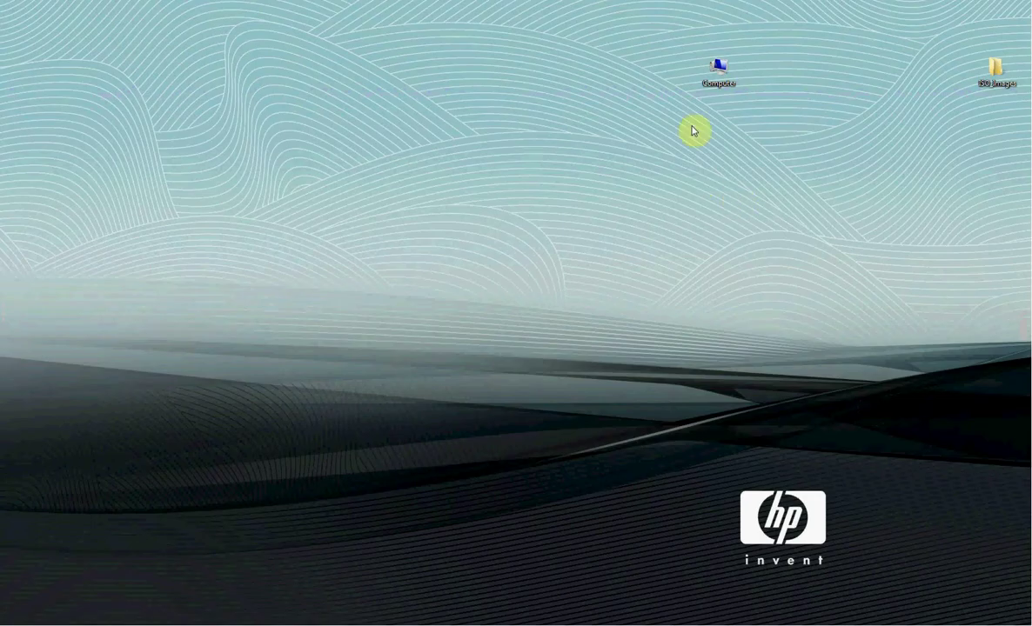
Check the computer's system properties for the Windows edition and system type, and close the window
{"action": "double_click", "coordinate": [715, 74]}
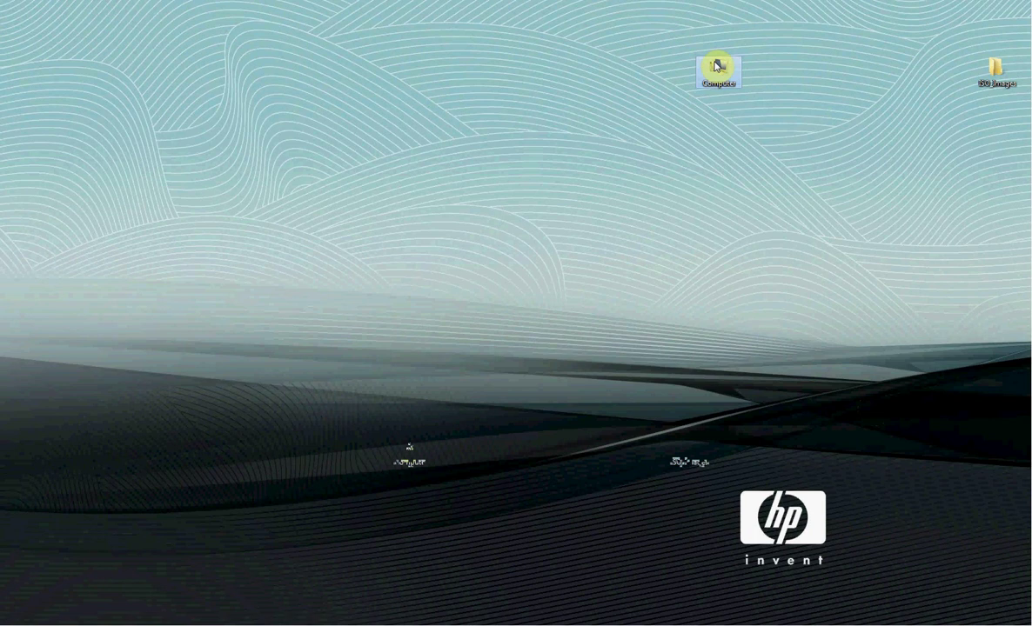
{"action": "right_click", "coordinate": [715, 66]}
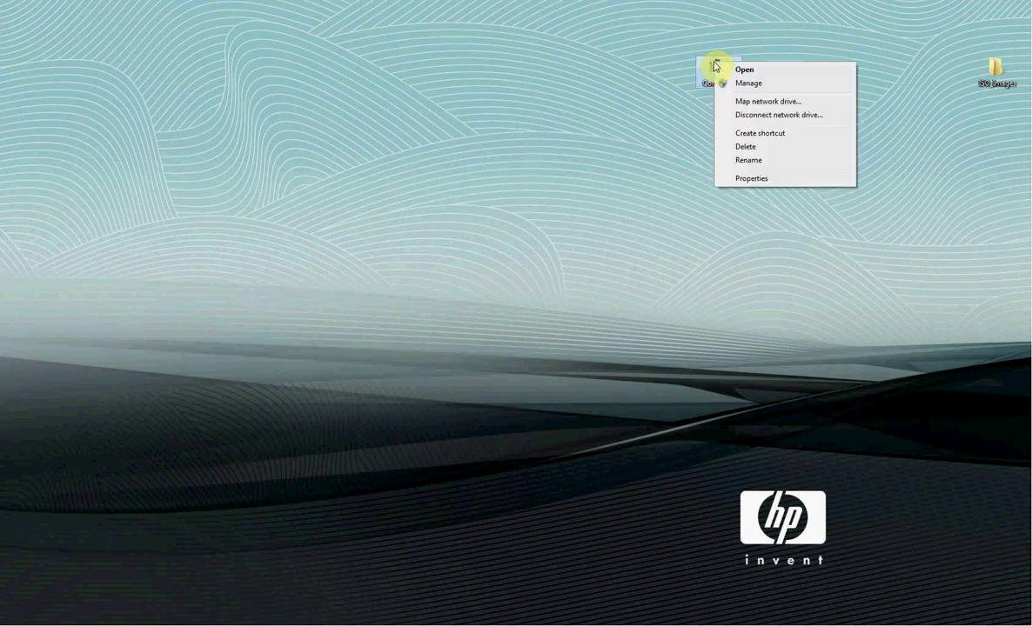
{"action": "left_click", "coordinate": [774, 180]}
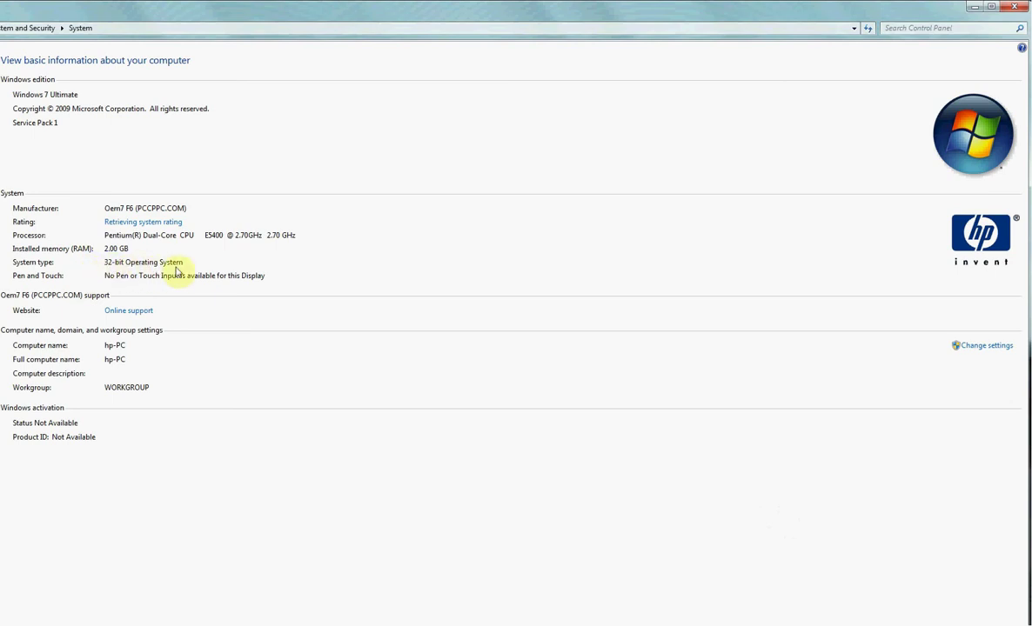
{"action": "left_click", "coordinate": [1019, 8]}
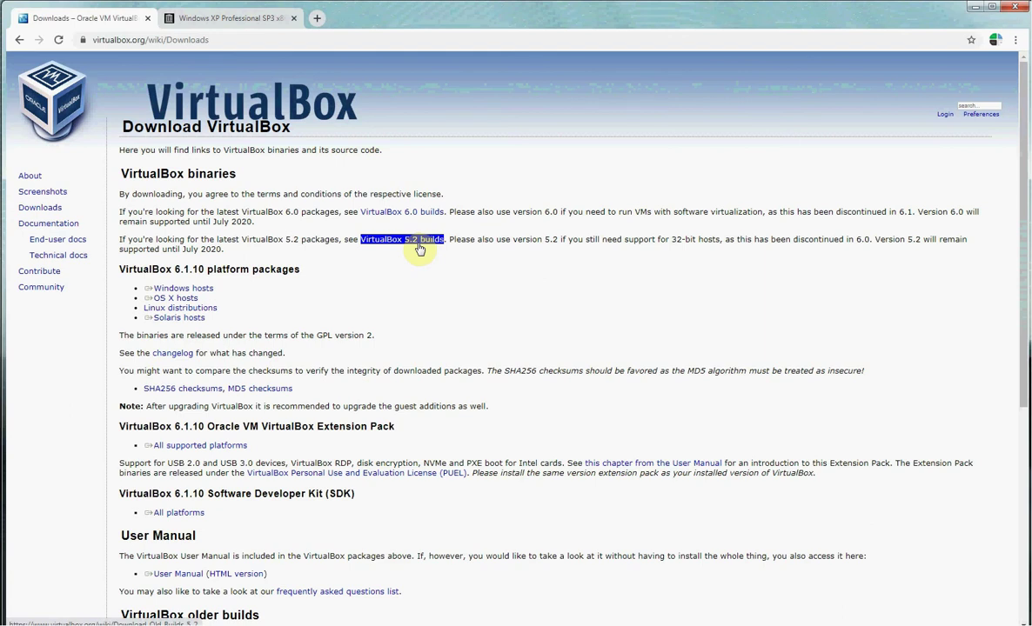
Open the VirtualBox 5.2 builds page in the browser and locate the VirtualBox 5.2.38 release
{"action": "left_click", "coordinate": [421, 258]}
{"action": "left_click", "coordinate": [402, 239]}
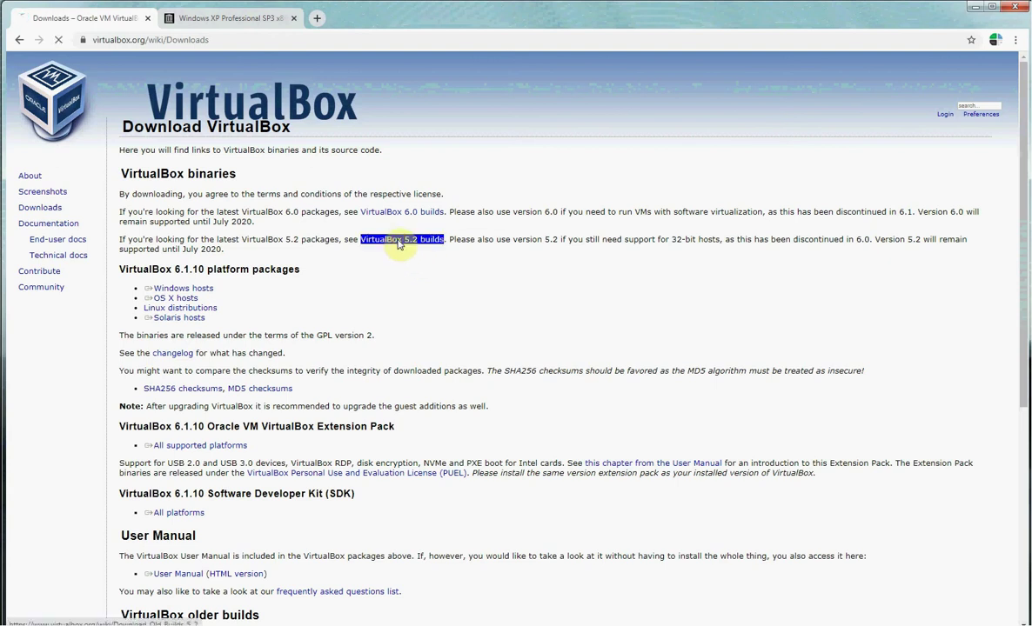
{"action": "left_click", "coordinate": [403, 276]}
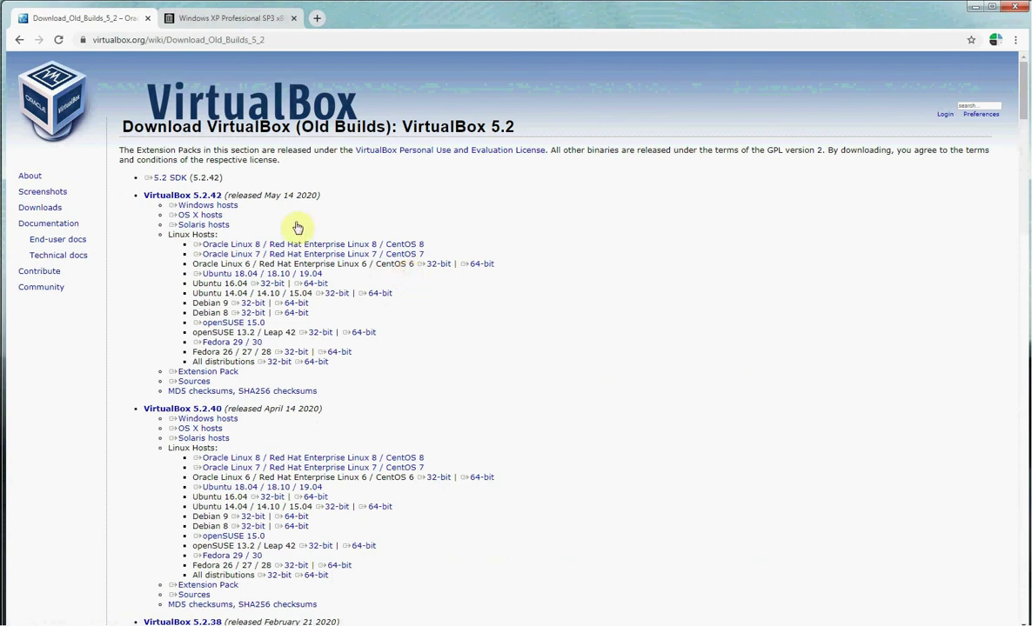
{"action": "left_click", "coordinate": [217, 422]}
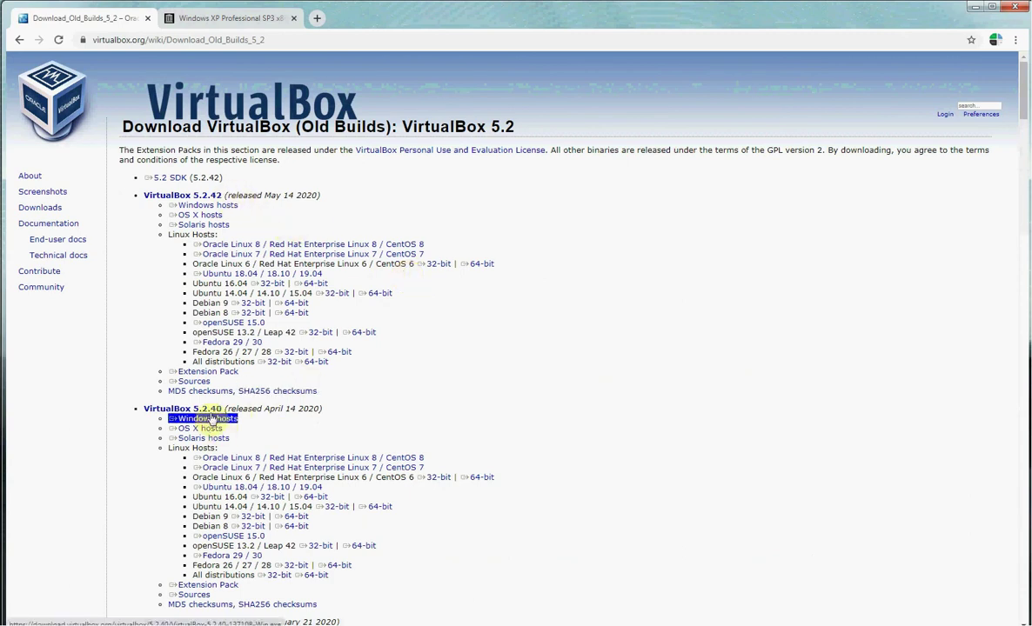
{"action": "left_click", "coordinate": [276, 420]}
{"action": "scroll", "coordinate": [261, 409], "scroll_direction": "down", "scroll_amount": 3}
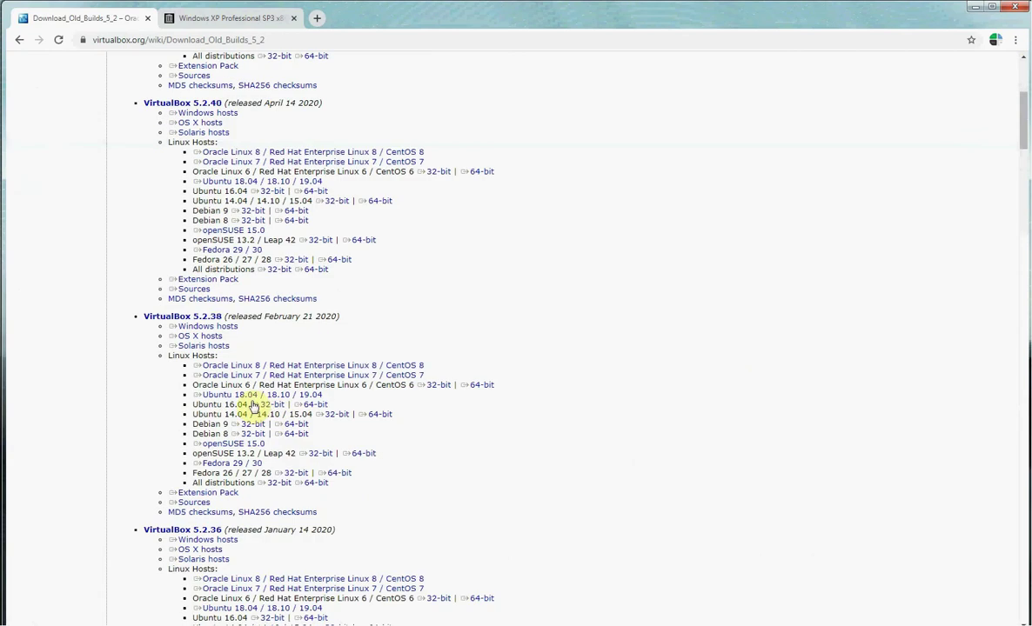
{"action": "left_click", "coordinate": [217, 319]}
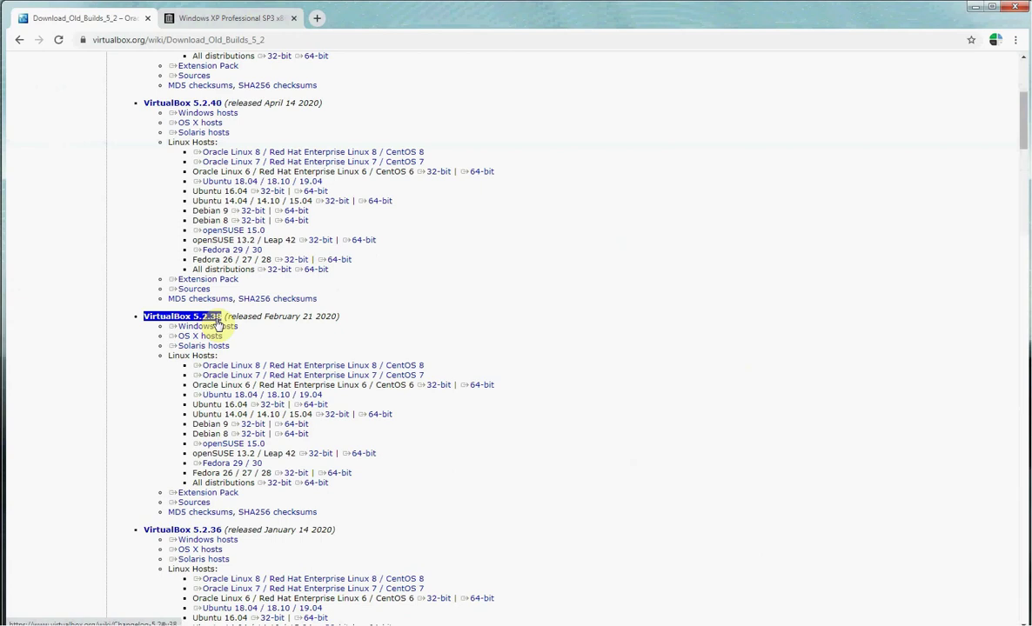
Examine the Linux host packages offered for VirtualBox 5.2.38, including the Oracle Linux, Ubuntu and Fedora entries
{"action": "triple_click", "coordinate": [205, 363]}
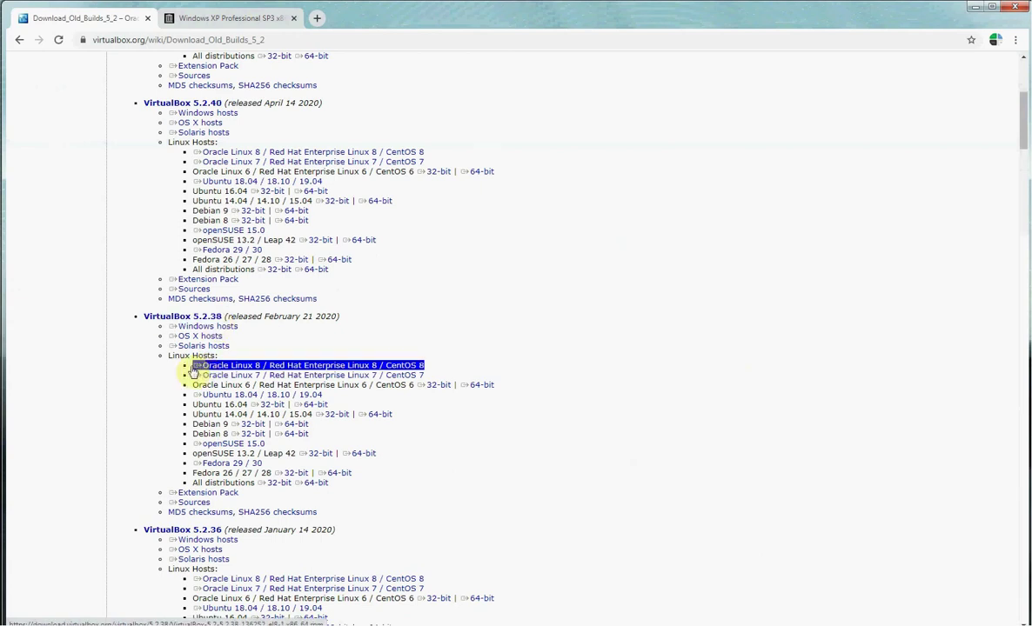
{"action": "left_click", "coordinate": [184, 367]}
{"action": "triple_click", "coordinate": [205, 366]}
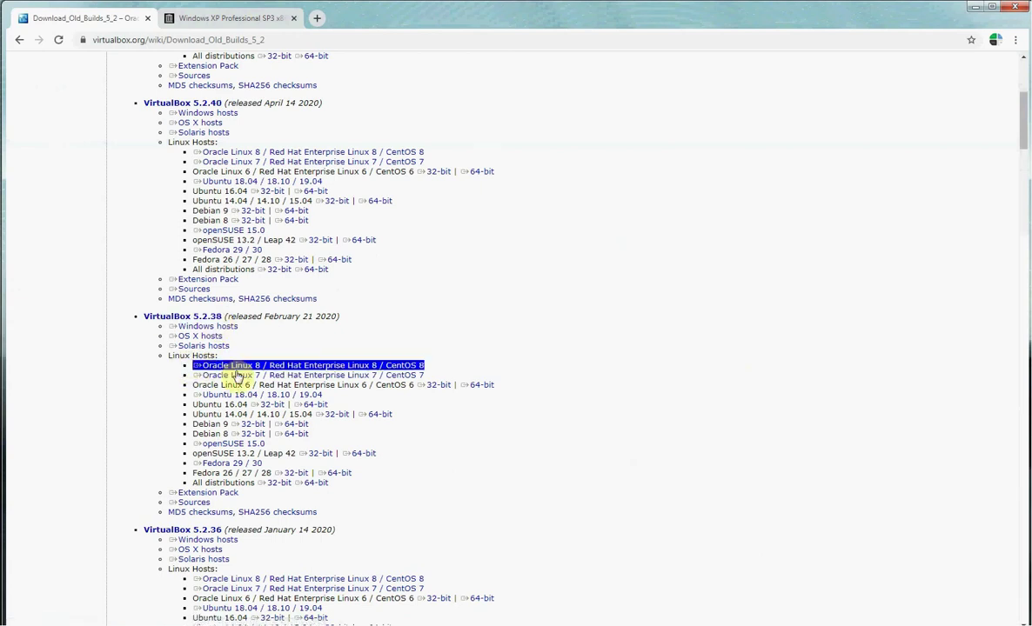
{"action": "triple_click", "coordinate": [280, 375]}
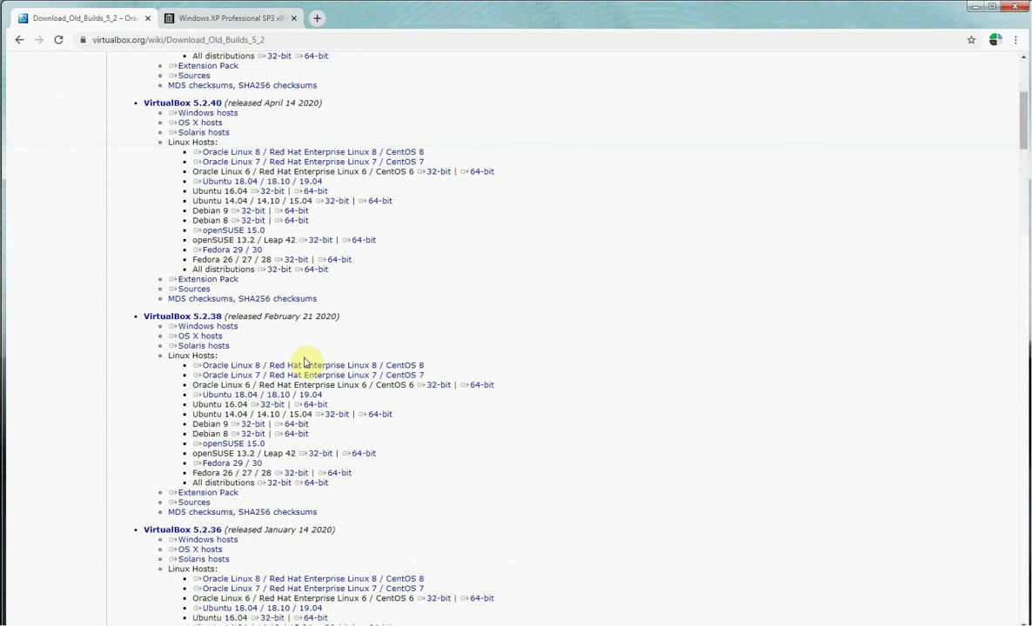
{"action": "triple_click", "coordinate": [321, 366]}
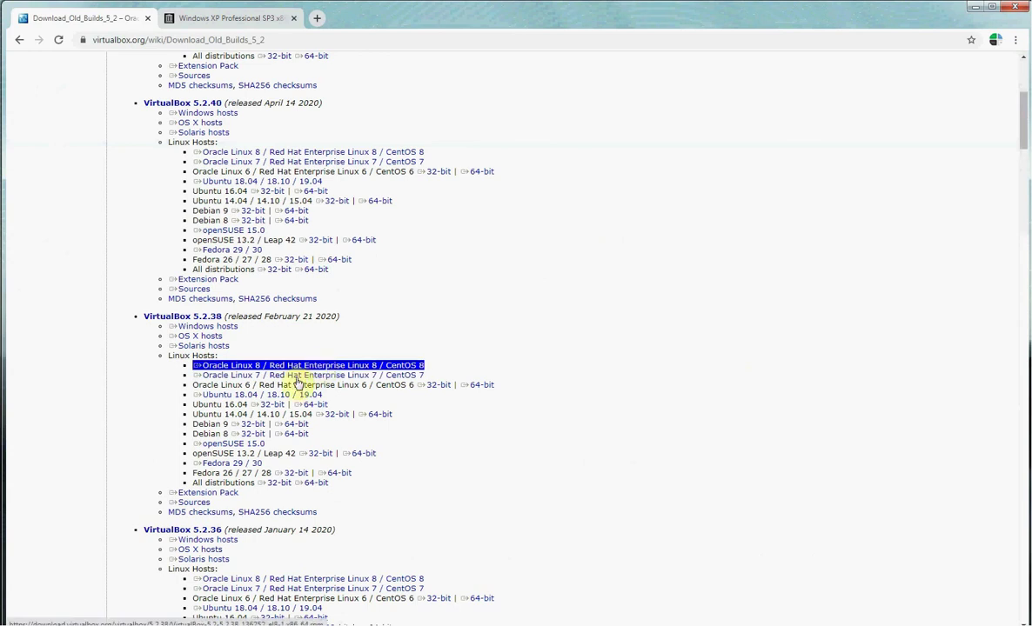
{"action": "triple_click", "coordinate": [247, 396]}
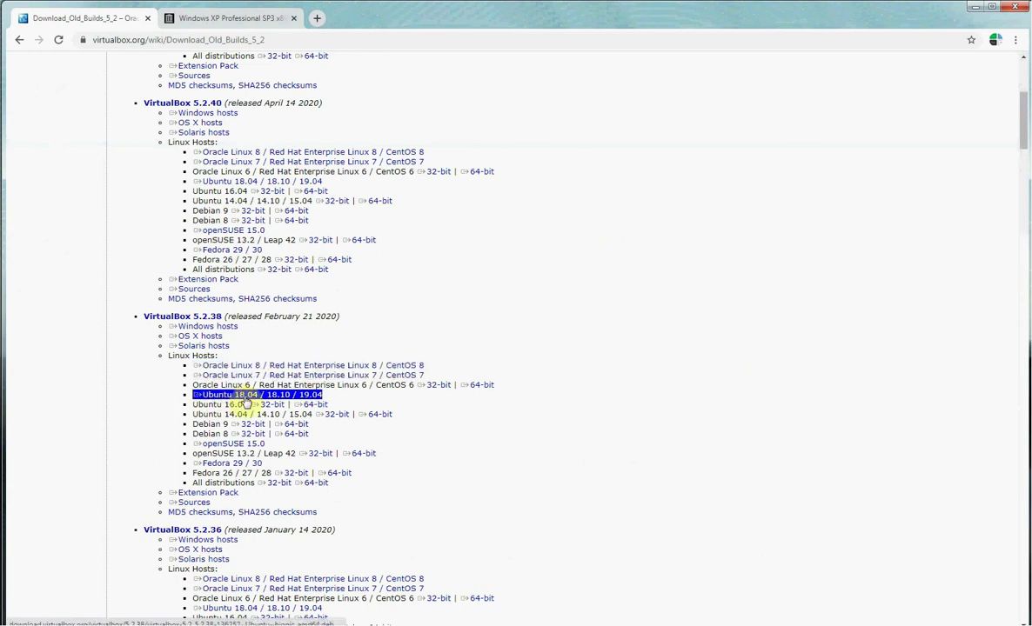
{"action": "left_click", "coordinate": [247, 398]}
{"action": "triple_click", "coordinate": [248, 399]}
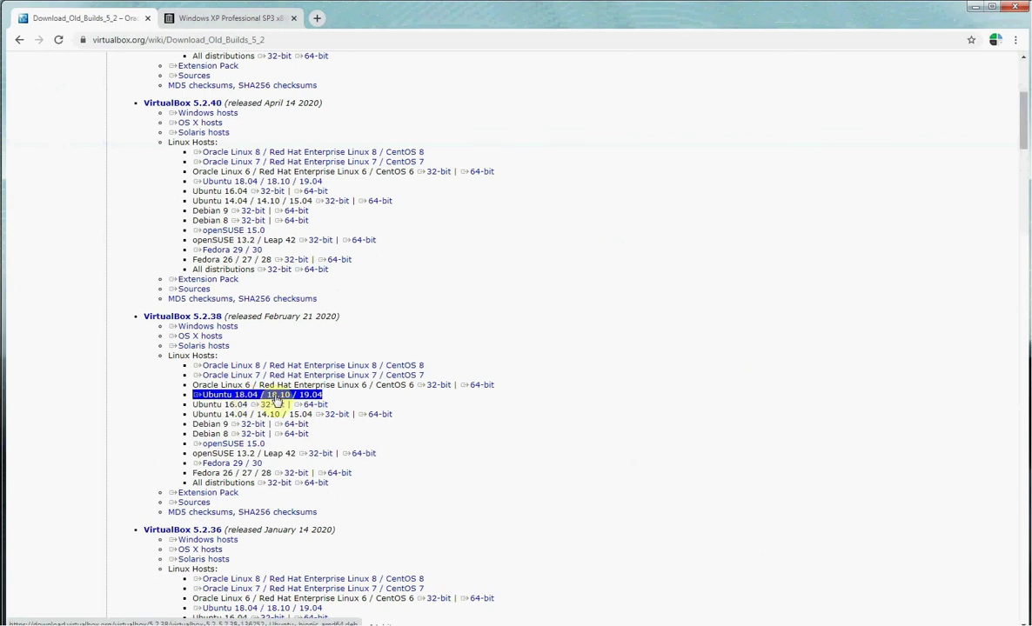
{"action": "double_click", "coordinate": [309, 406]}
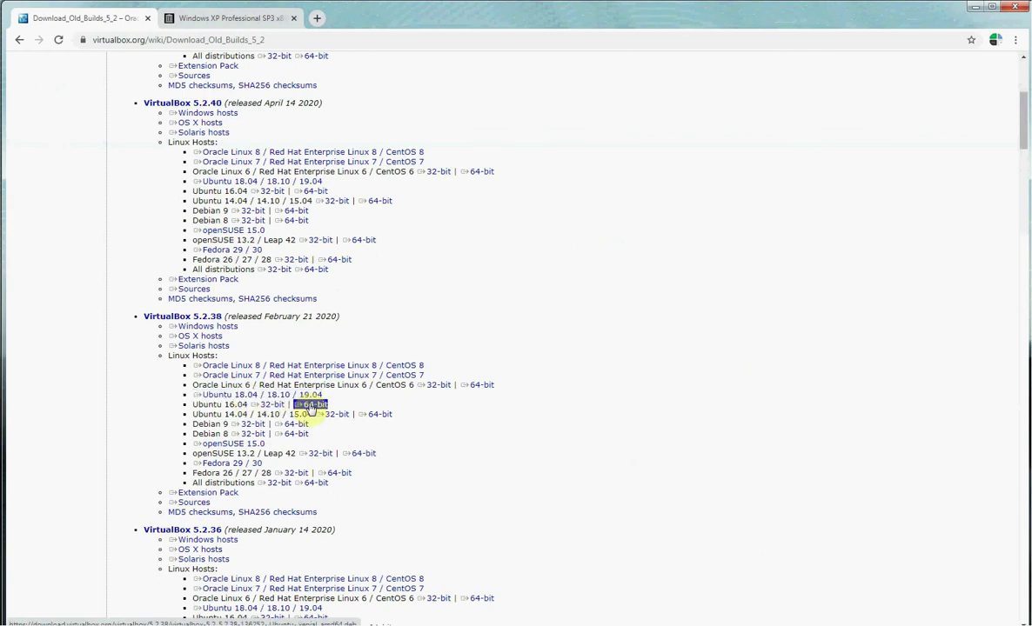
{"action": "double_click", "coordinate": [269, 406]}
{"action": "left_click", "coordinate": [259, 463]}
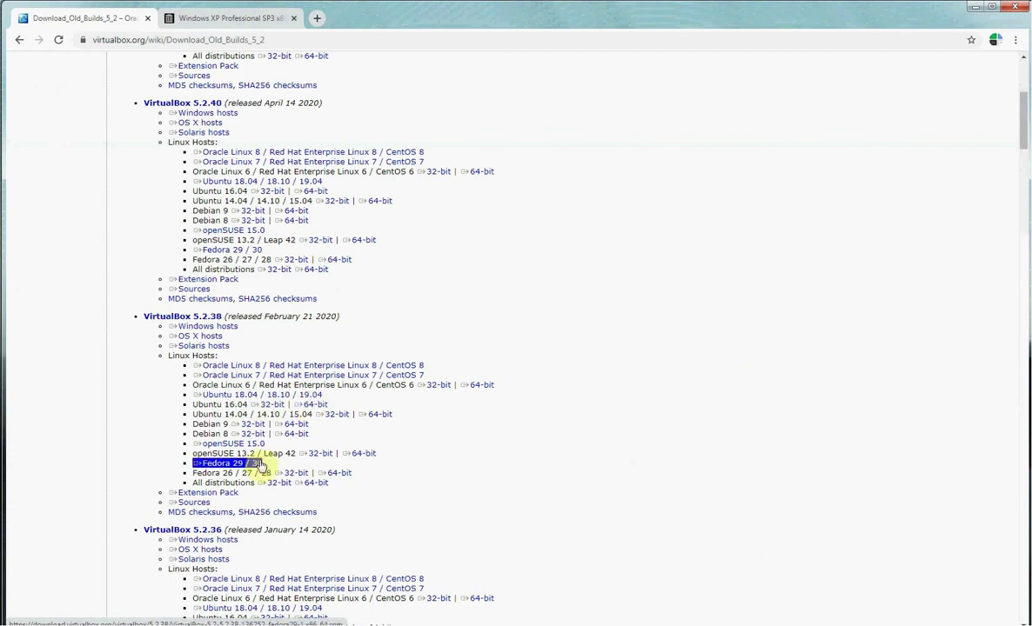
{"action": "left_click", "coordinate": [253, 374]}
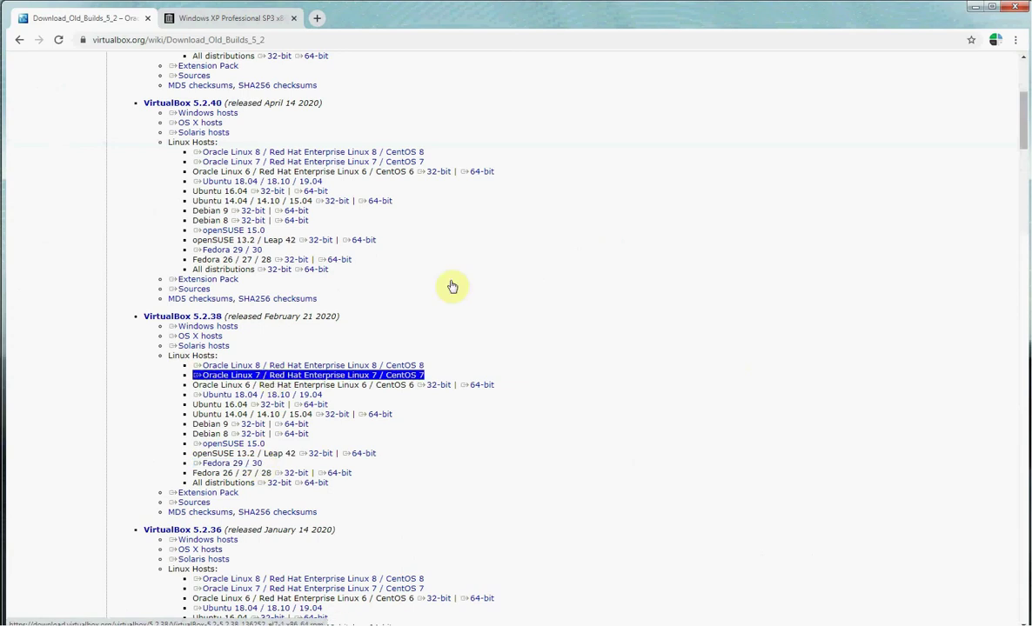
Start downloading the VirtualBox 5.2.38 installer for Windows hosts
{"action": "scroll", "coordinate": [306, 224], "scroll_direction": "up", "scroll_amount": 3}
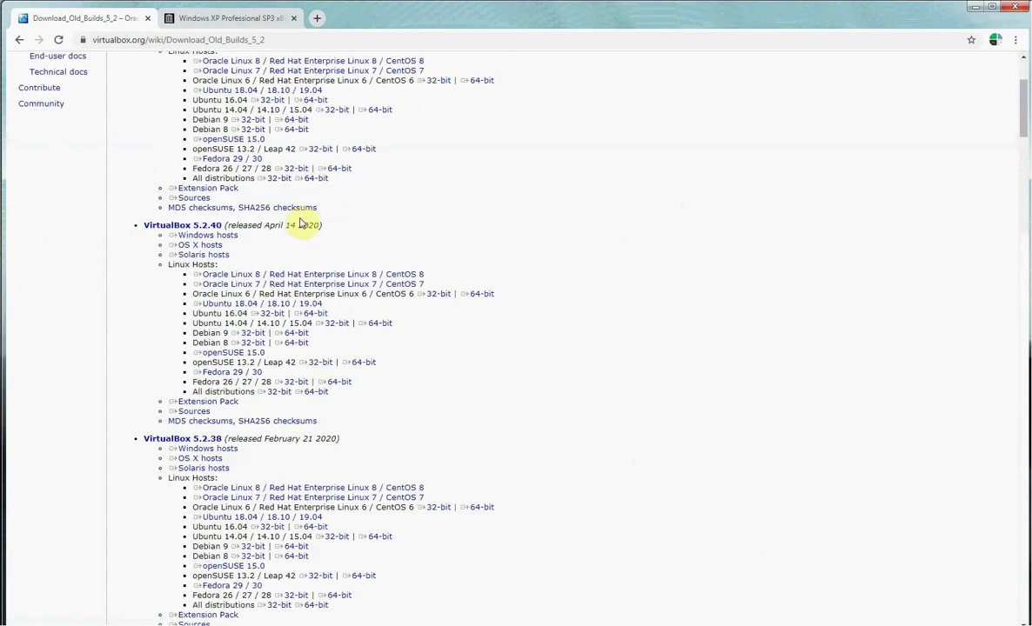
{"action": "scroll", "coordinate": [295, 233], "scroll_direction": "down", "scroll_amount": 3}
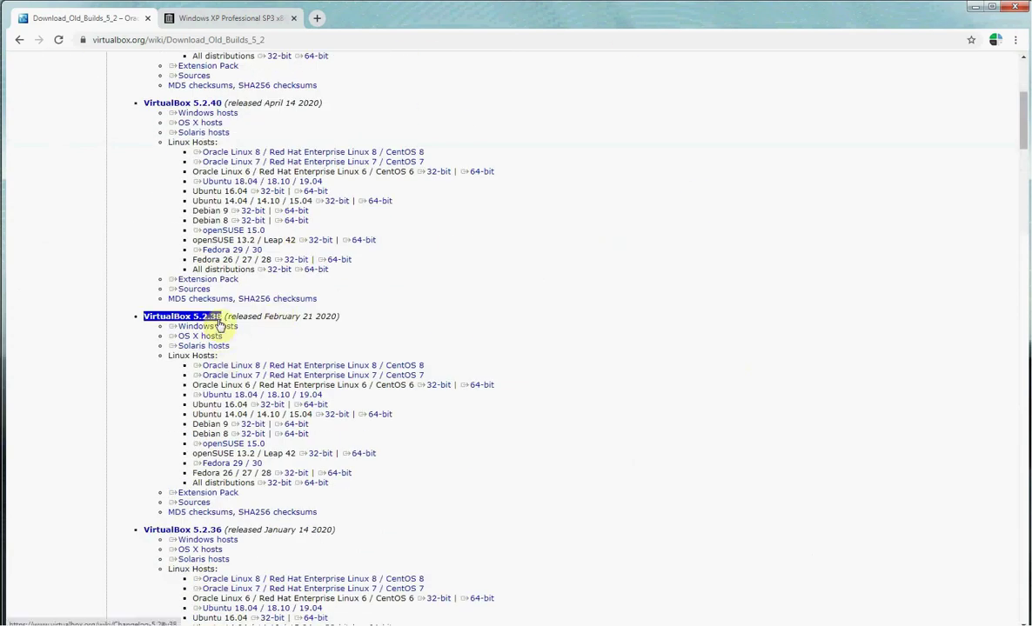
{"action": "triple_click", "coordinate": [217, 326]}
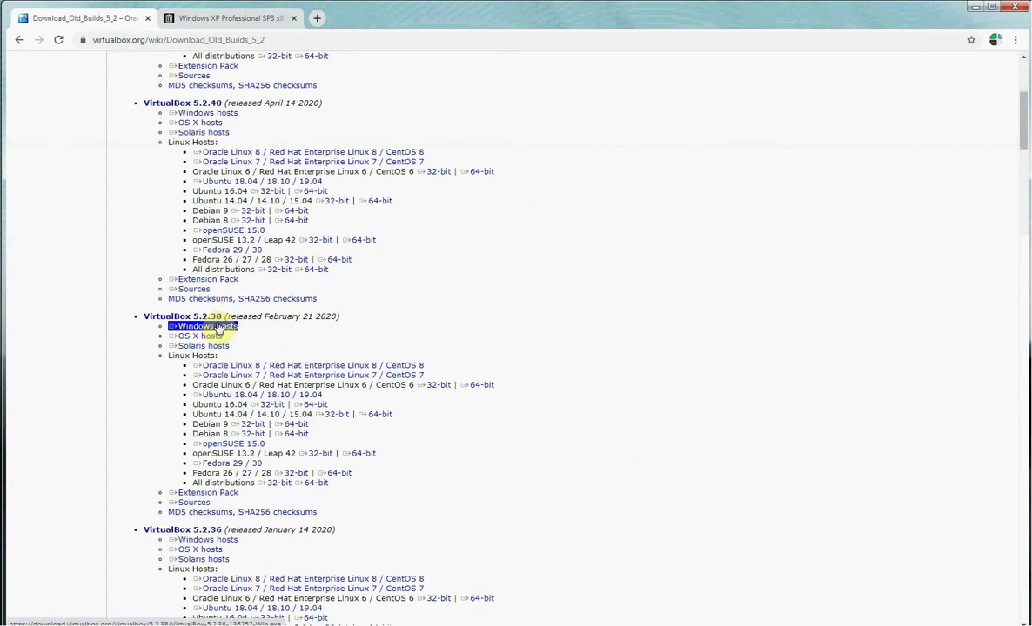
{"action": "left_click", "coordinate": [253, 349]}
{"action": "triple_click", "coordinate": [215, 328]}
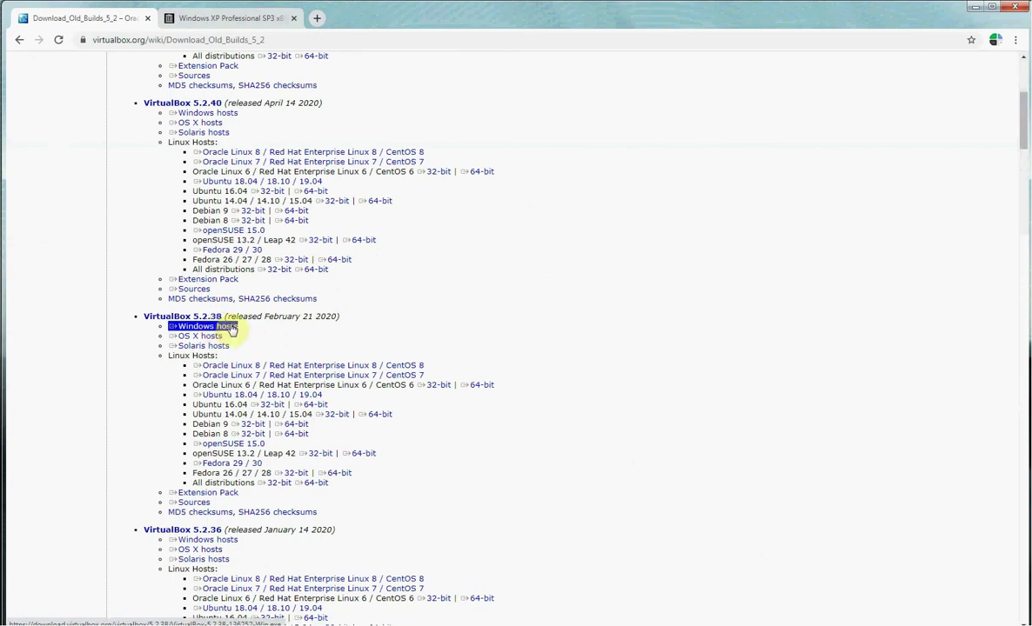
{"action": "left_click", "coordinate": [261, 333]}
{"action": "triple_click", "coordinate": [215, 328]}
{"action": "left_click", "coordinate": [277, 382]}
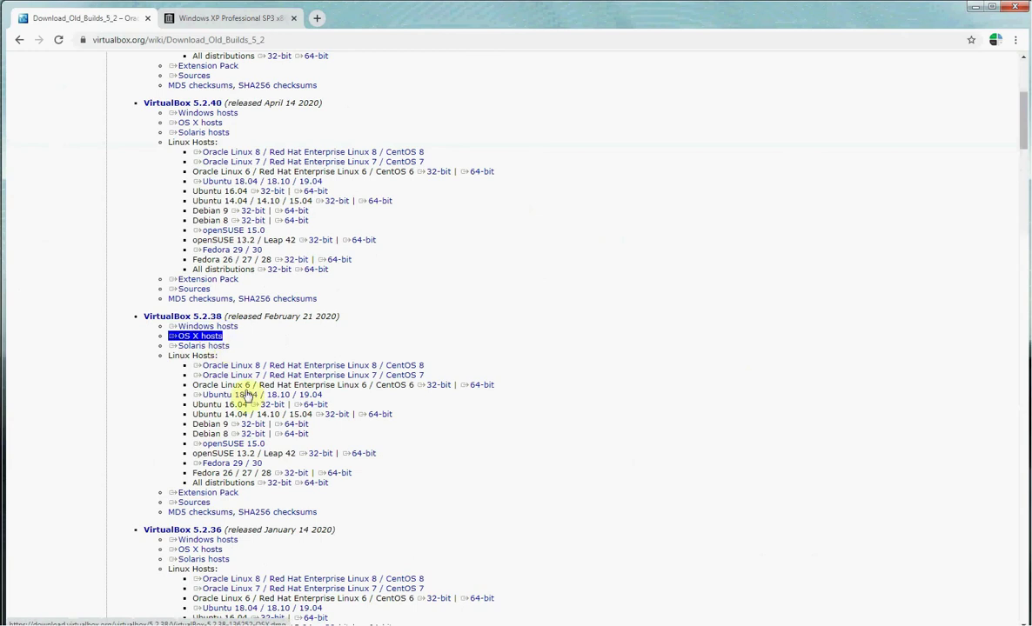
{"action": "triple_click", "coordinate": [213, 331]}
{"action": "left_click", "coordinate": [215, 328]}
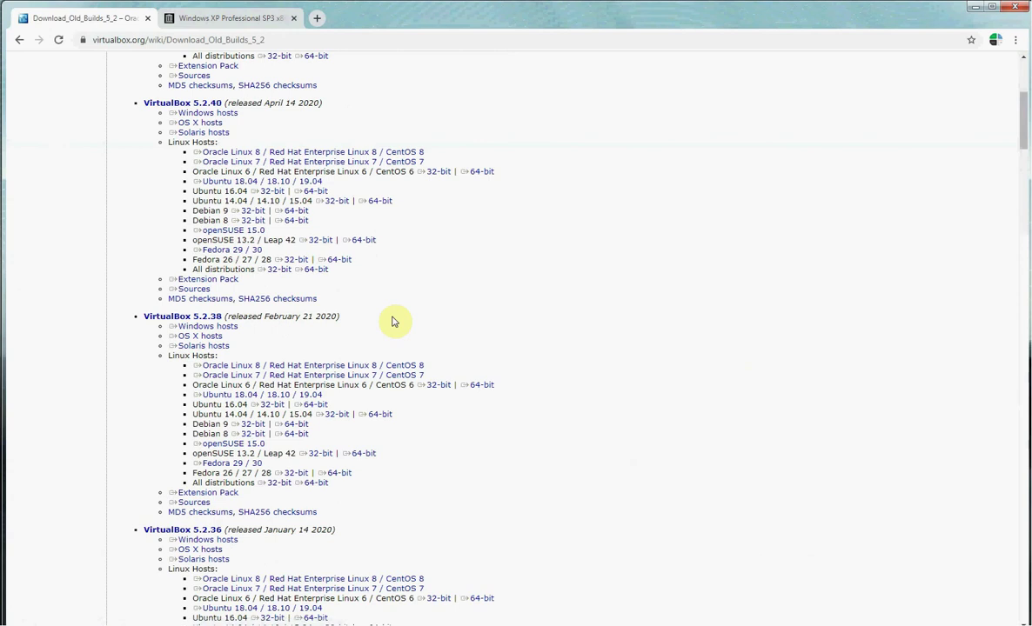
Minimize the browser, open the ISO_Images desktop folder and select the VirtualBox-5.2.38-136252-Win installer
{"action": "left_click", "coordinate": [976, 7]}
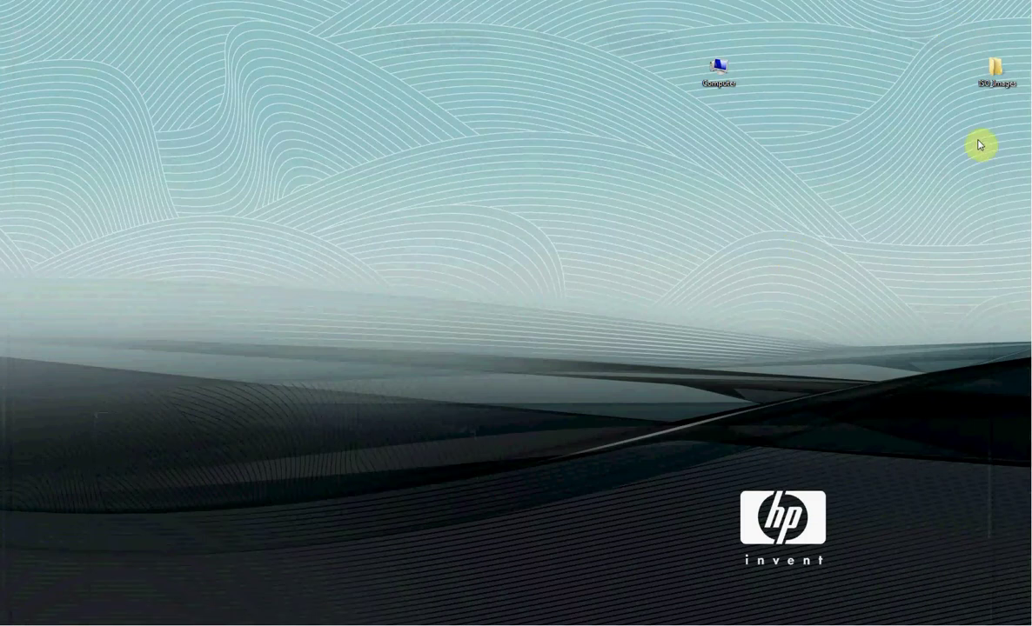
{"action": "double_click", "coordinate": [994, 71]}
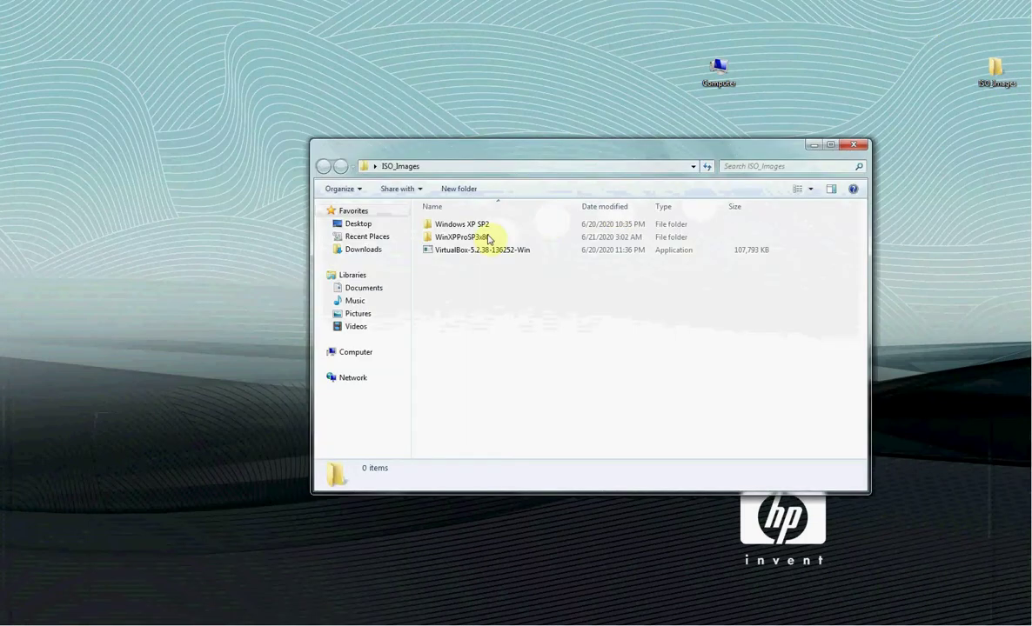
{"action": "left_click", "coordinate": [469, 251]}
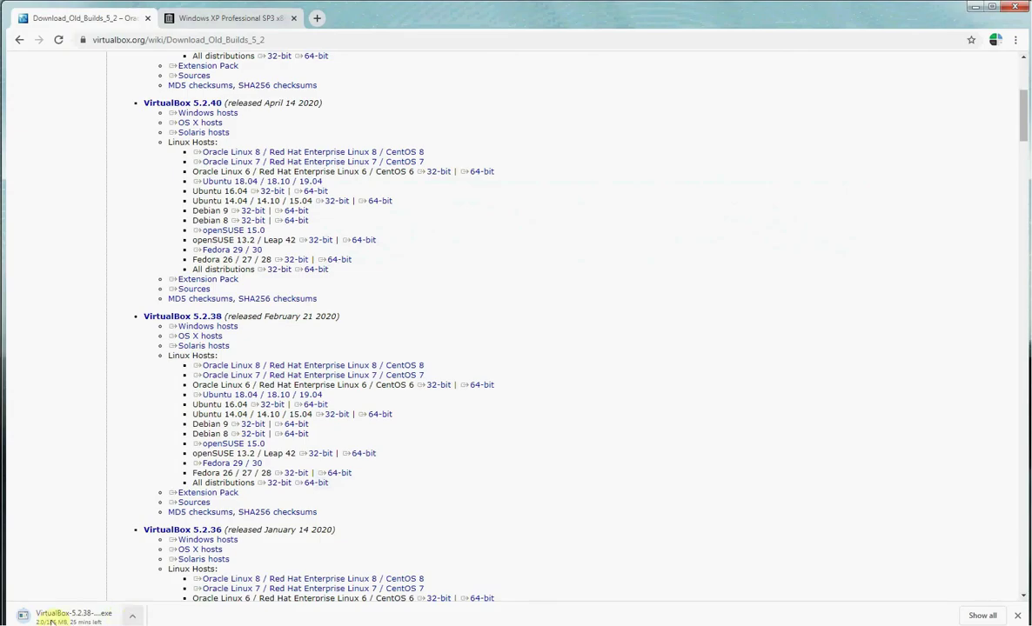
Open the options of the VirtualBox installer download in the browser and dismiss the download display
{"action": "left_click", "coordinate": [133, 615]}
{"action": "left_click", "coordinate": [195, 603]}
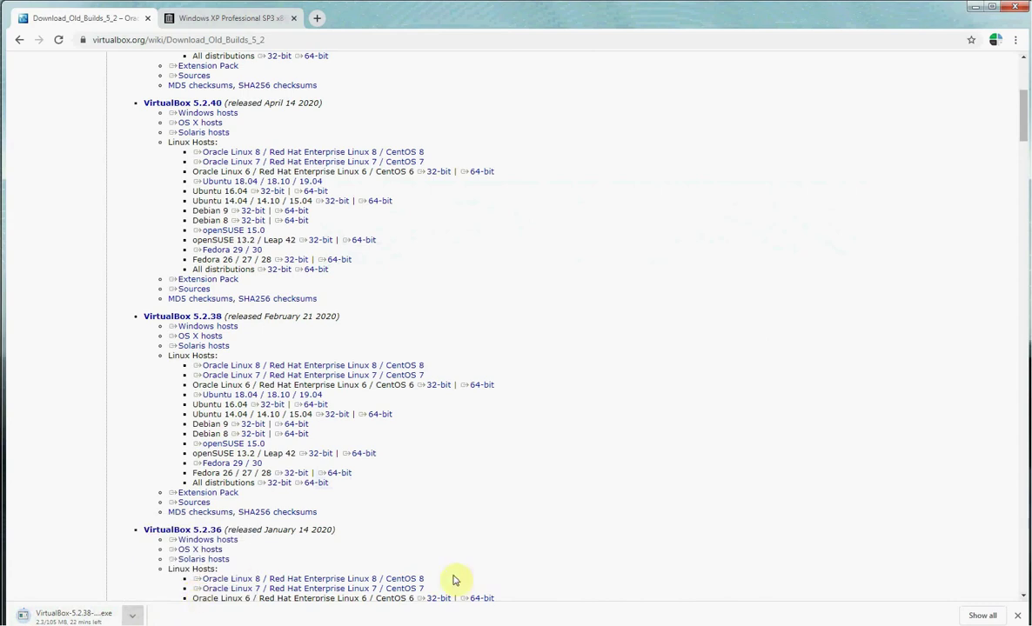
{"action": "left_click", "coordinate": [1018, 615]}
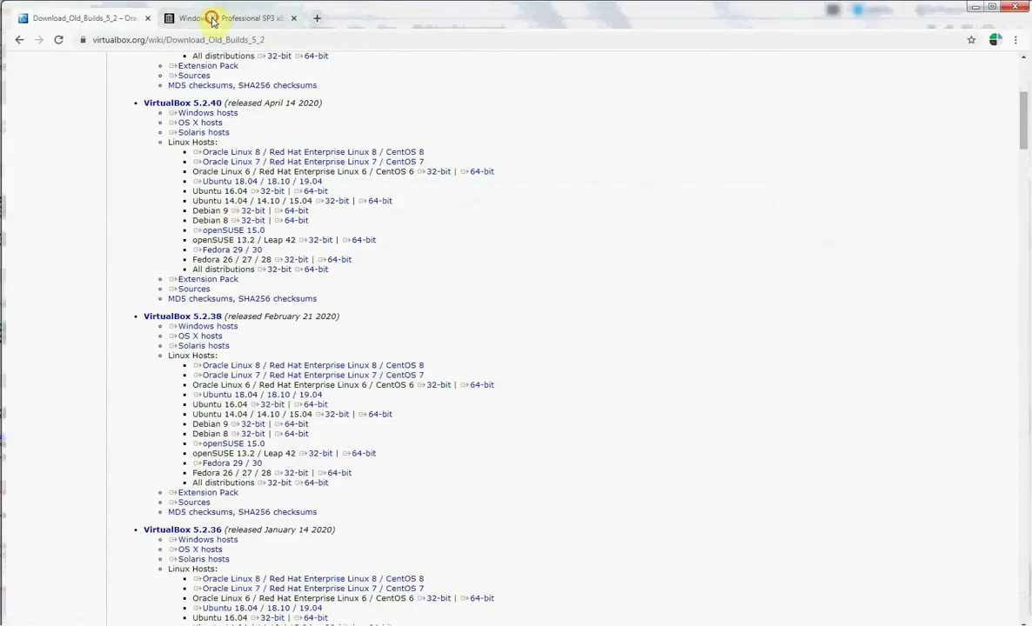
Start the ISO image download from the Windows XP Professional SP3 x86 page on archive.org and dismiss the download display
{"action": "left_click", "coordinate": [213, 18]}
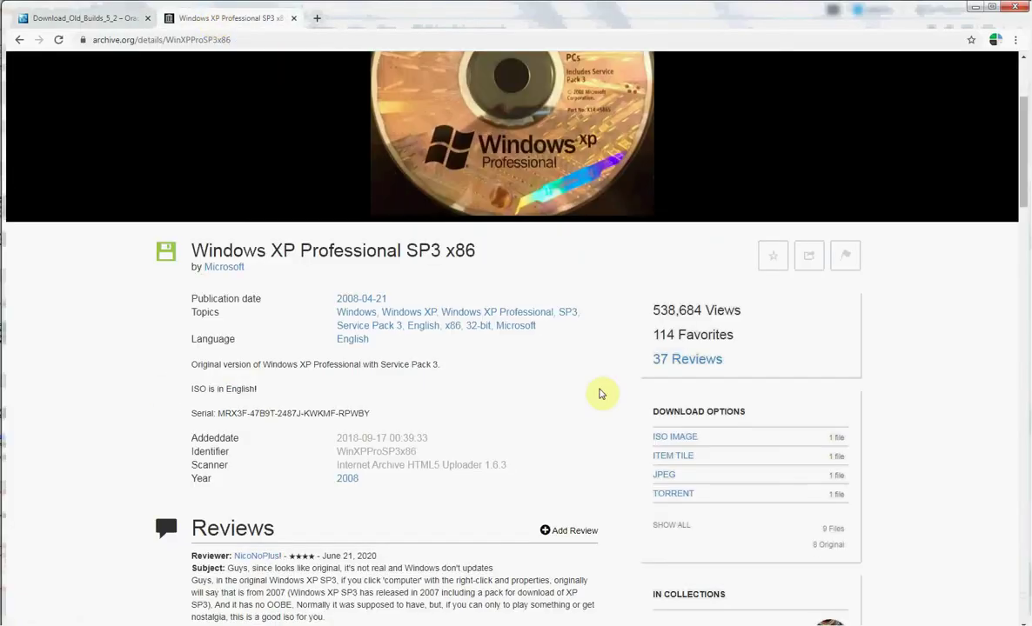
{"action": "scroll", "coordinate": [582, 374], "scroll_direction": "down", "scroll_amount": 3}
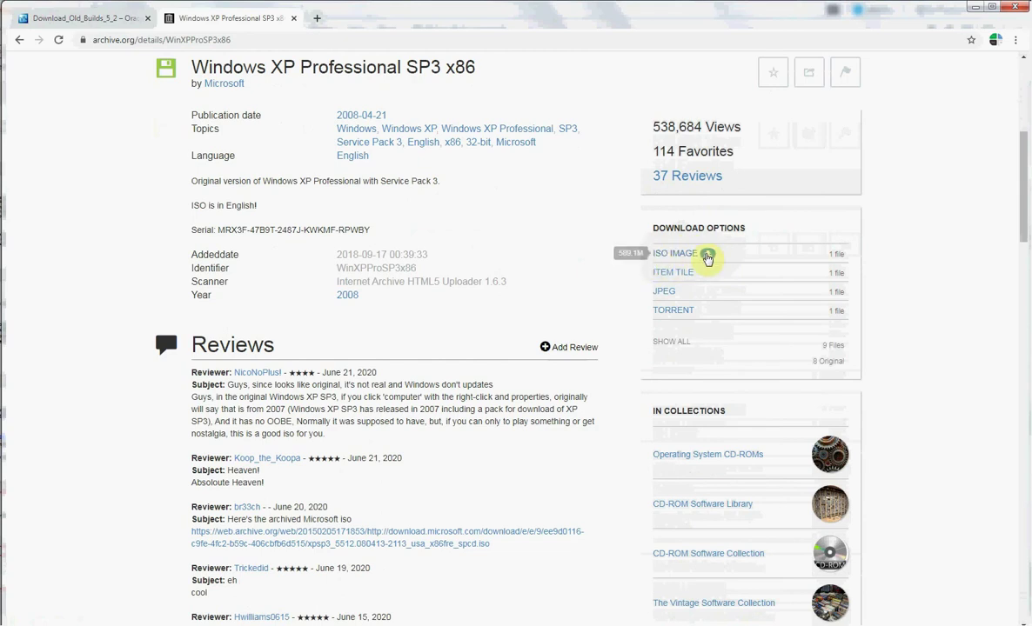
{"action": "left_click", "coordinate": [707, 258]}
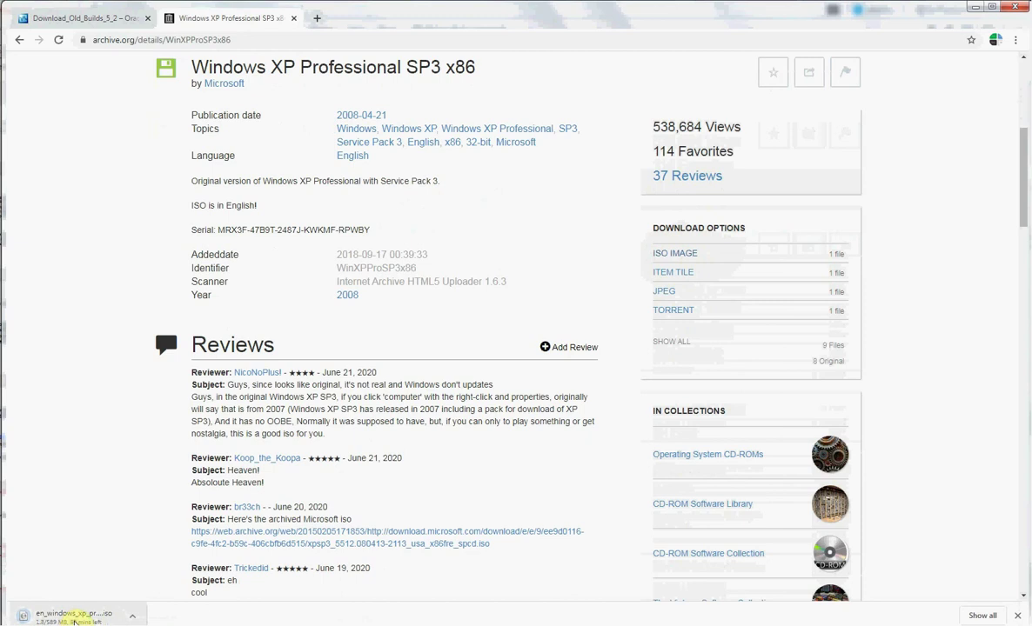
{"action": "left_click", "coordinate": [1014, 618]}
Minimize the browser, advance the presentation to the LET DO THIS slide and minimize it to return to the ISO_Images folder
{"action": "left_click", "coordinate": [975, 7]}
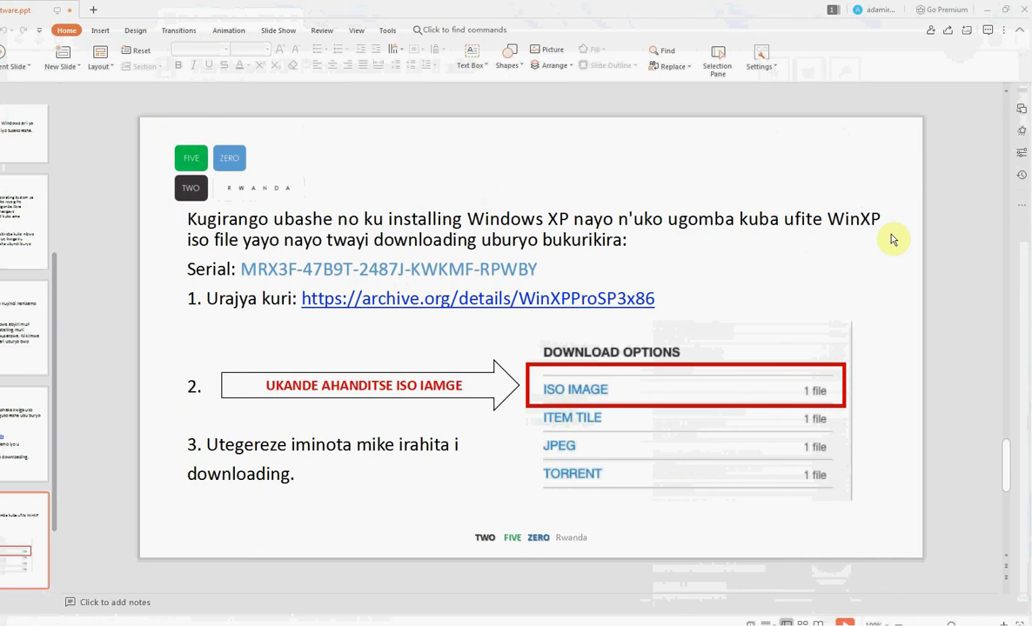
{"action": "scroll", "coordinate": [893, 240], "scroll_direction": "down", "scroll_amount": 2}
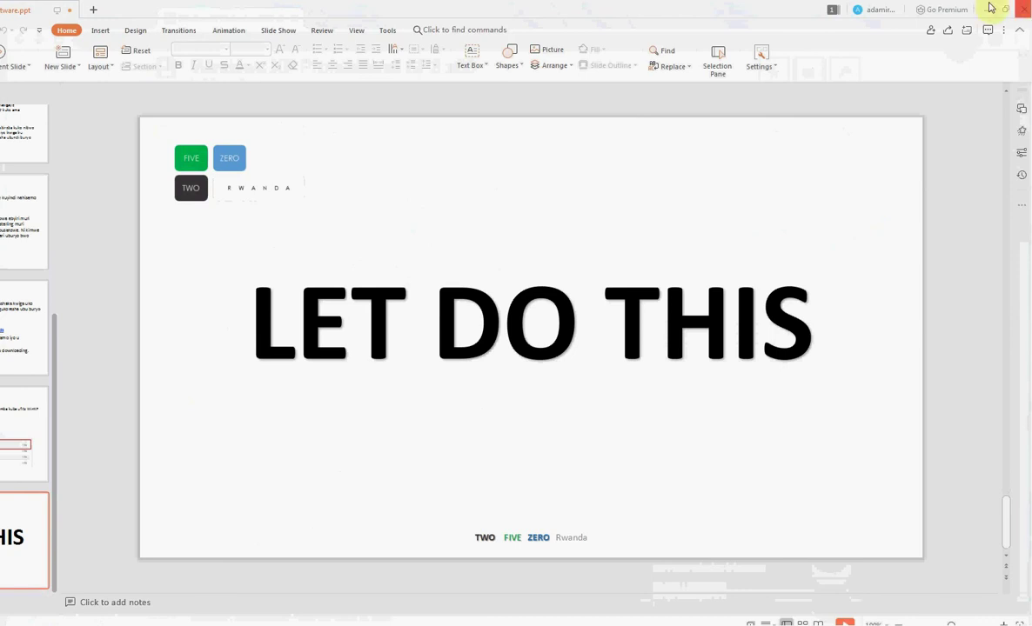
{"action": "left_click", "coordinate": [987, 13]}
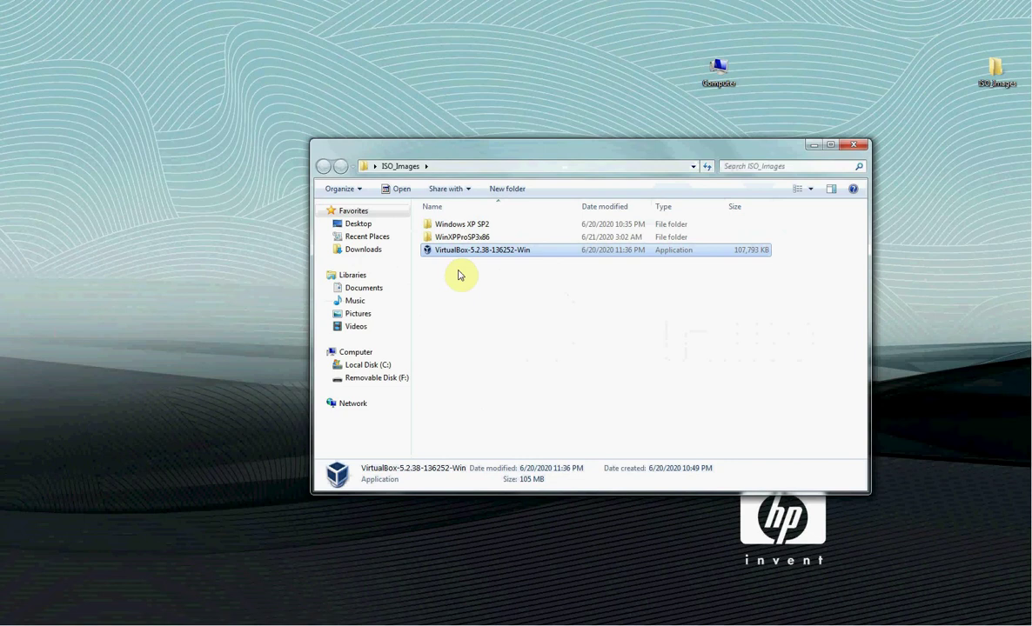
Launch the VirtualBox-5.2.38-136252-Win installer from the ISO_Images folder and allow it to run
{"action": "left_click", "coordinate": [543, 320]}
{"action": "left_click", "coordinate": [452, 254]}
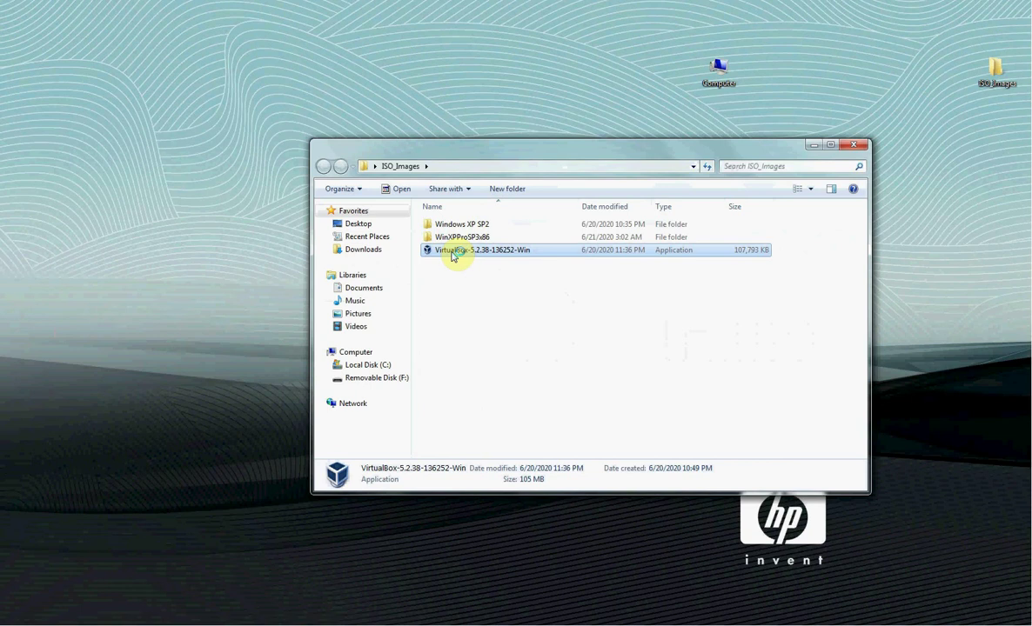
{"action": "double_click", "coordinate": [451, 252]}
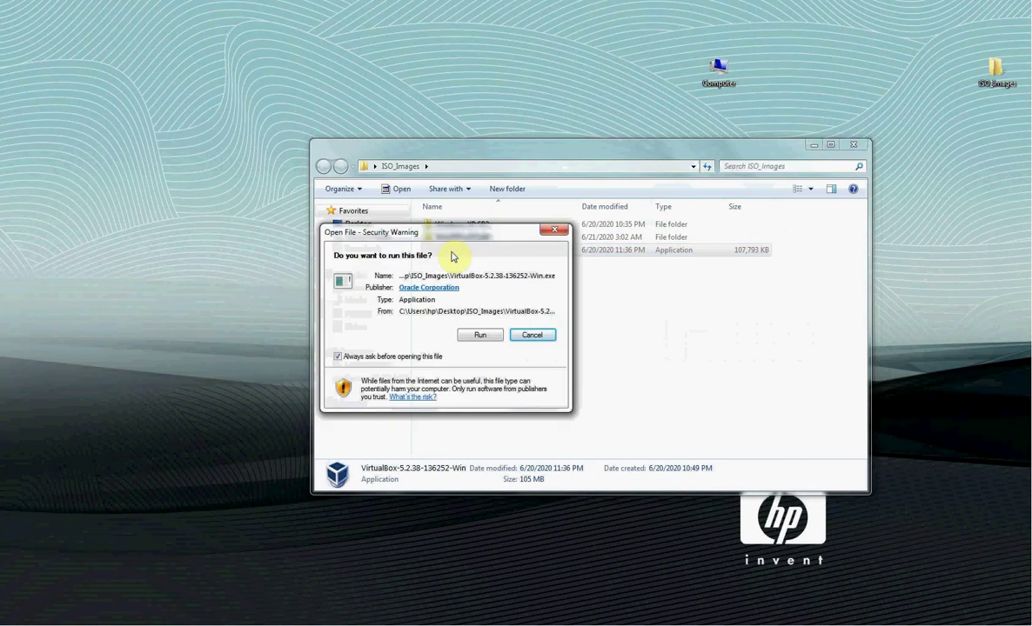
{"action": "left_click", "coordinate": [483, 336]}
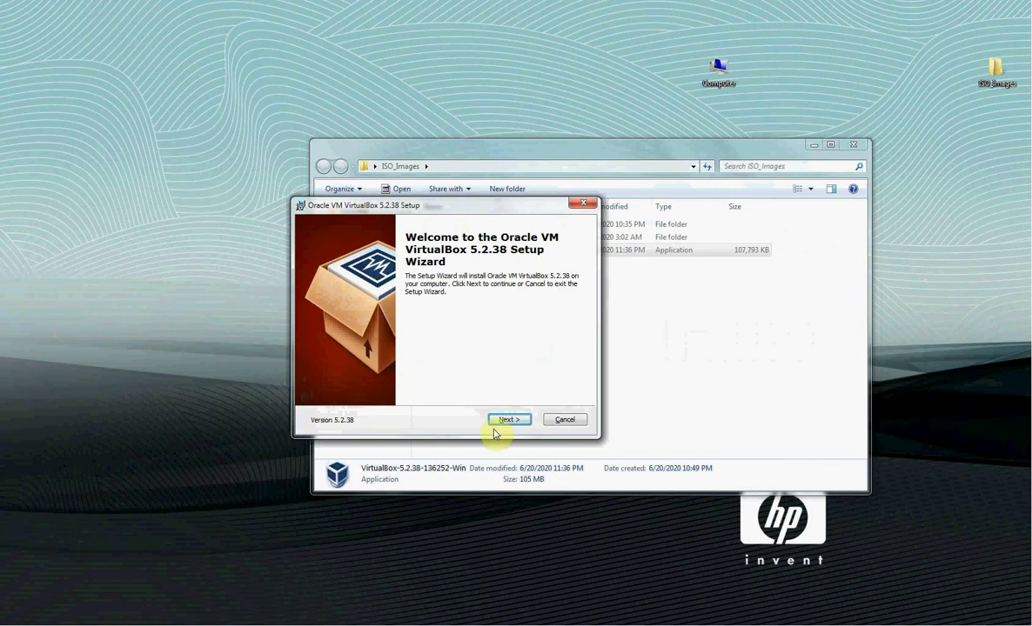
Start the VirtualBox 5.2.38 installation with the default features, location and shortcut options, accepting the temporary network disconnection
{"action": "left_click", "coordinate": [522, 425]}
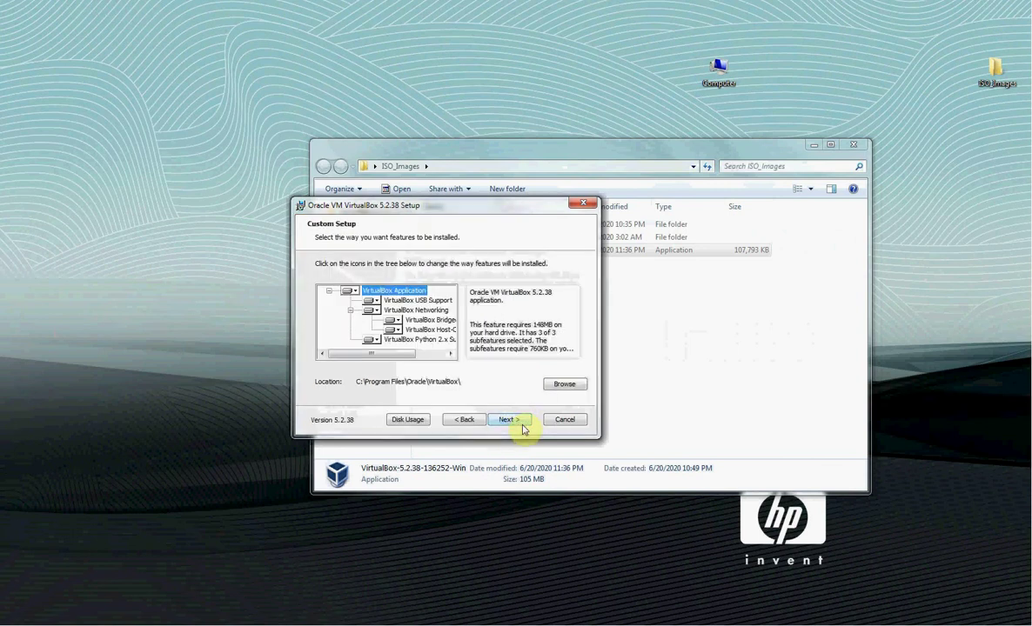
{"action": "left_click", "coordinate": [505, 421]}
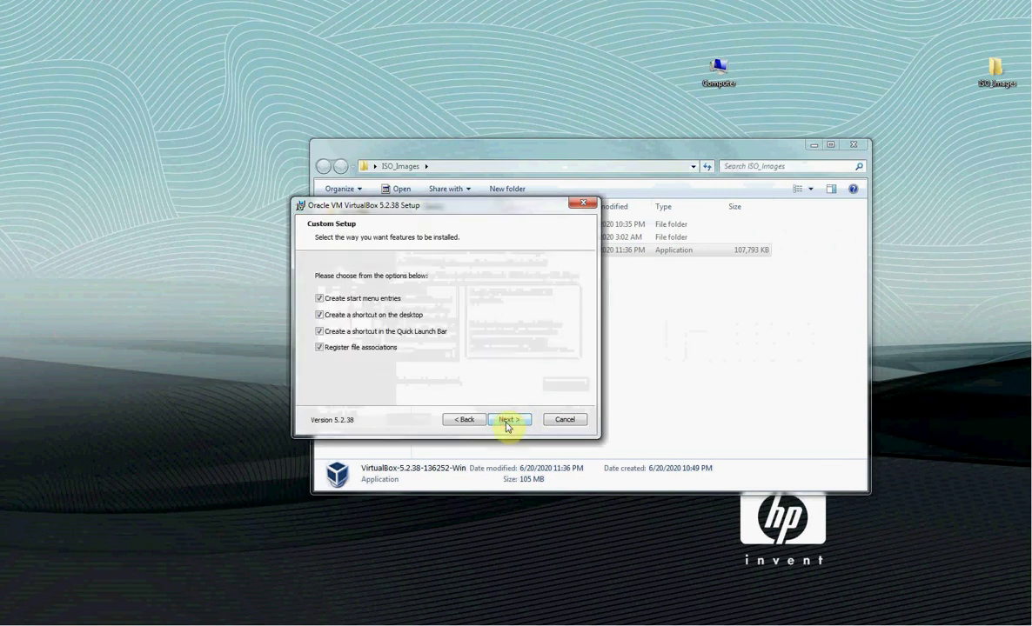
{"action": "left_click", "coordinate": [508, 420]}
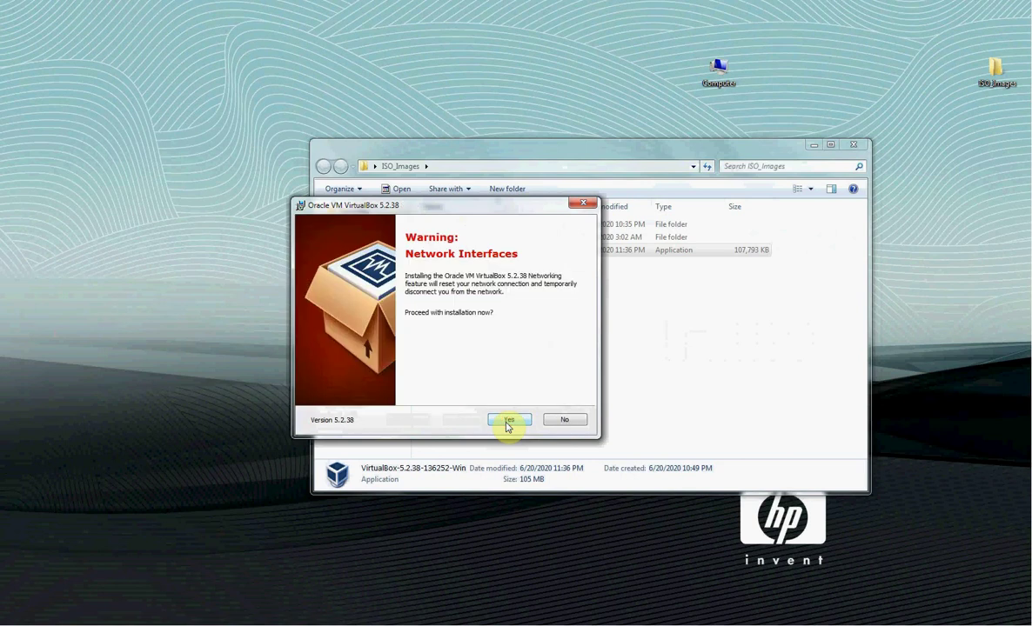
{"action": "left_click", "coordinate": [508, 420]}
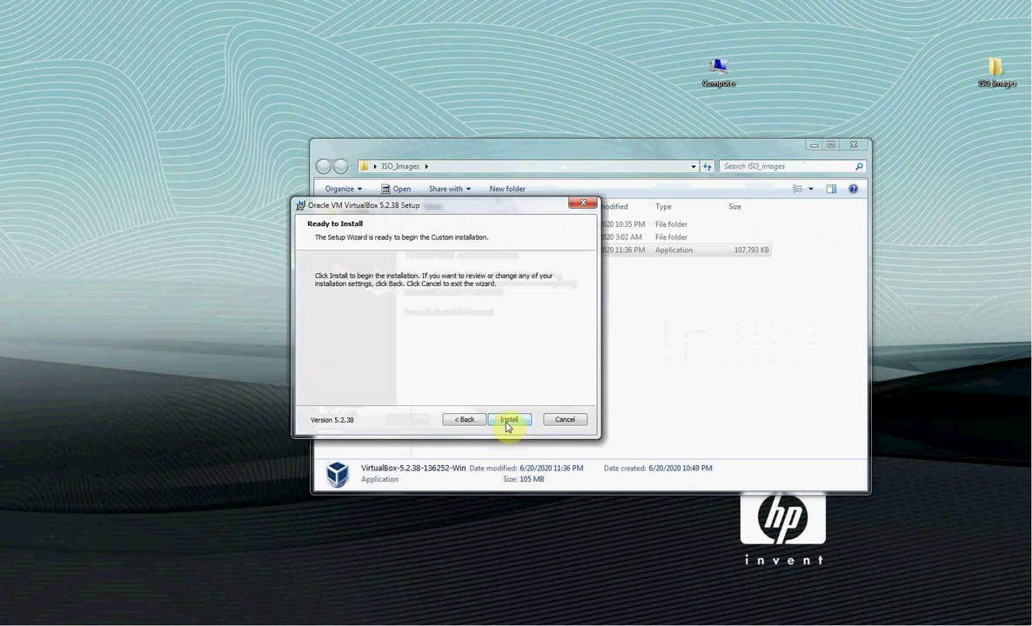
{"action": "left_click", "coordinate": [509, 420]}
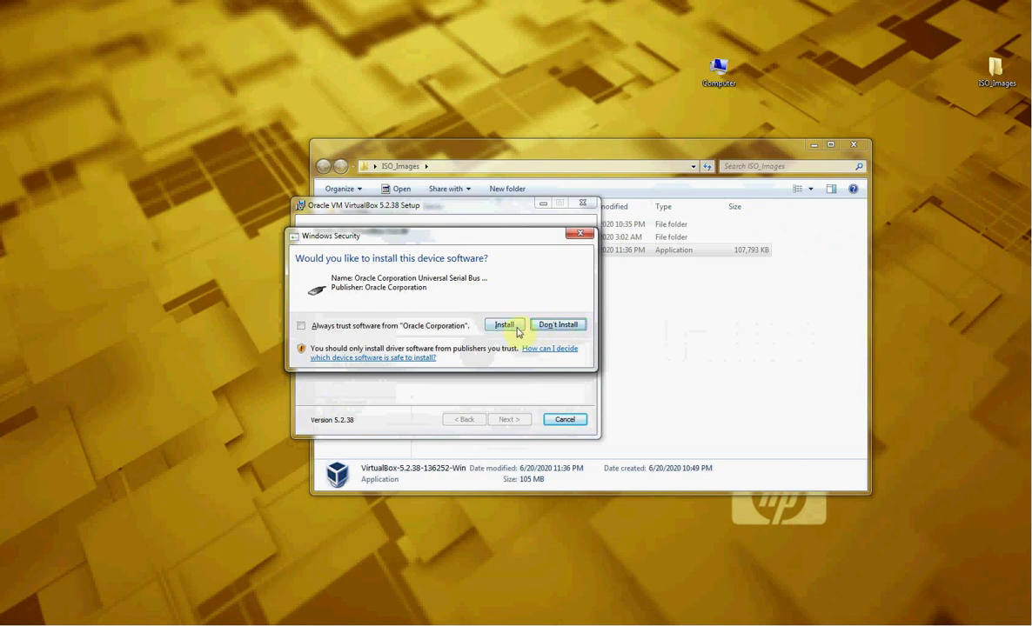
Allow the Oracle Corporation Universal Serial Bus, Network adapters and Network Service device software to be installed
{"action": "left_click", "coordinate": [504, 326]}
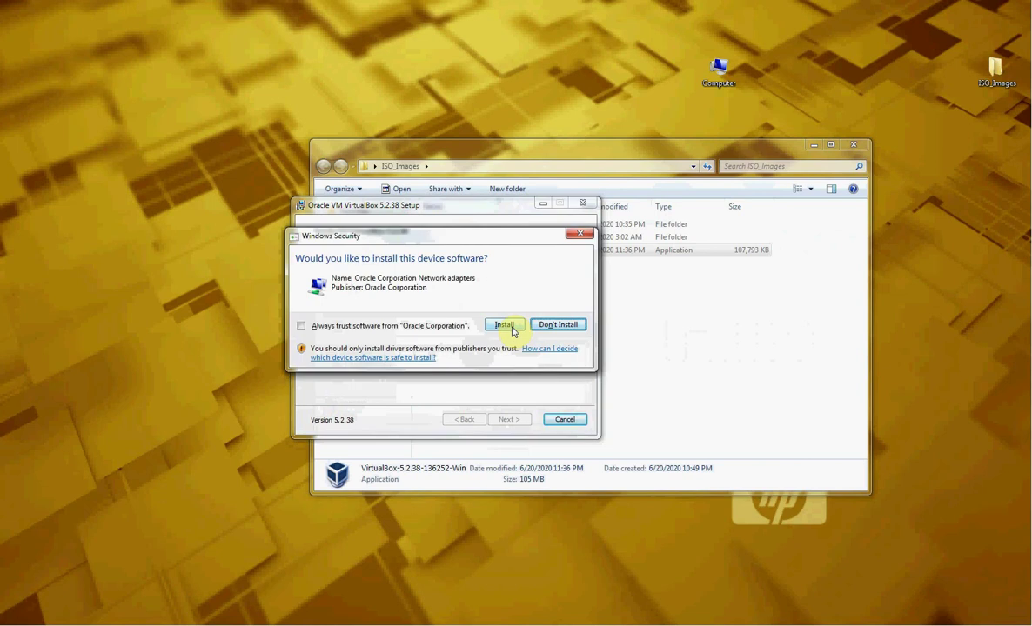
{"action": "left_click", "coordinate": [512, 327]}
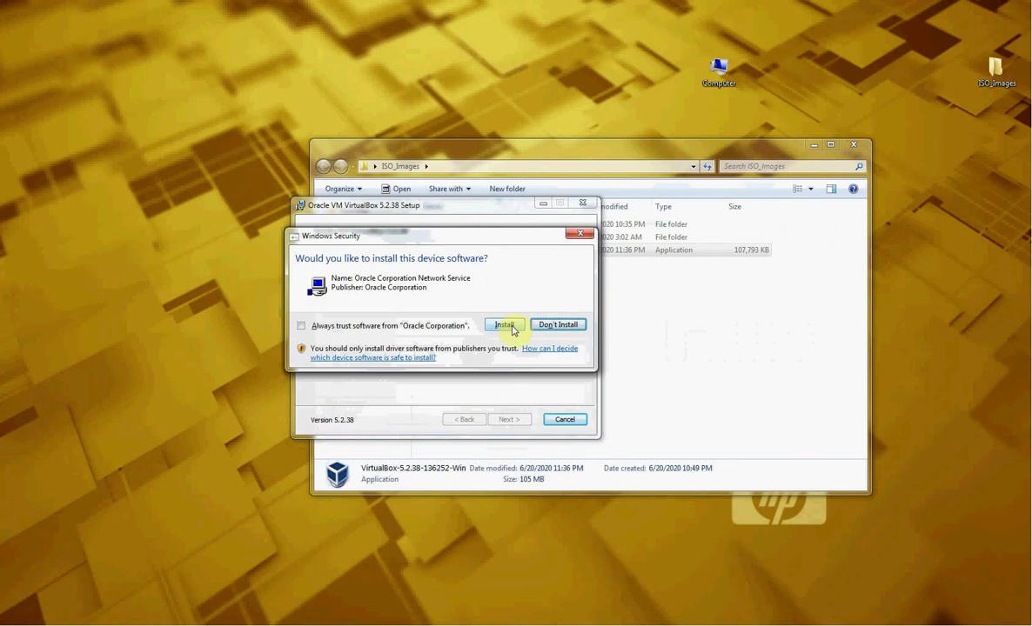
{"action": "left_click", "coordinate": [513, 328]}
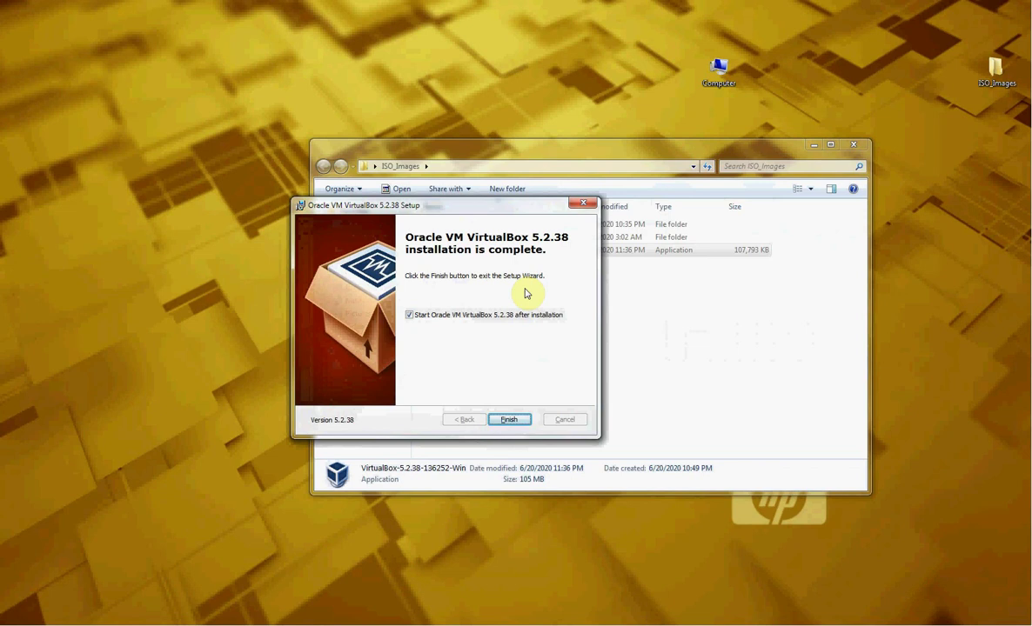
Close the ISO_Images folder and finish the setup wizard with Oracle VM VirtualBox 5.2.38 set to start
{"action": "left_click", "coordinate": [853, 144]}
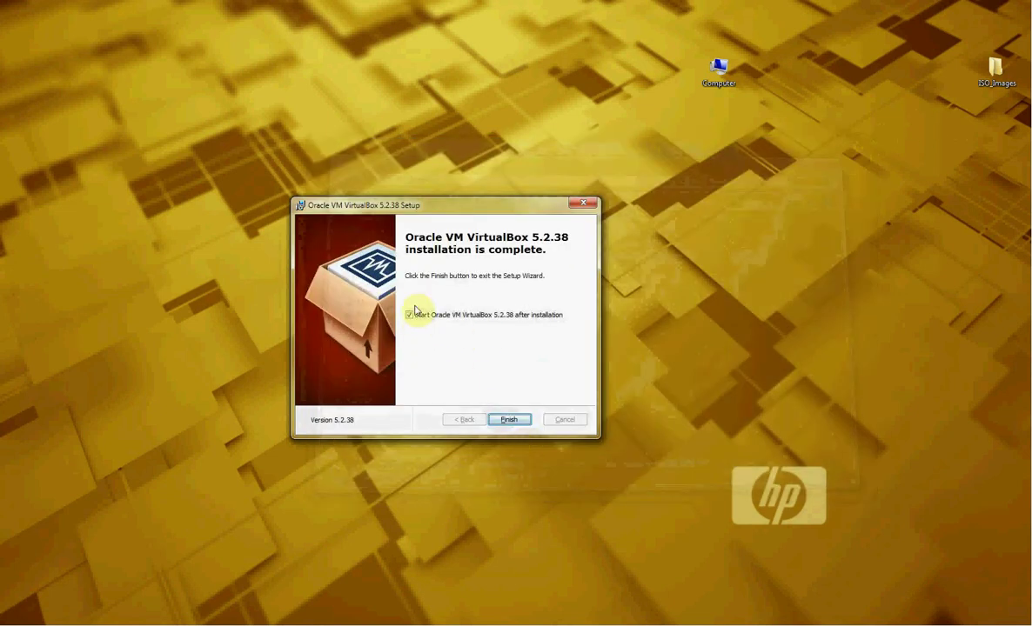
{"action": "left_click", "coordinate": [509, 421]}
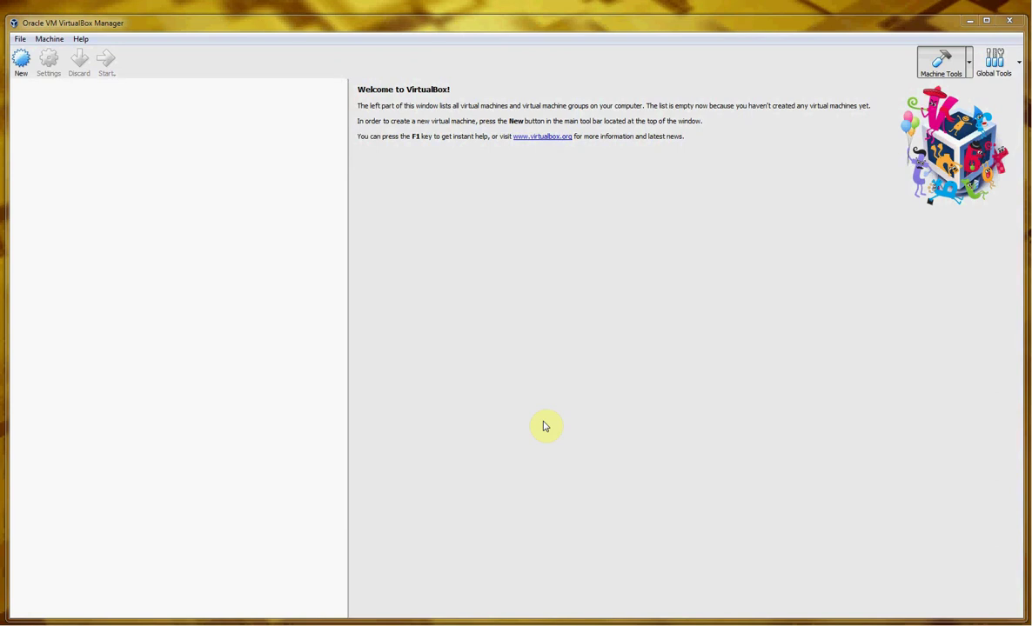
Start a new virtual machine named TFZ with type Microsoft Windows and version Windows XP (32-bit)
{"action": "left_click", "coordinate": [22, 62]}
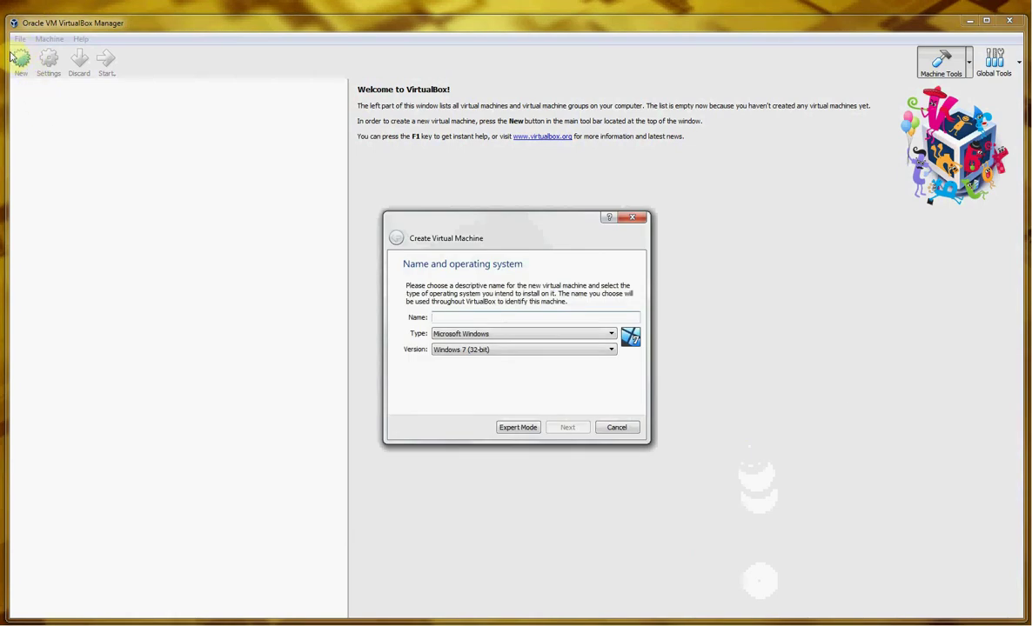
{"action": "left_click", "coordinate": [466, 317]}
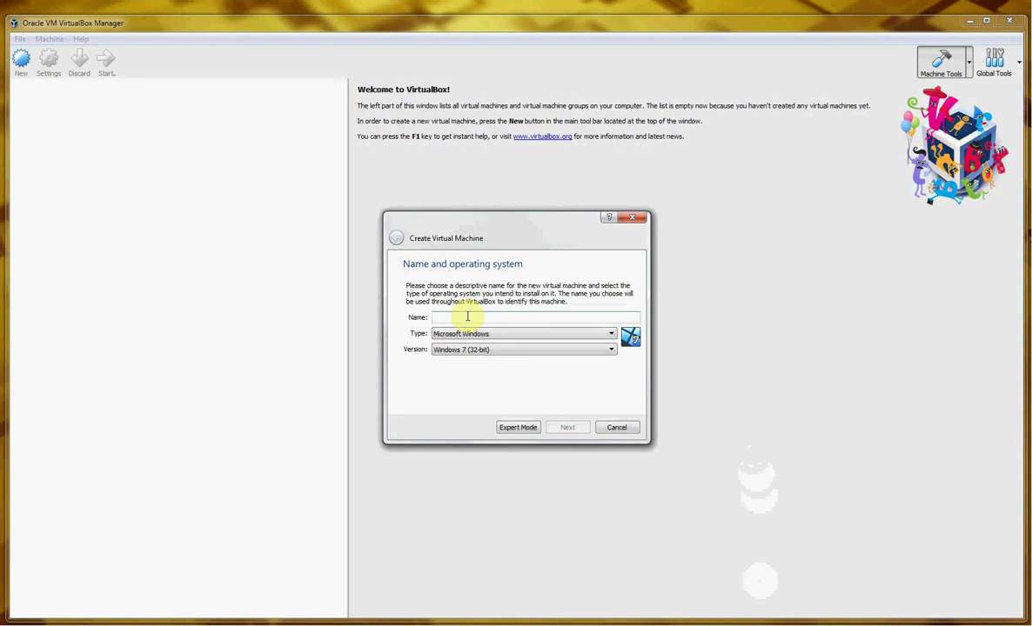
{"action": "type", "text": "TFZ"}
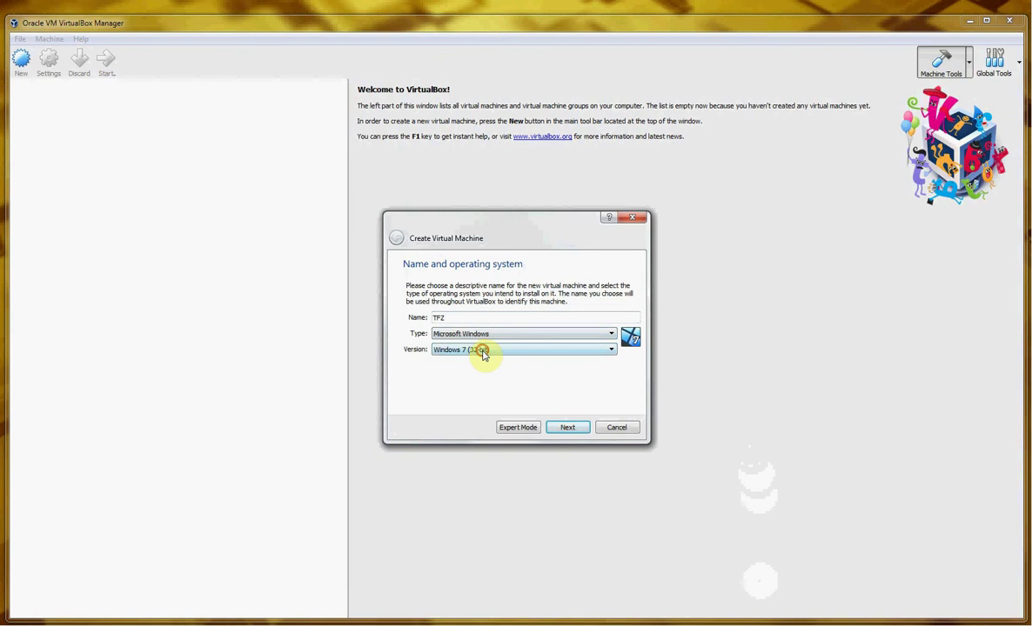
{"action": "left_click", "coordinate": [483, 350]}
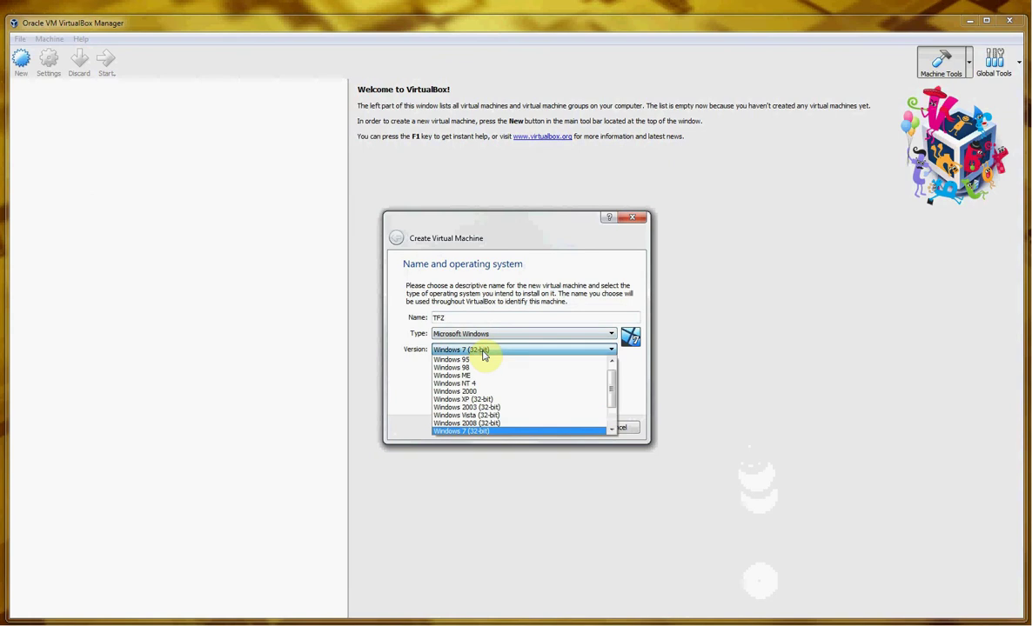
{"action": "left_click", "coordinate": [485, 402]}
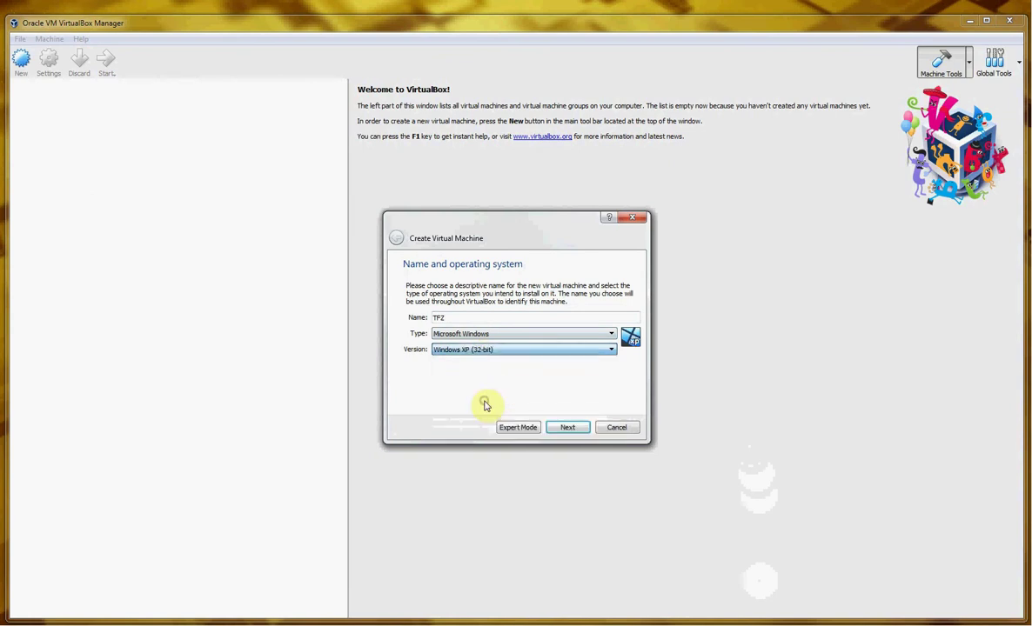
{"action": "left_click", "coordinate": [574, 432]}
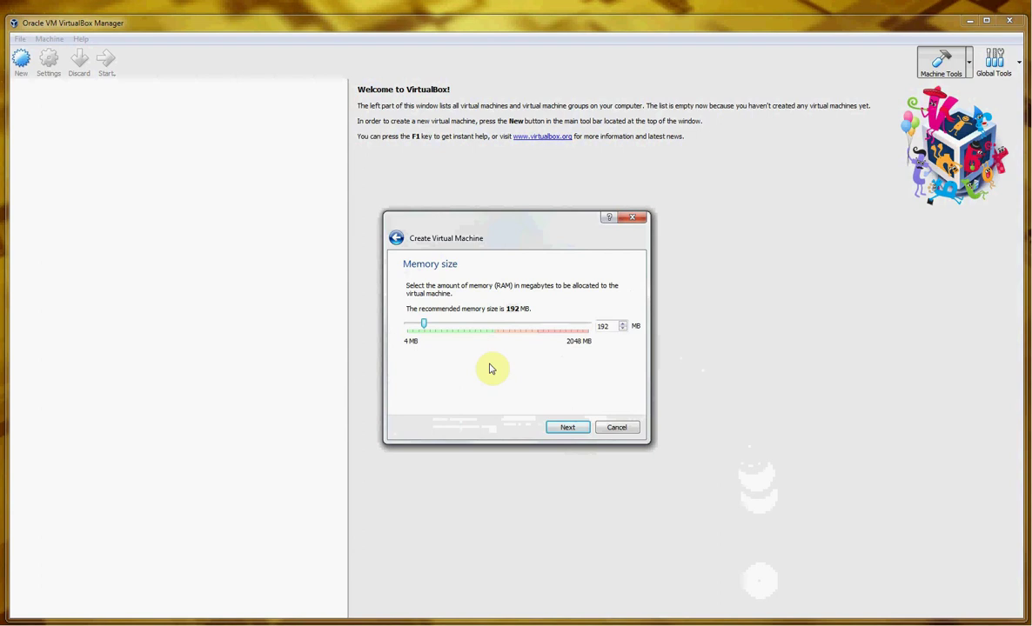
Set the new virtual machine's memory size to 512 MB
{"action": "double_click", "coordinate": [605, 326]}
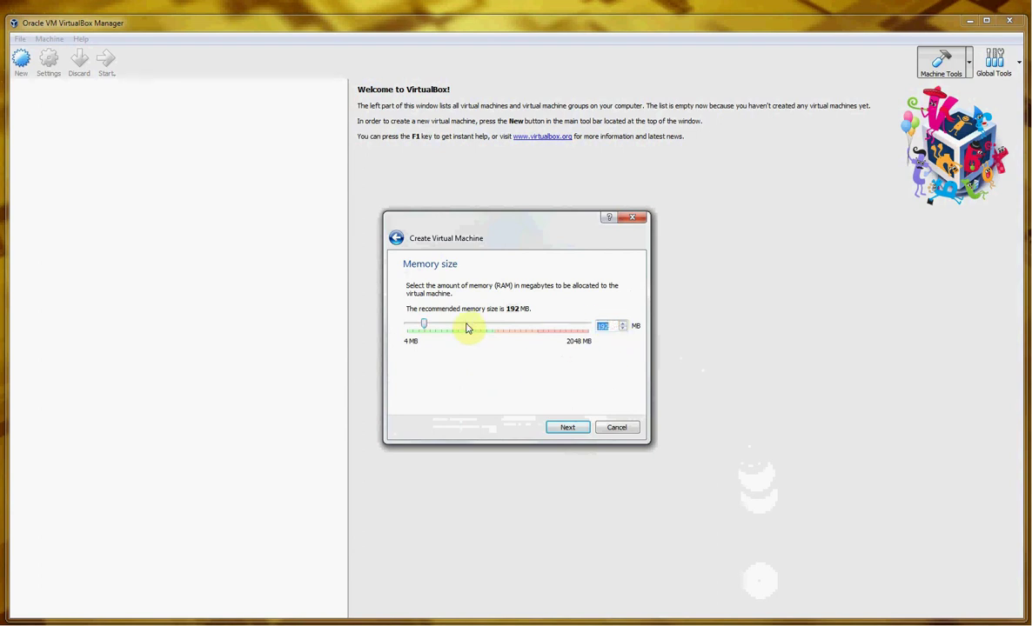
{"action": "type", "text": "512"}
{"action": "left_click", "coordinate": [572, 427]}
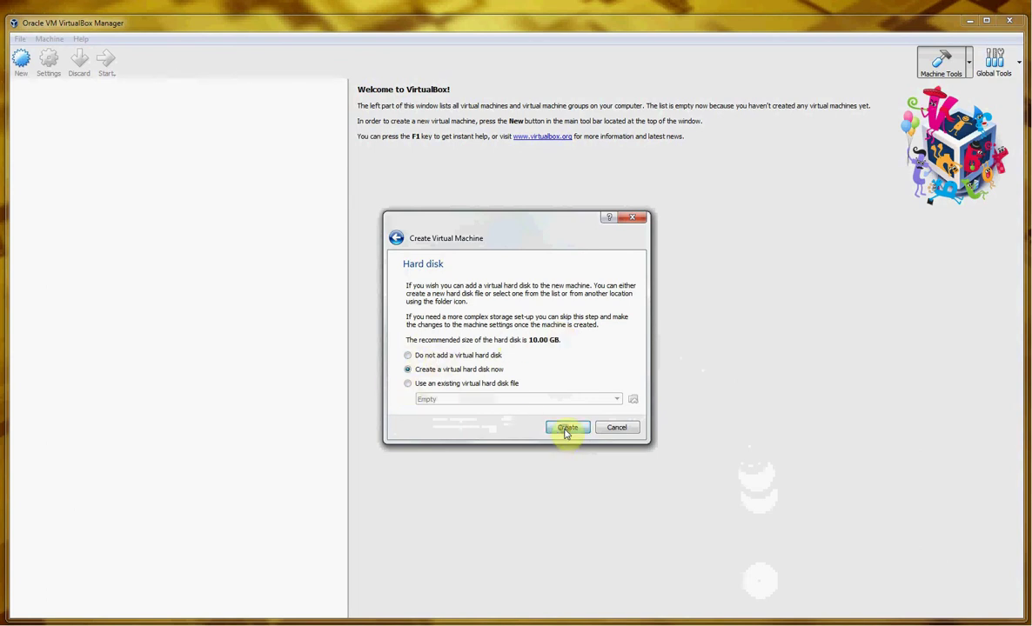
Create a dynamically allocated 10.00 GB VDI virtual hard disk named TFZ for the new machine
{"action": "left_click", "coordinate": [565, 428]}
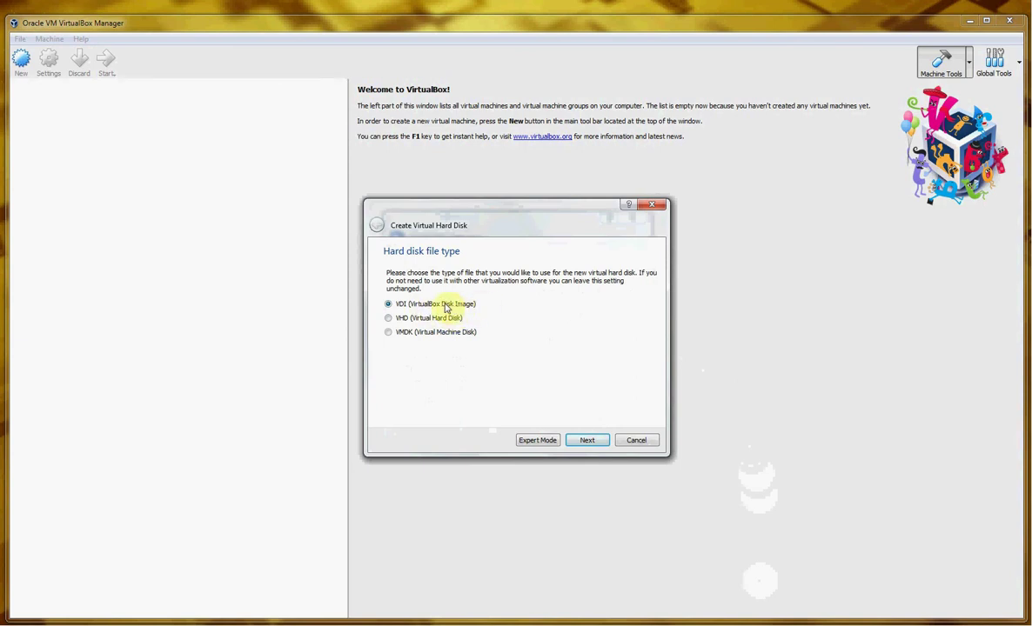
{"action": "left_click", "coordinate": [587, 441]}
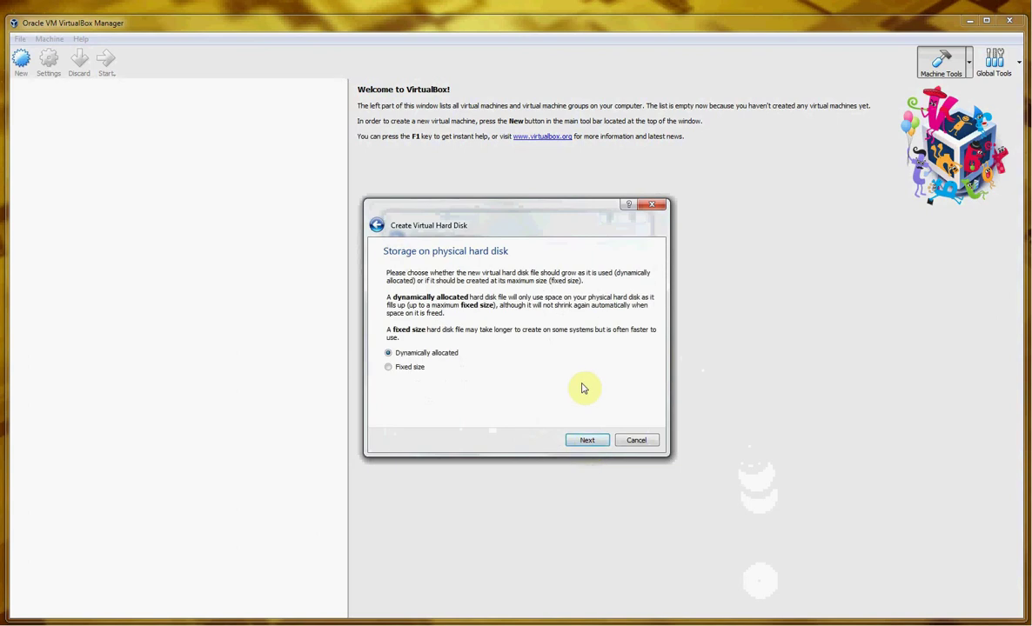
{"action": "left_click", "coordinate": [585, 442]}
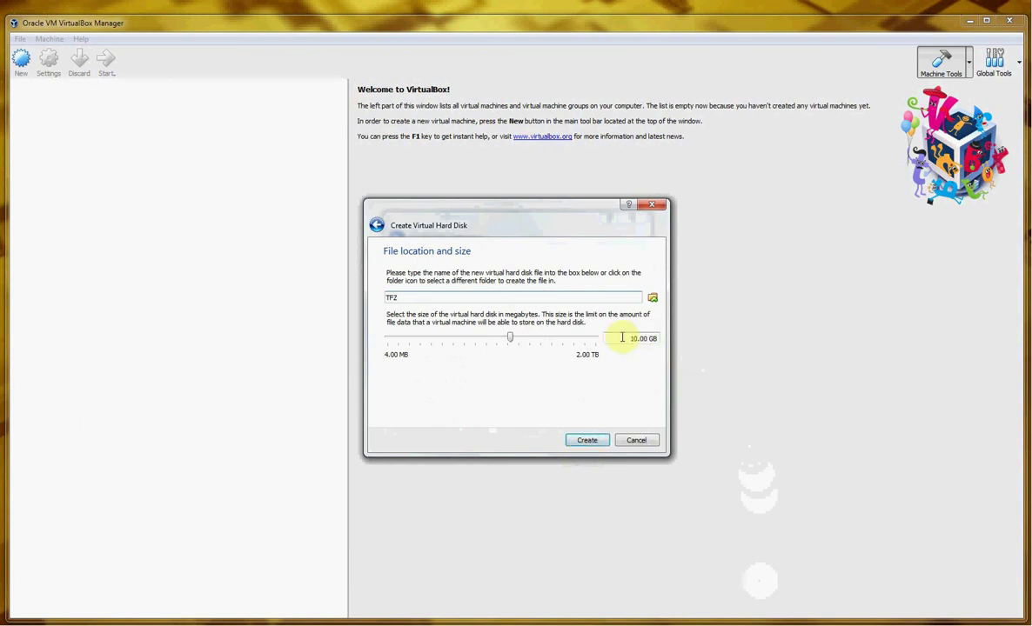
{"action": "mouse_move", "coordinate": [622, 338]}
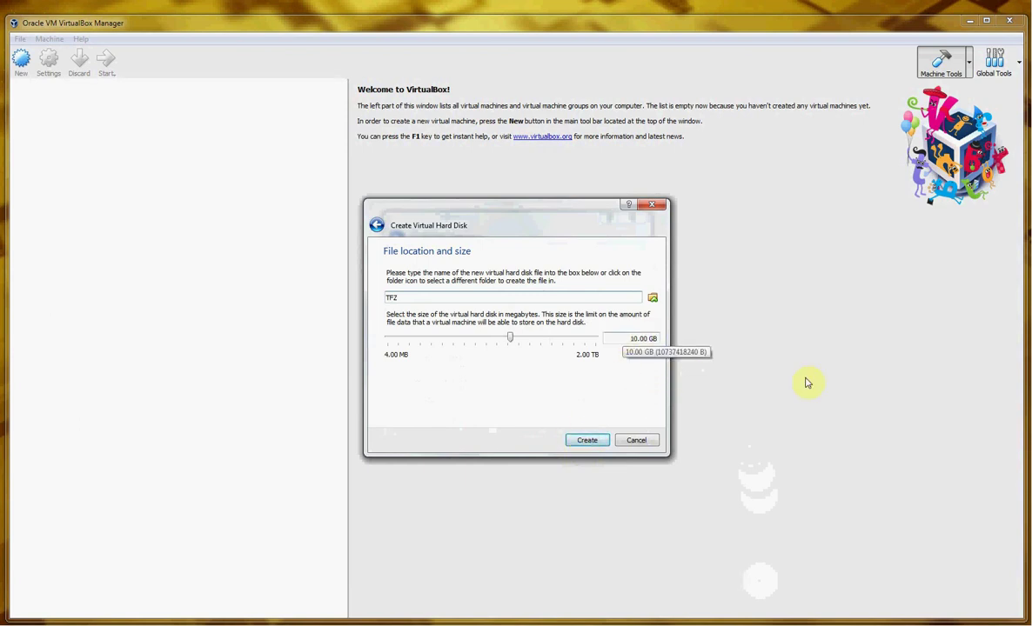
{"action": "left_click", "coordinate": [588, 441]}
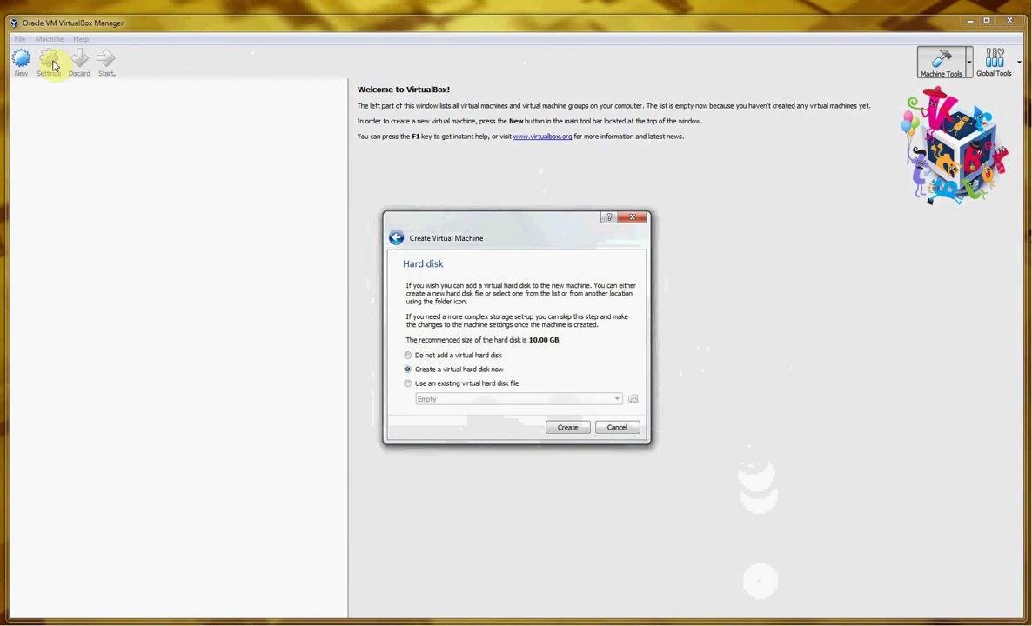
{"action": "key", "text": "Return"}
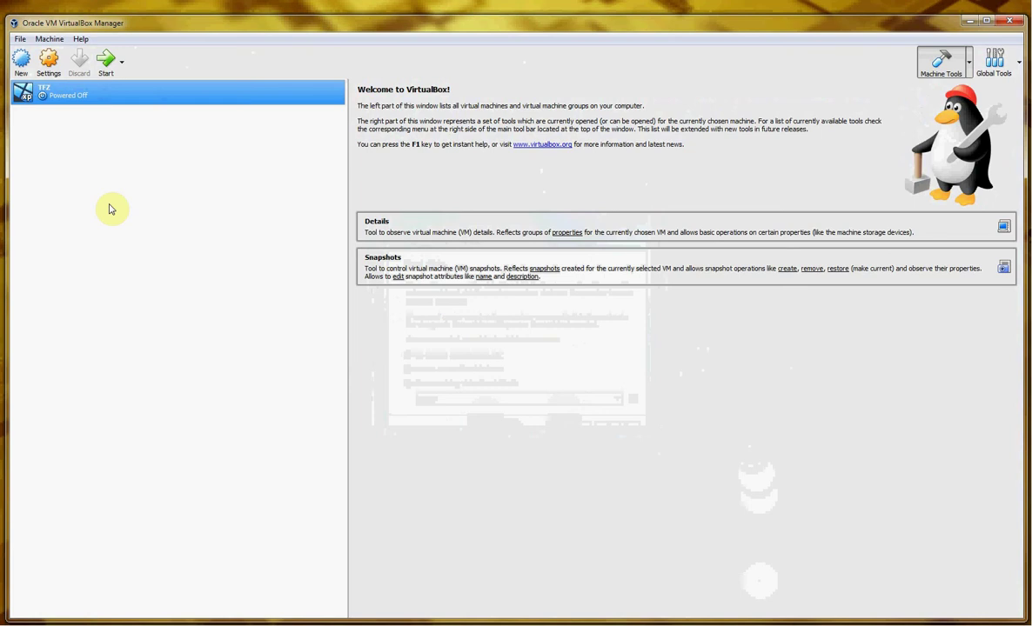
Open the TFZ machine's storage settings and select its empty optical drive
{"action": "left_click", "coordinate": [51, 69]}
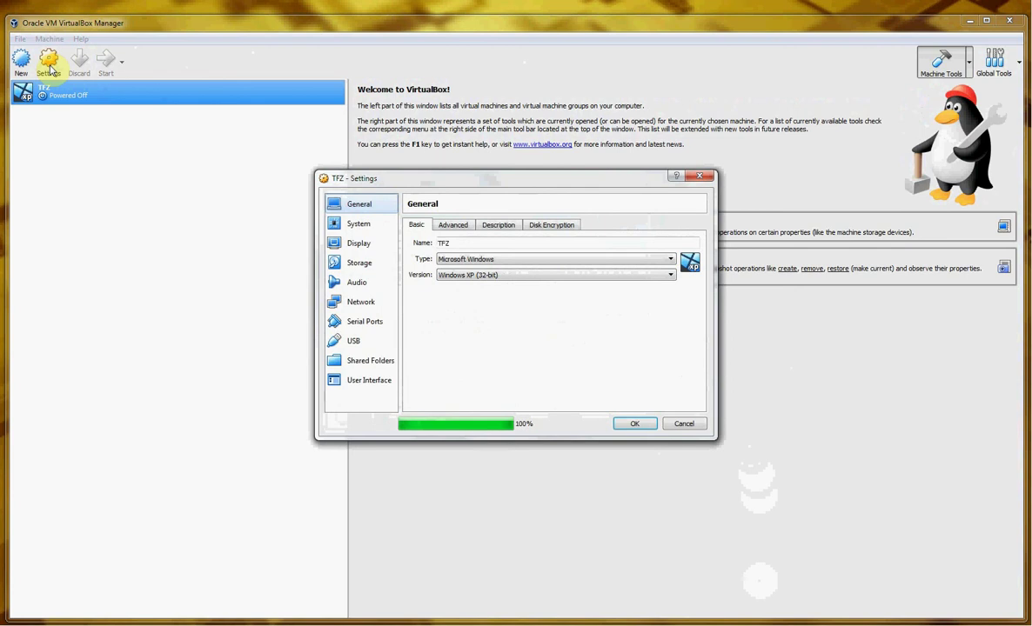
{"action": "left_click", "coordinate": [352, 263]}
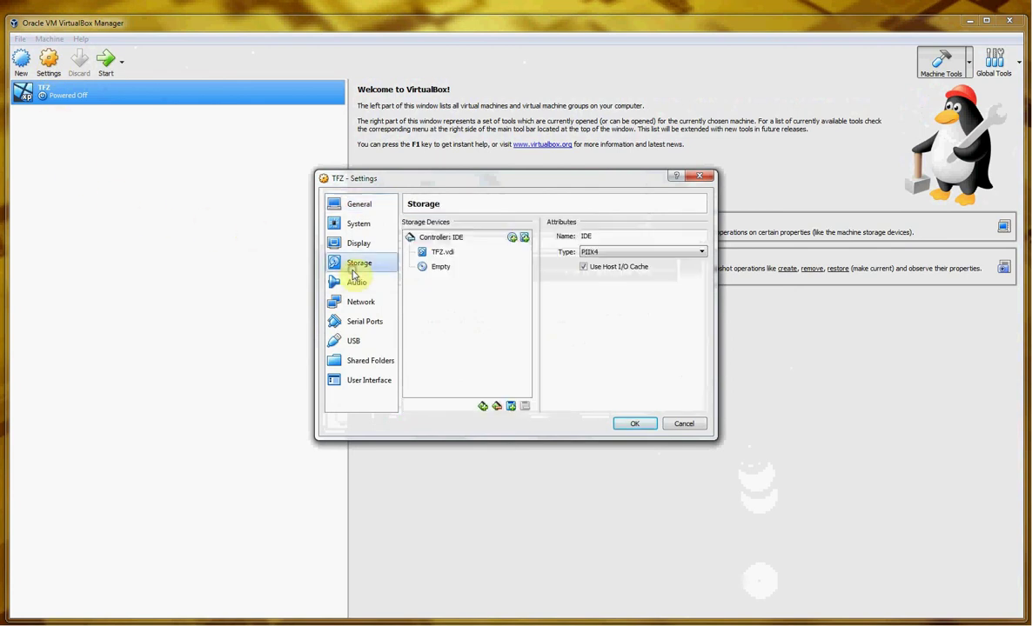
{"action": "left_click", "coordinate": [450, 270]}
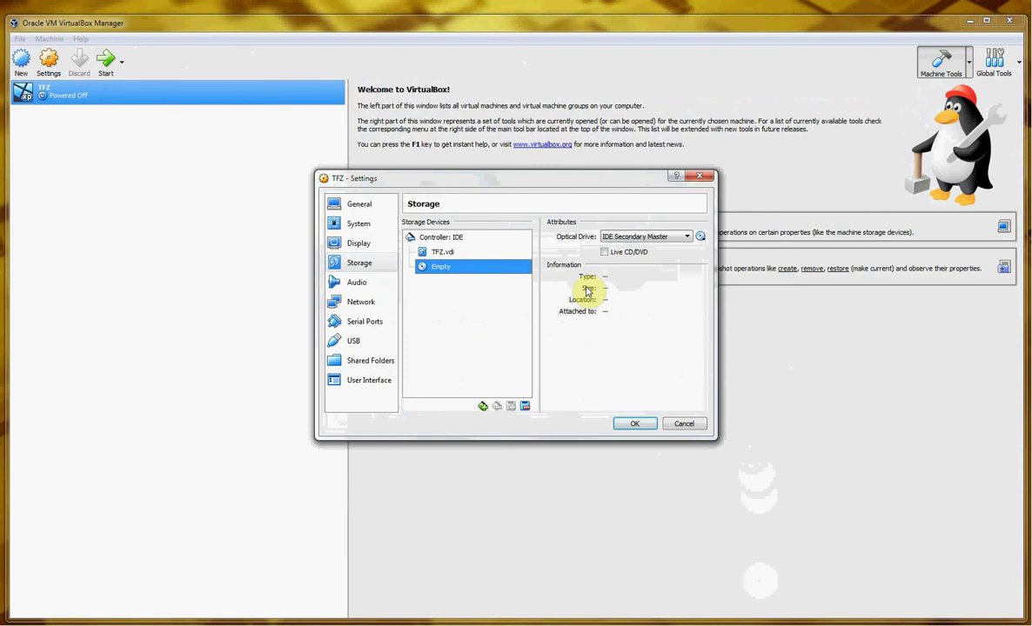
{"action": "left_click", "coordinate": [700, 236]}
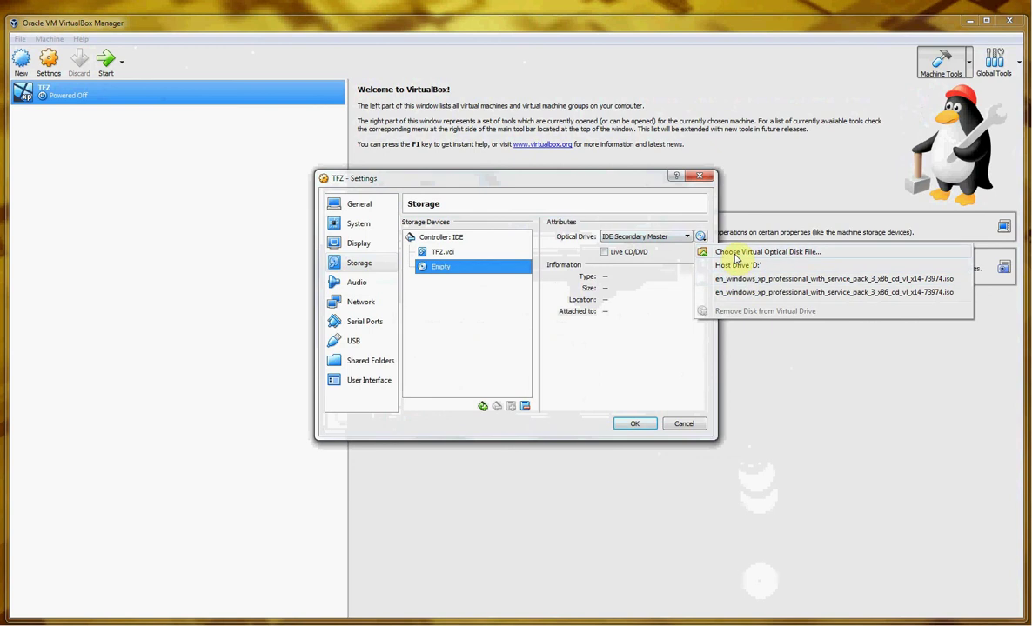
{"action": "left_click", "coordinate": [734, 254]}
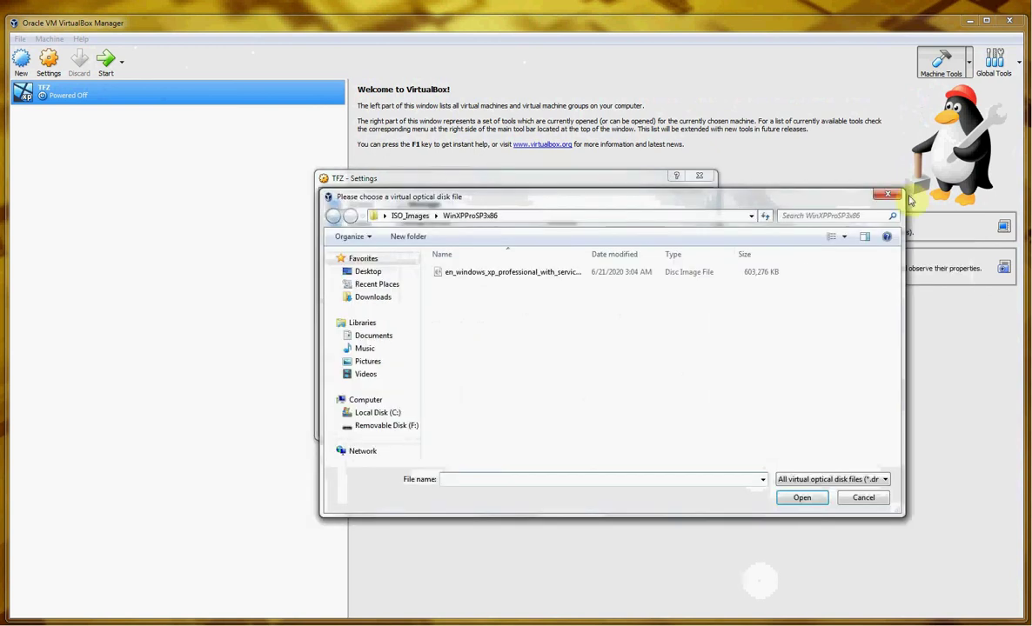
{"action": "left_click", "coordinate": [888, 194]}
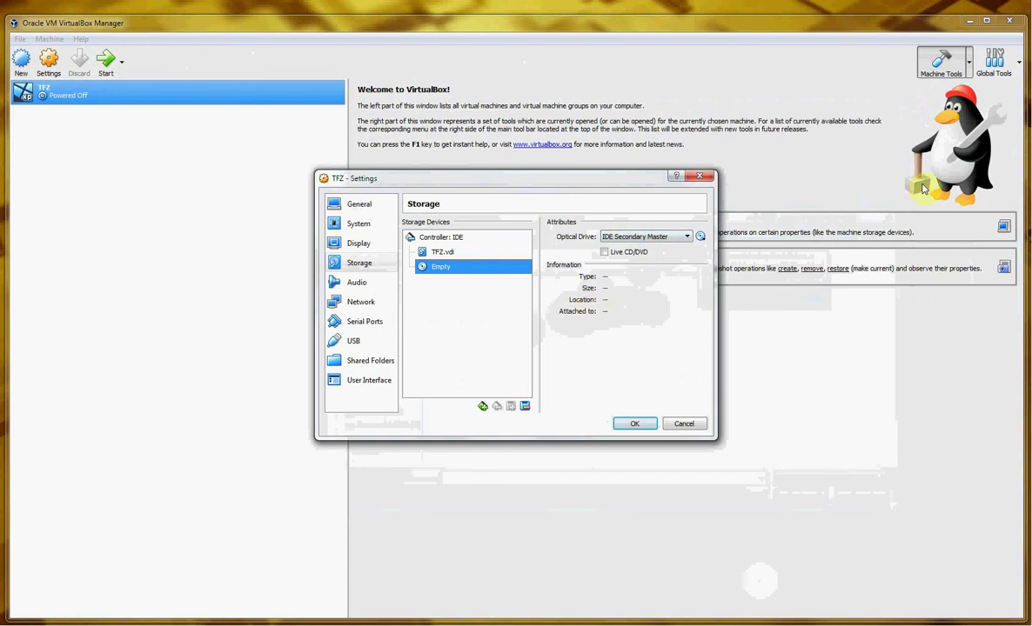
Attach en_windows_xp_professional_with_service_pack_3_x86_cd_vl_x14-73974.iso from ISO_Images\WinXPProSP3x86 on the Desktop to the optical drive and save the settings
{"action": "left_click", "coordinate": [700, 237]}
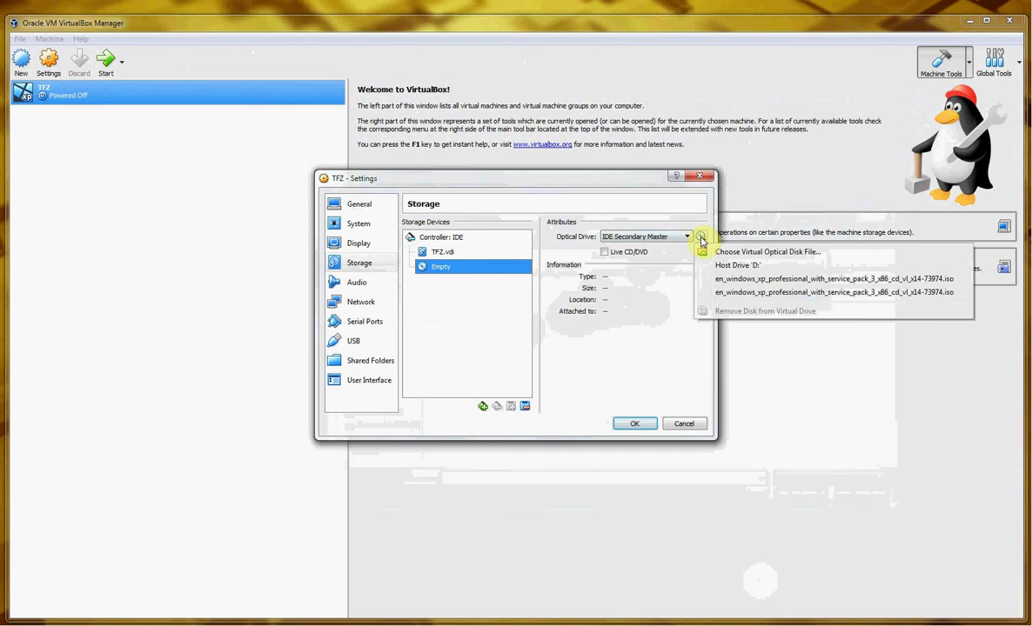
{"action": "left_click", "coordinate": [736, 253]}
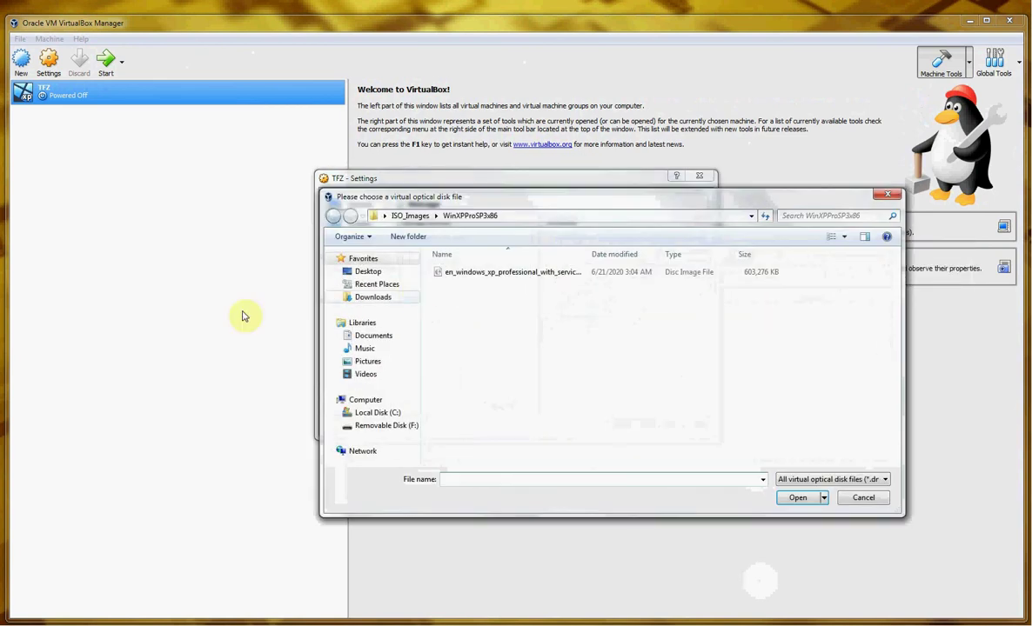
{"action": "left_click", "coordinate": [366, 273]}
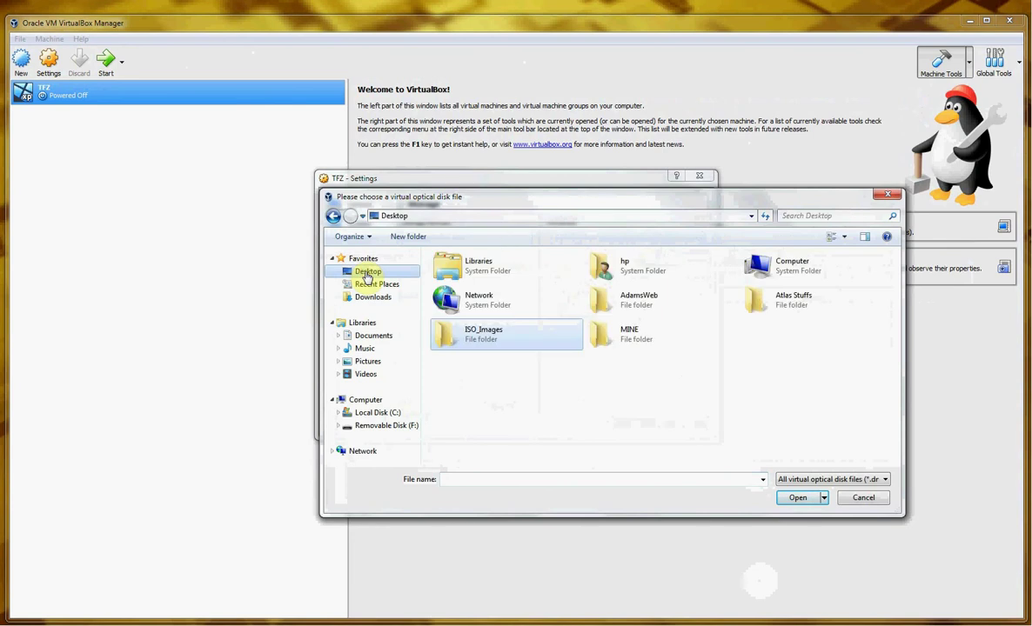
{"action": "double_click", "coordinate": [468, 334]}
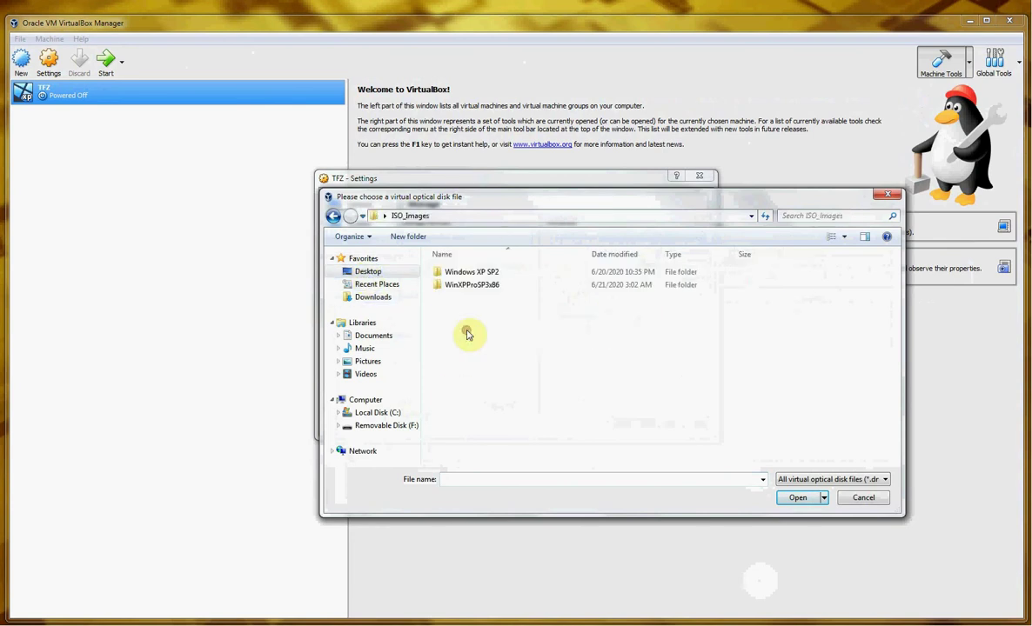
{"action": "double_click", "coordinate": [466, 287]}
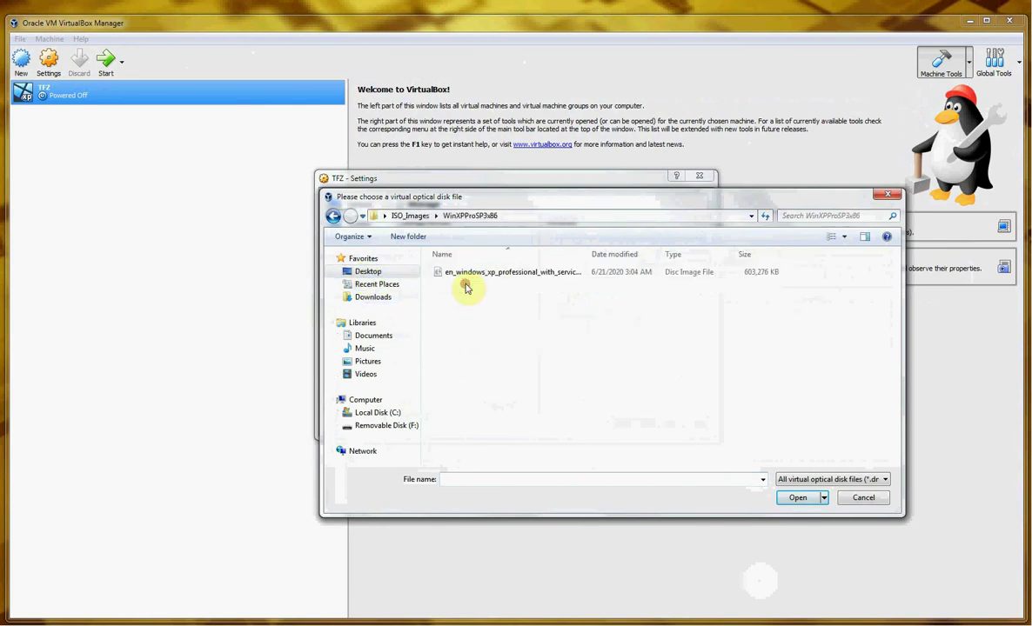
{"action": "left_click", "coordinate": [484, 274]}
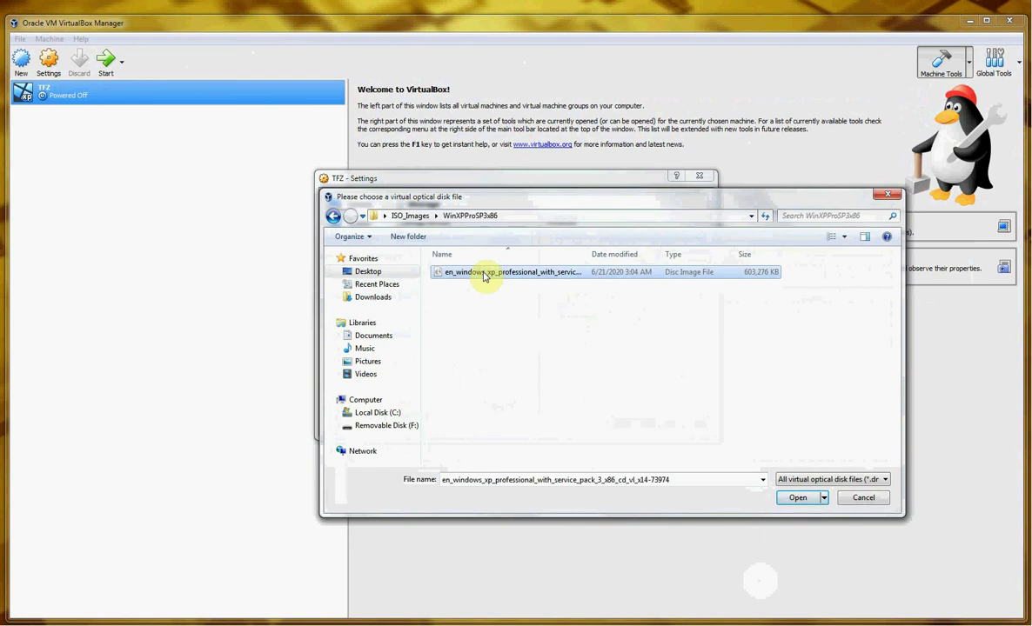
{"action": "left_click", "coordinate": [786, 503]}
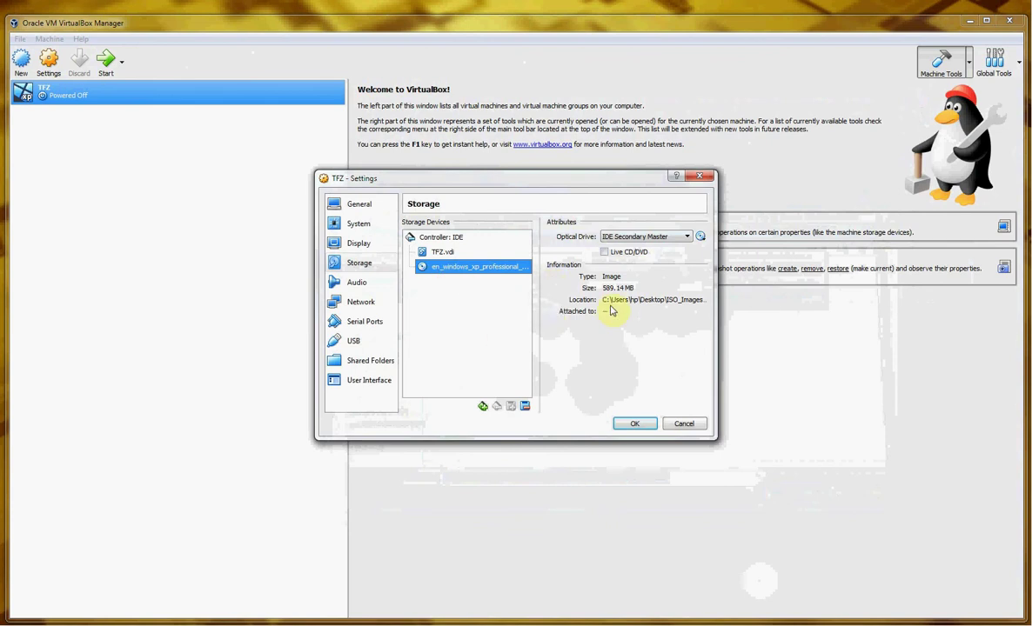
{"action": "left_click", "coordinate": [633, 425]}
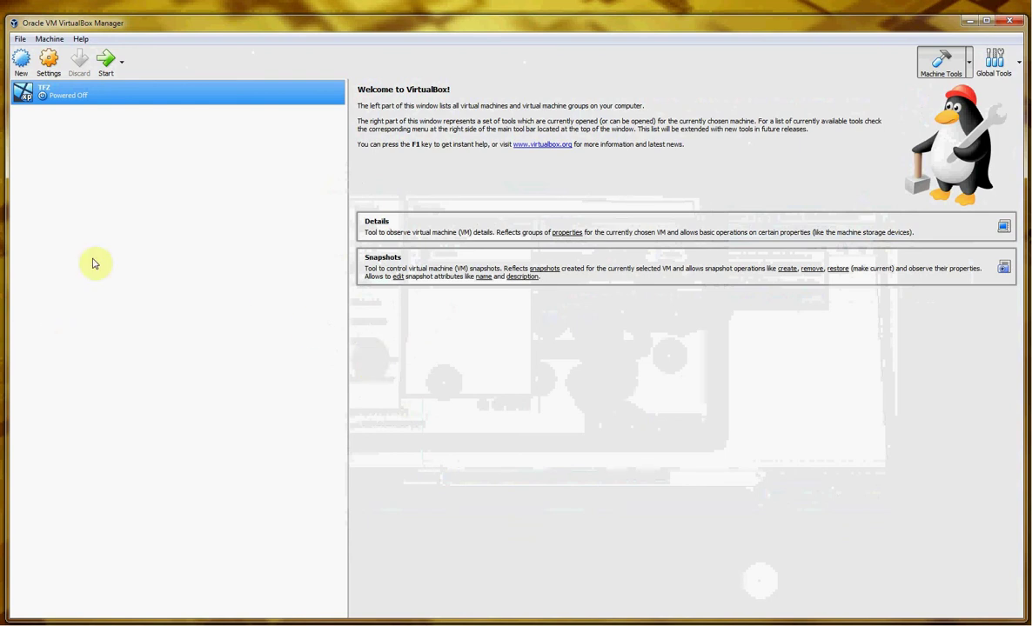
Start the TFZ machine and set its display scale factor to 200%, dismissing the mouse capture notices
{"action": "left_click", "coordinate": [105, 62]}
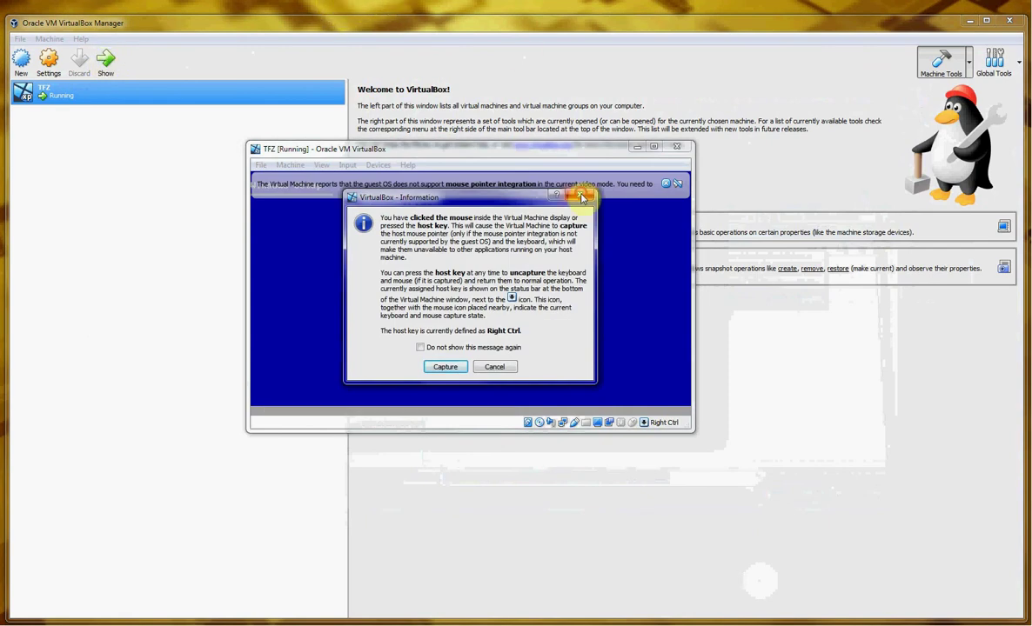
{"action": "left_click", "coordinate": [580, 195]}
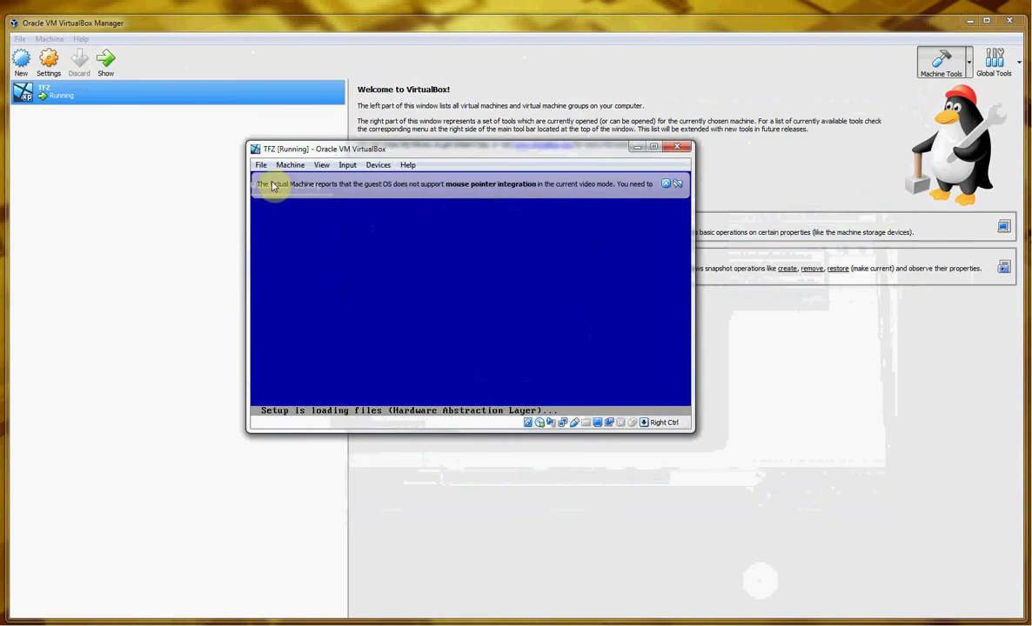
{"action": "left_click", "coordinate": [321, 166]}
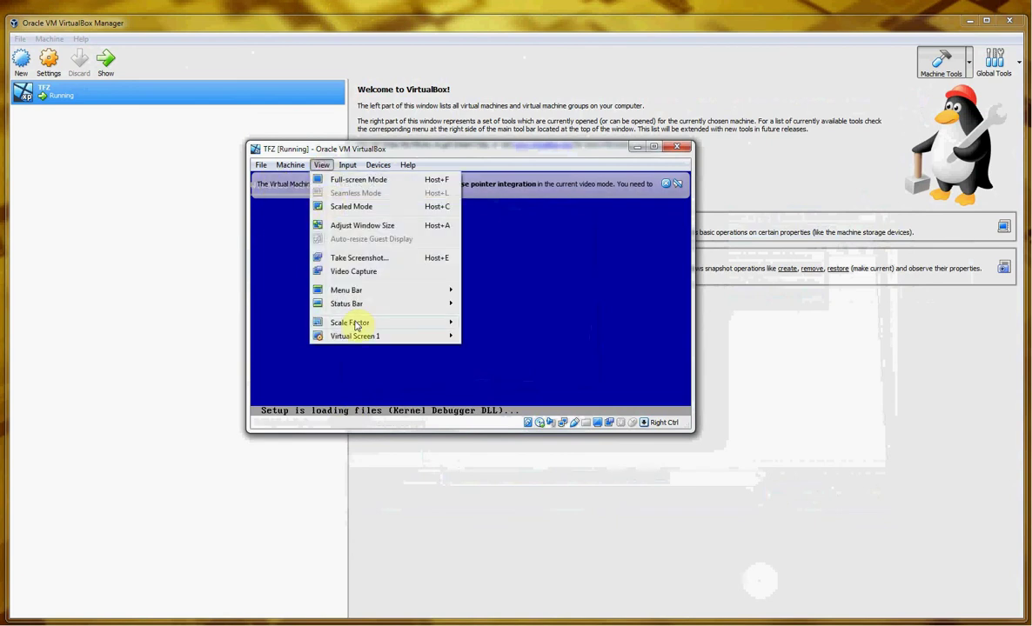
{"action": "mouse_move", "coordinate": [355, 324]}
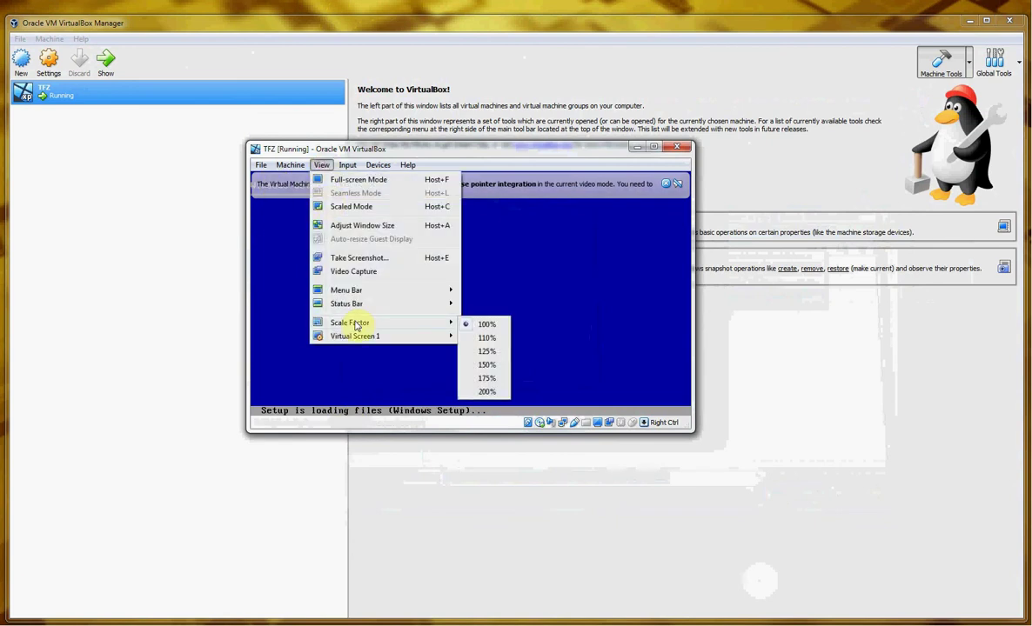
{"action": "left_click", "coordinate": [484, 390]}
{"action": "left_click_drag", "start_coordinate": [480, 119], "coordinate": [409, 54]}
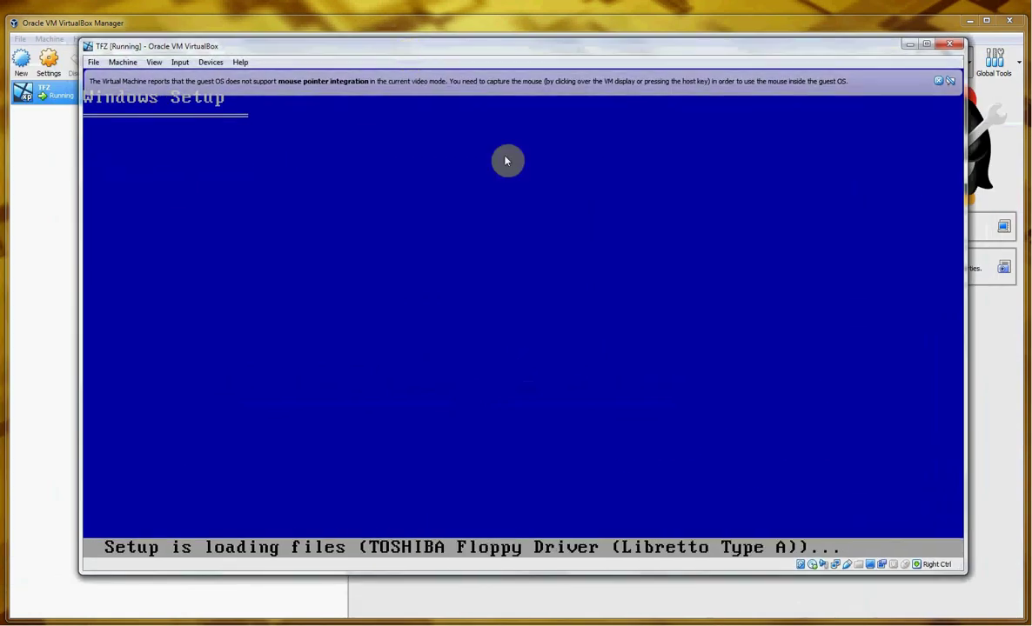
{"action": "left_click", "coordinate": [938, 82]}
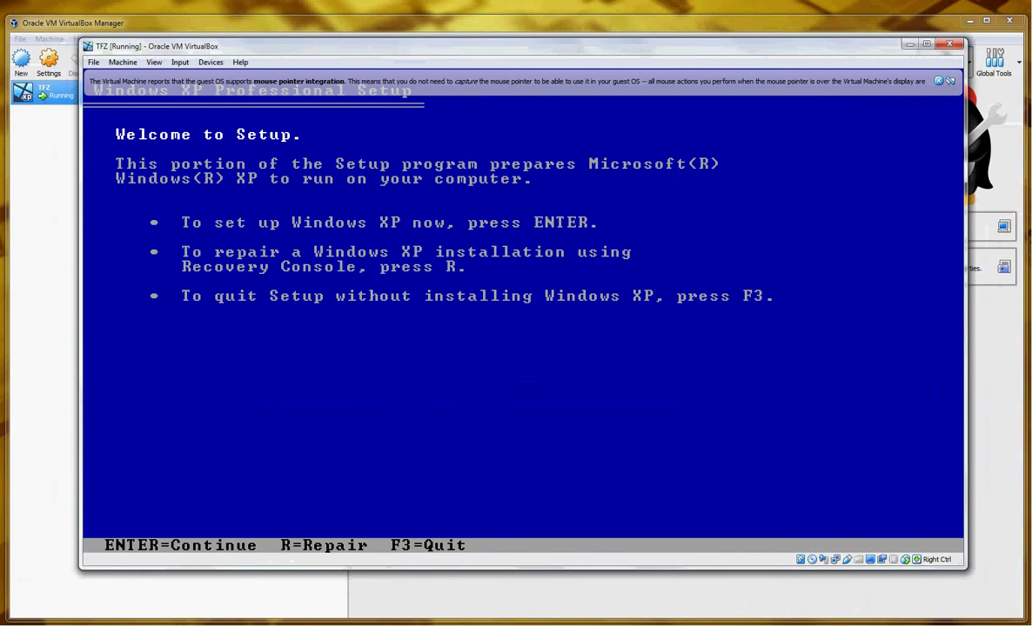
Proceed with setting up Windows XP from the welcome screen and accept the license agreement
{"action": "left_click", "coordinate": [948, 81]}
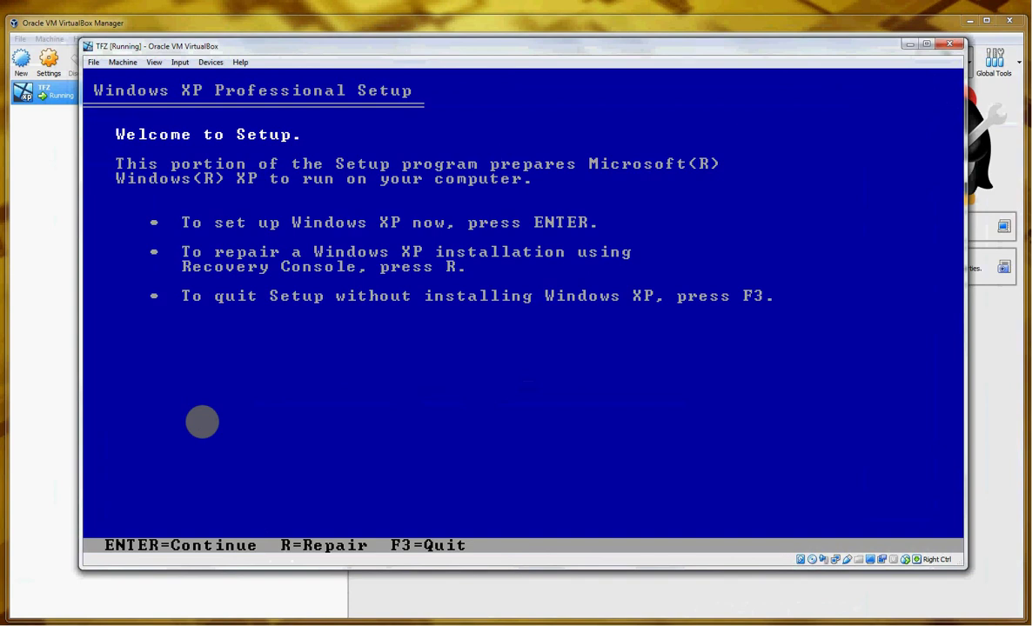
{"action": "key", "text": "Return"}
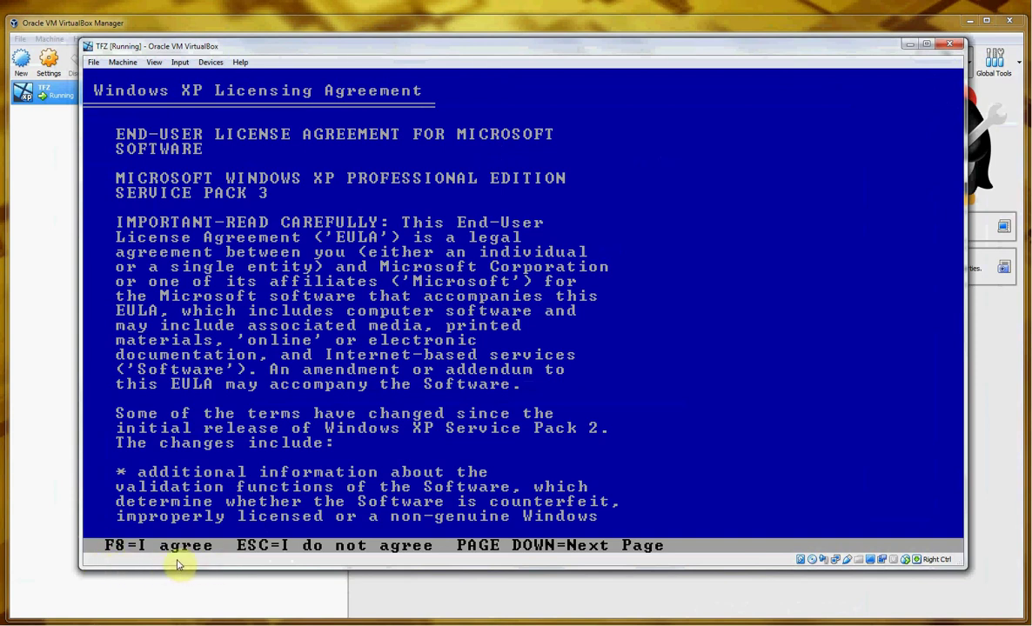
{"action": "key", "text": "F8"}
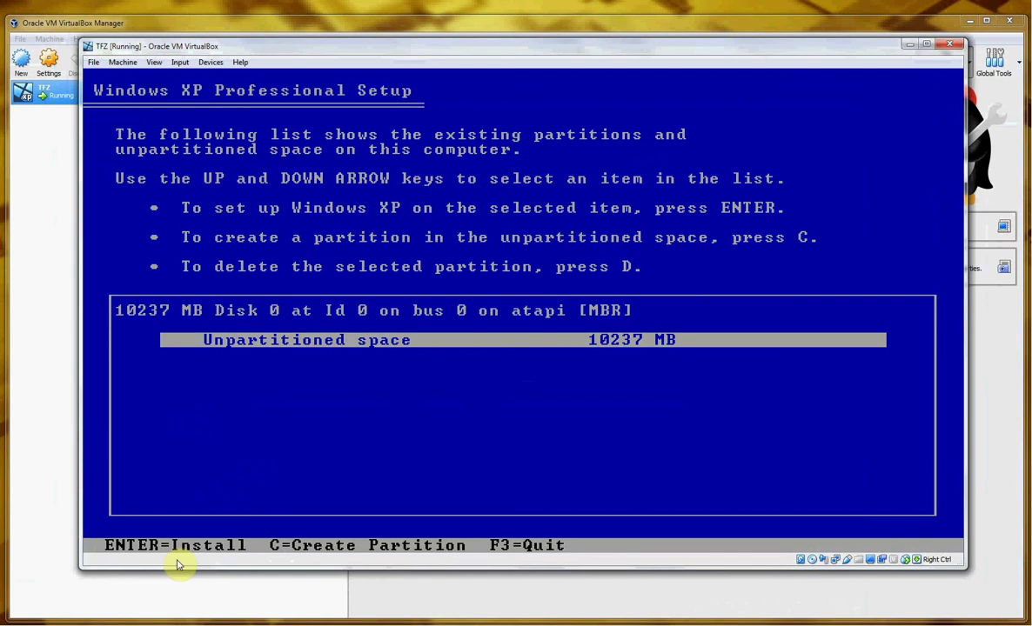
Install Windows XP on the unpartitioned space, formatting the new partition with the NTFS file system (Quick)
{"action": "key", "text": "Return"}
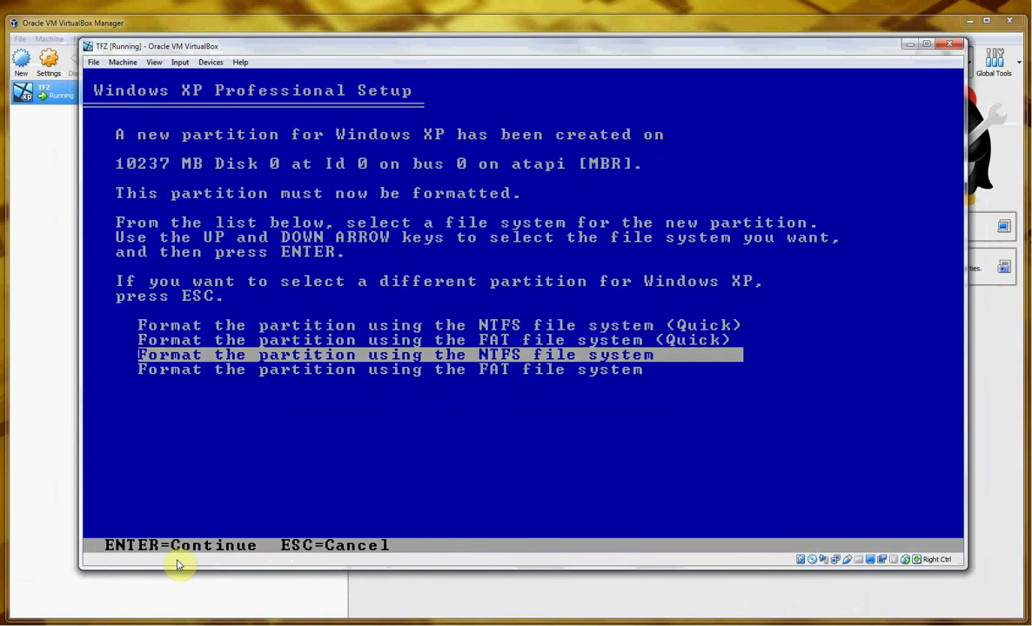
{"action": "key", "text": "Up"}
{"action": "key", "text": "Up"}
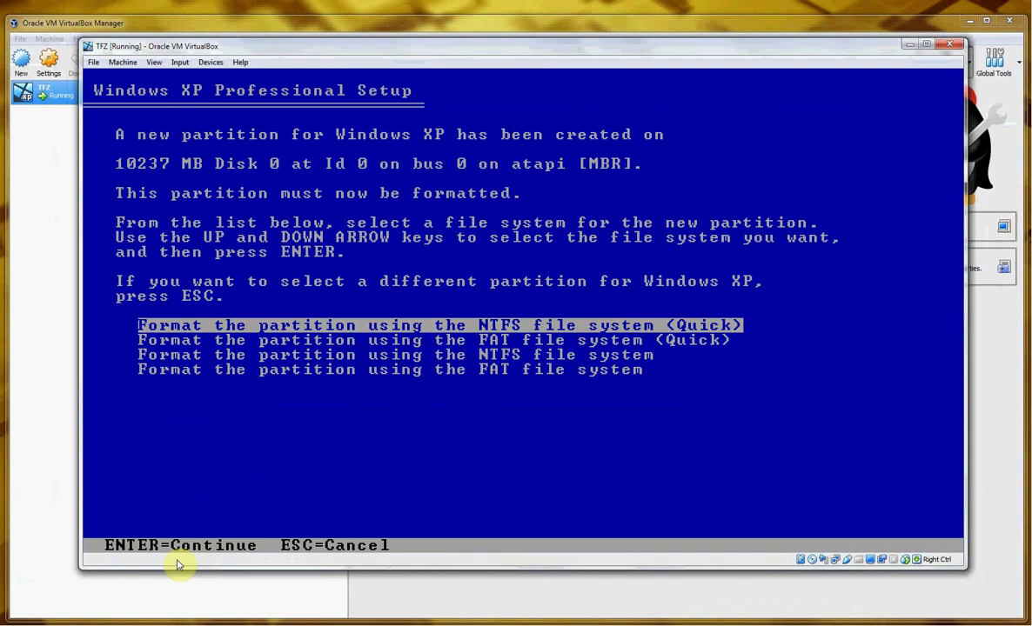
{"action": "key", "text": "Down"}
{"action": "key", "text": "Down"}
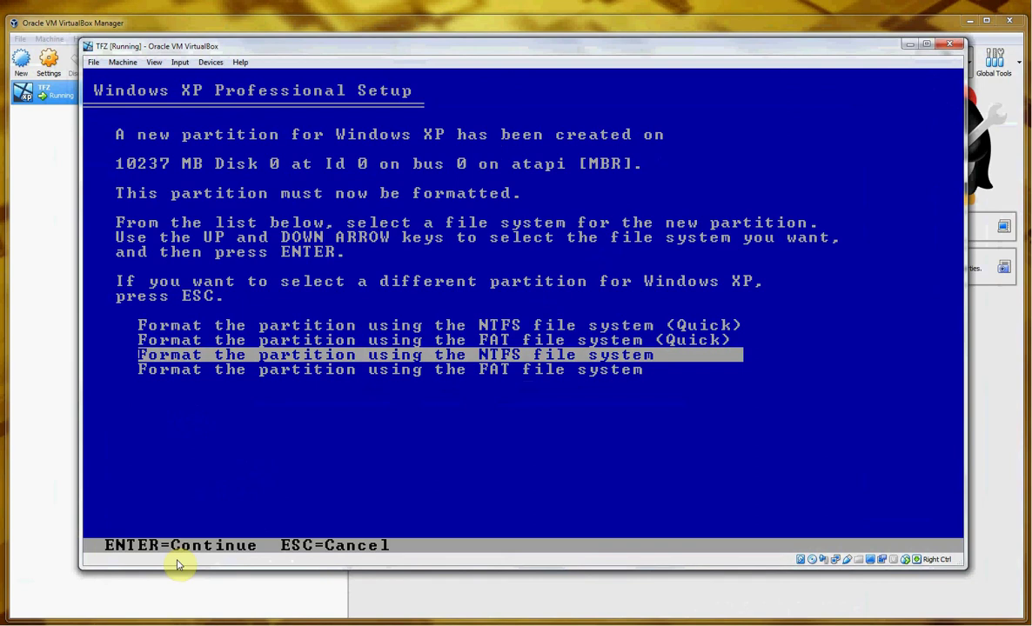
{"action": "key", "text": "Up"}
{"action": "key", "text": "Up"}
{"action": "key", "text": "Down"}
{"action": "key", "text": "Down"}
{"action": "key", "text": "Down"}
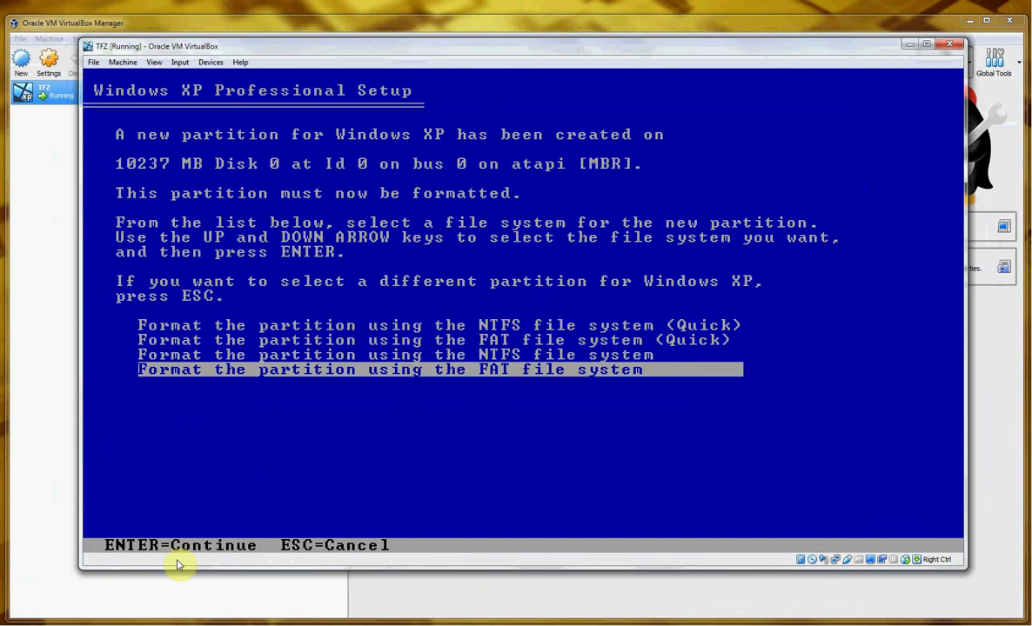
{"action": "key", "text": "Up"}
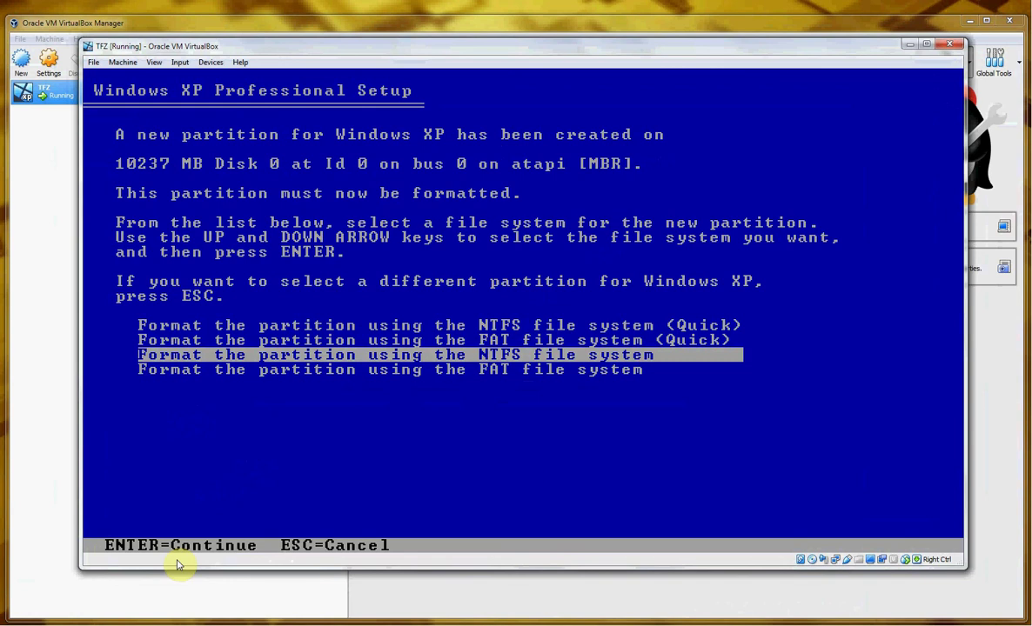
{"action": "key", "text": "Up"}
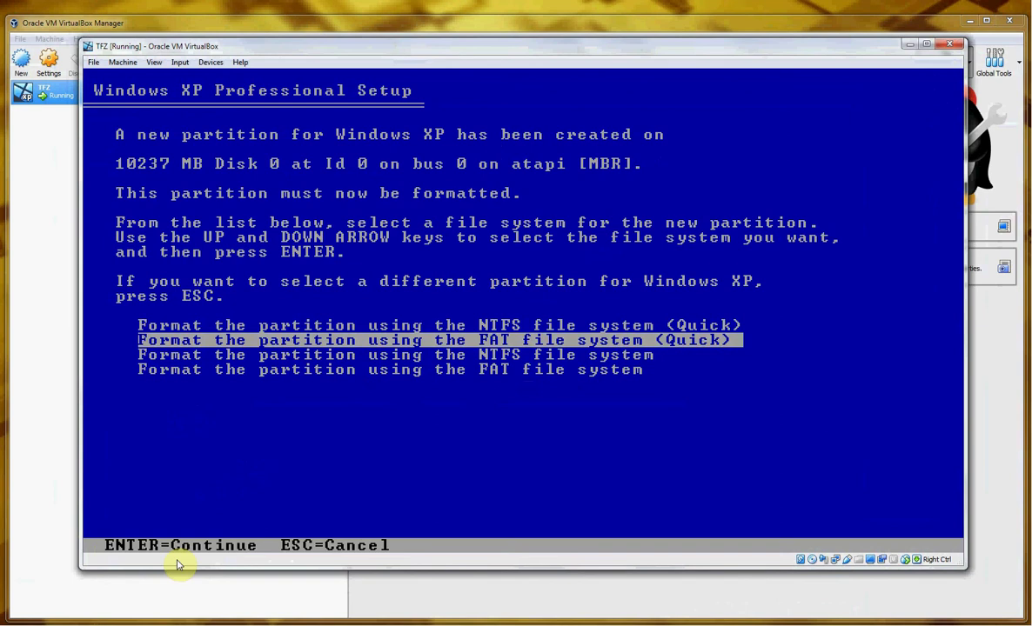
{"action": "key", "text": "Up"}
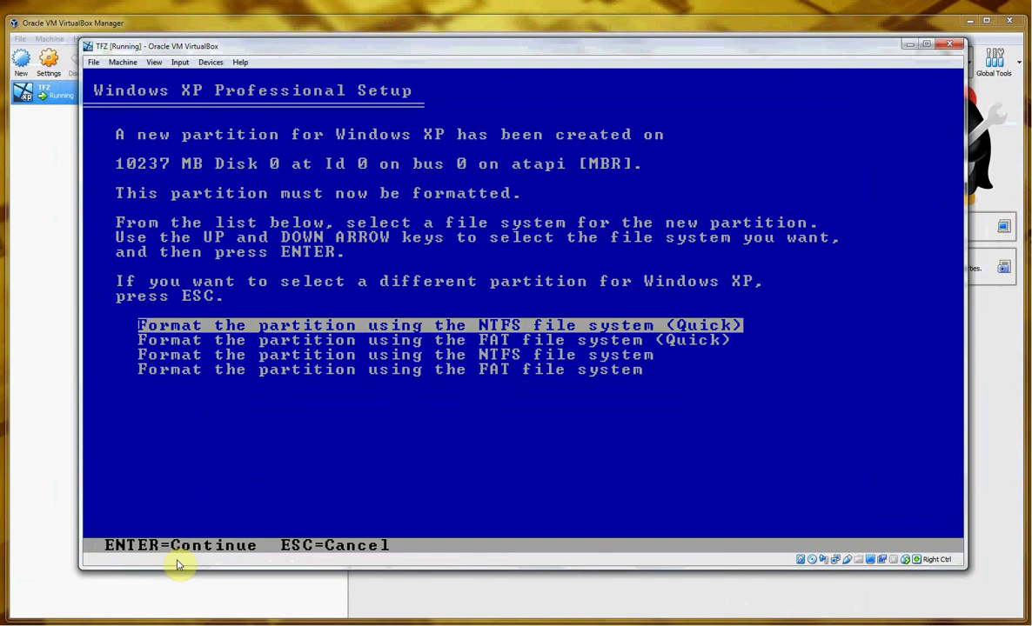
{"action": "key", "text": "Down"}
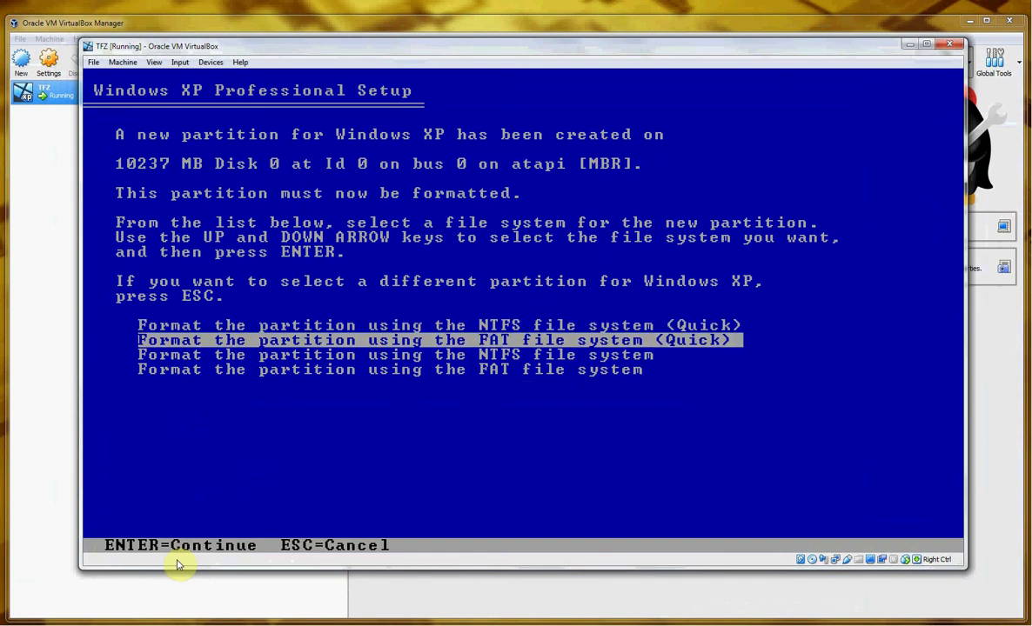
{"action": "key", "text": "Up"}
{"action": "key", "text": "Down"}
{"action": "key", "text": "Up"}
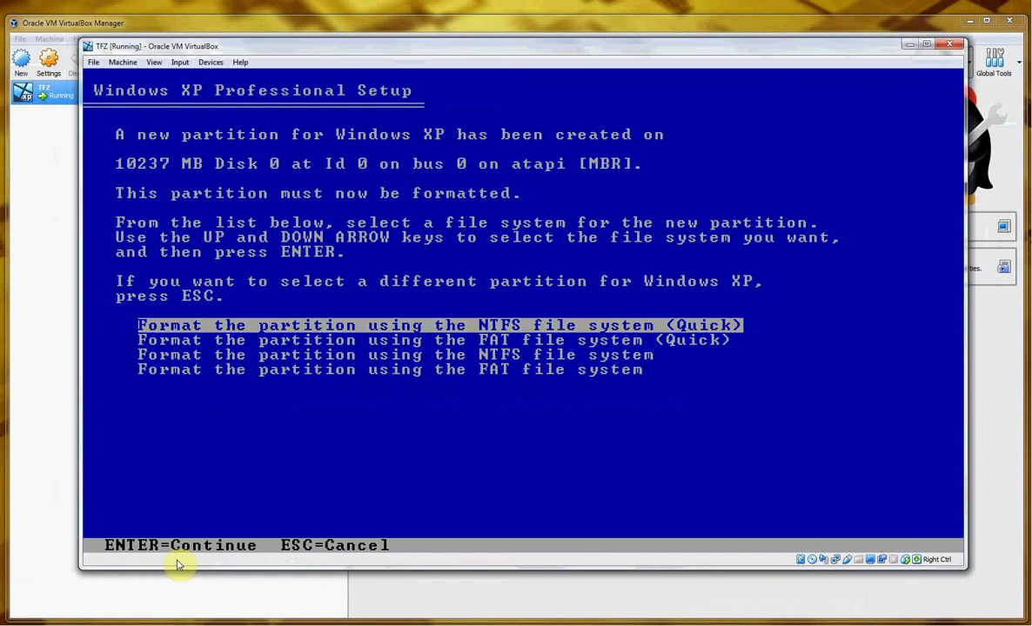
{"action": "key", "text": "Down"}
{"action": "key", "text": "Up"}
{"action": "key", "text": "Down"}
{"action": "key", "text": "Down"}
{"action": "key", "text": "Up"}
{"action": "key", "text": "Up"}
{"action": "key", "text": "Return"}
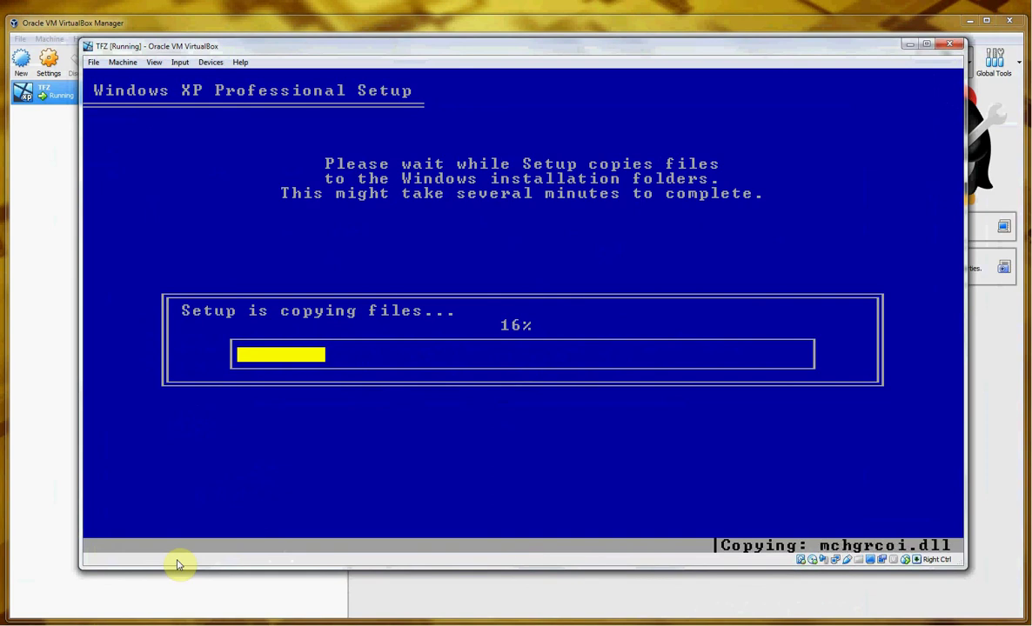
Pause the TFZ machine while setup is copying files and resume it
{"action": "key", "text": "ctrl+p"}
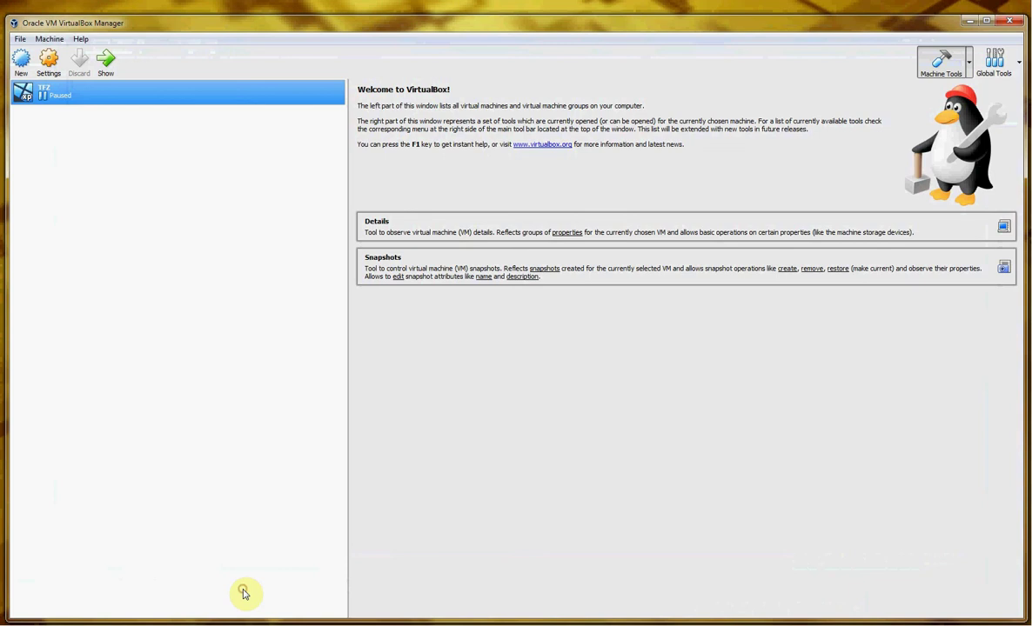
{"action": "left_click", "coordinate": [246, 594]}
{"action": "key", "text": "alt+Tab"}
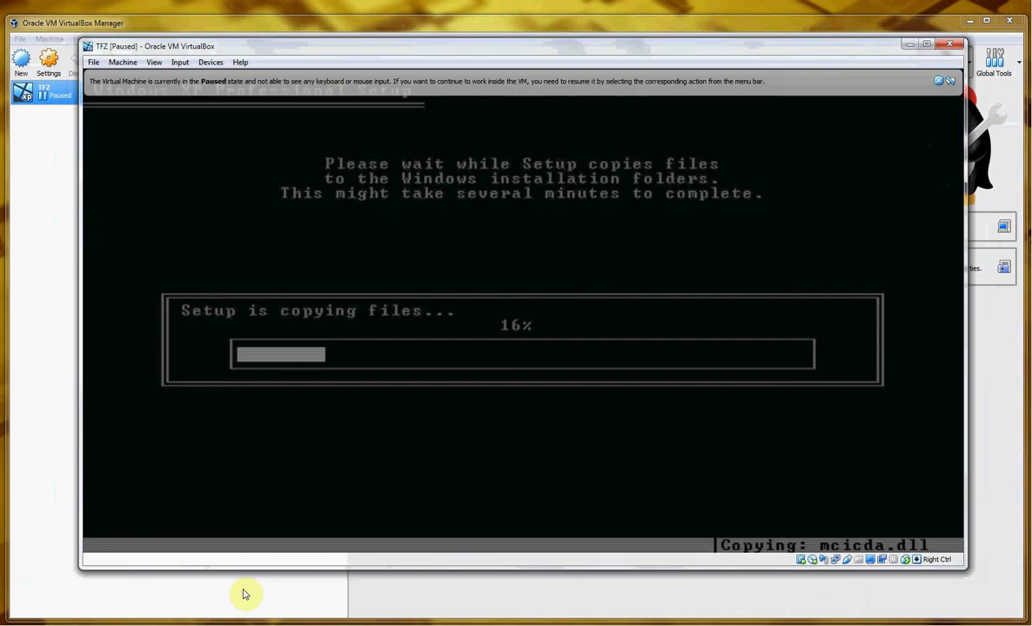
{"action": "left_click", "coordinate": [93, 66]}
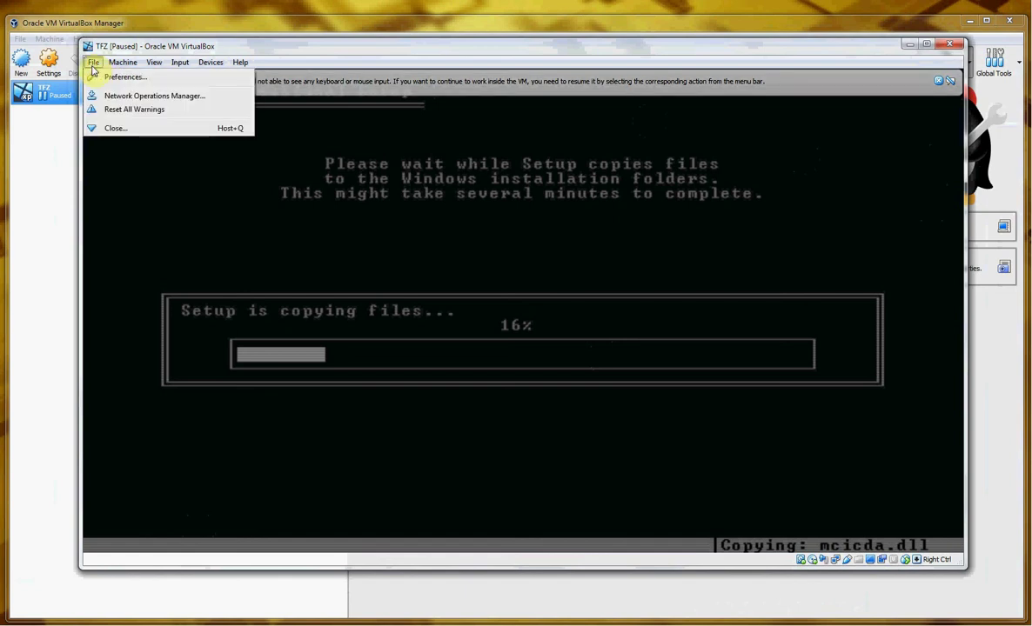
{"action": "mouse_move", "coordinate": [112, 70]}
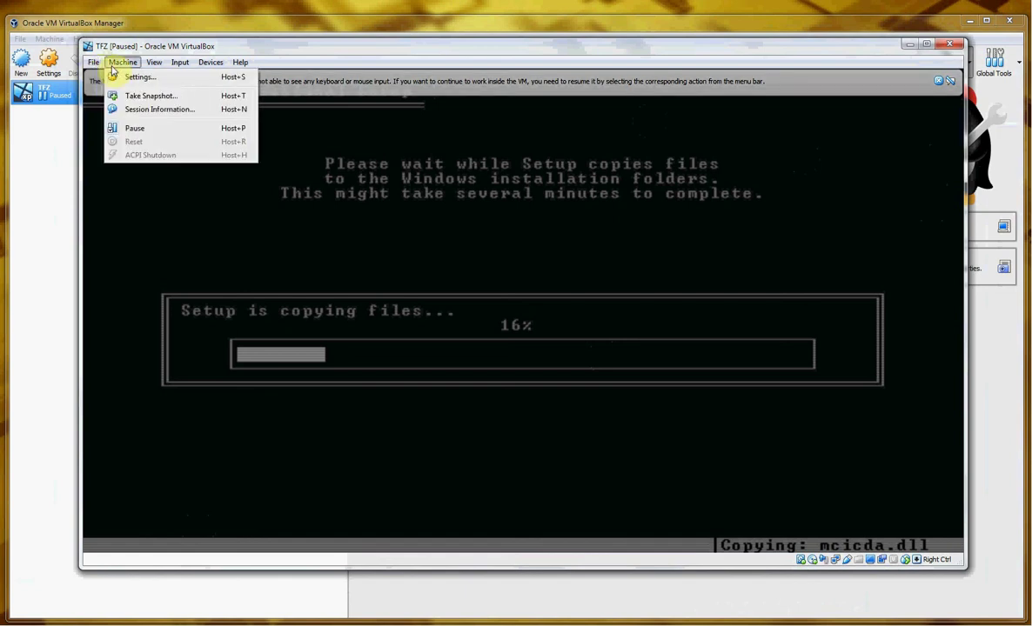
{"action": "left_click", "coordinate": [132, 131]}
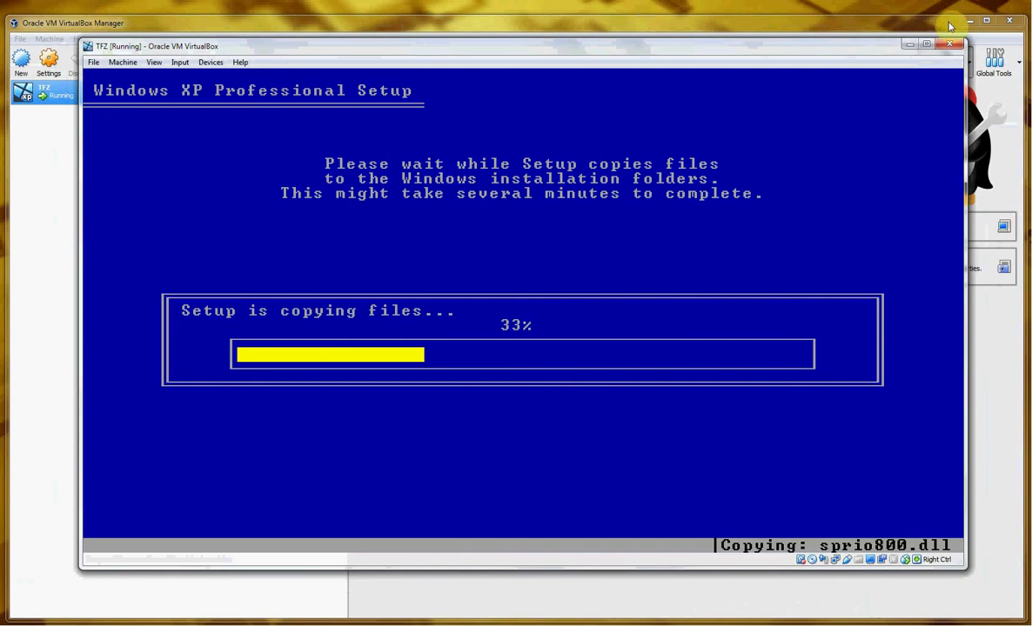
Minimize the TFZ machine's window, restore it, and dismiss the mouse pointer integration notice
{"action": "left_click", "coordinate": [916, 23]}
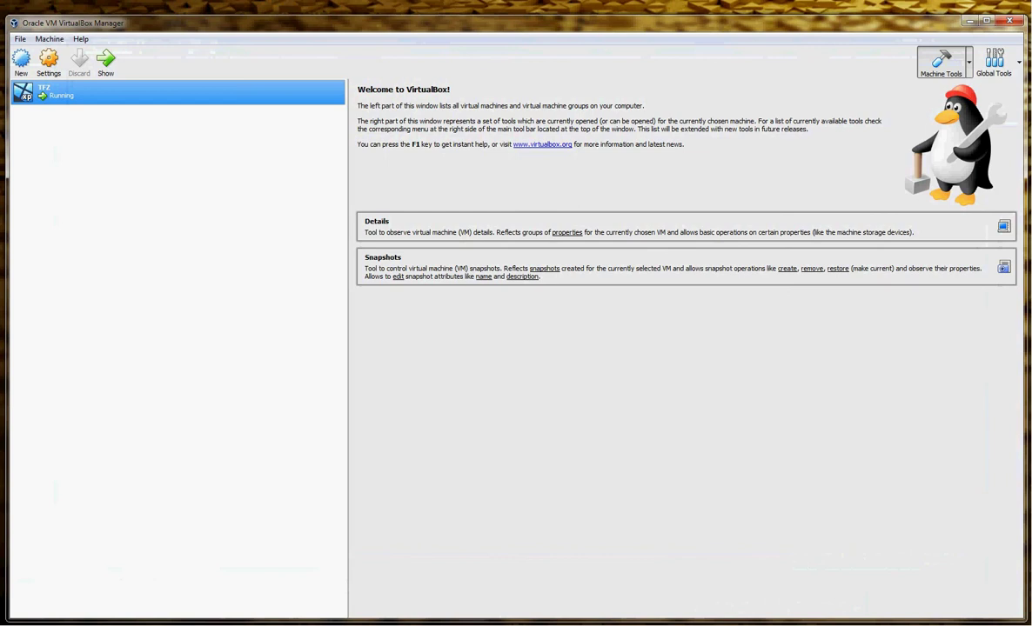
{"action": "left_click", "coordinate": [203, 594]}
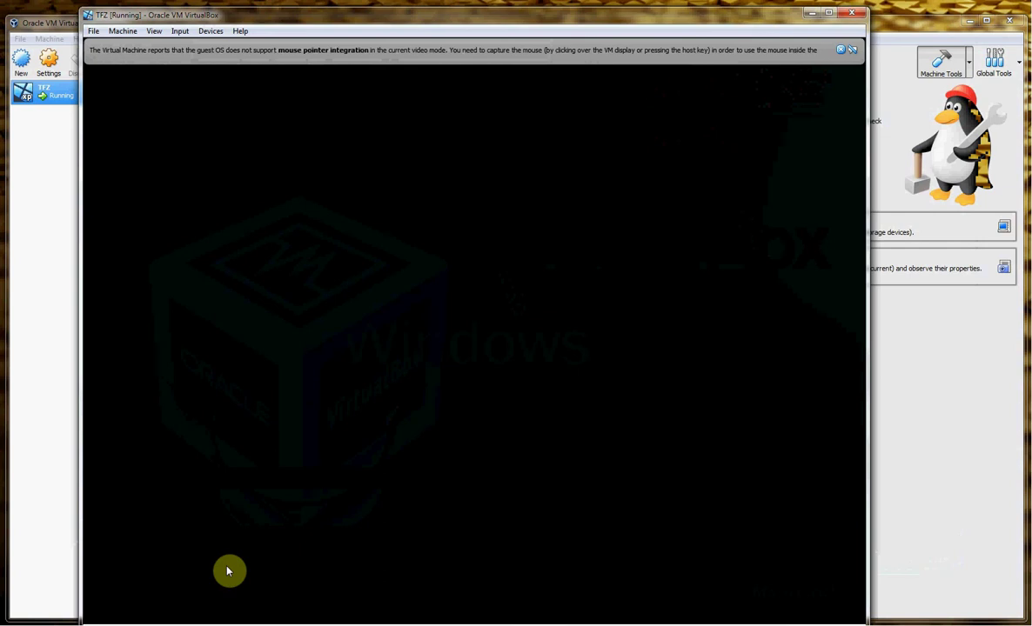
{"action": "left_click", "coordinate": [840, 51]}
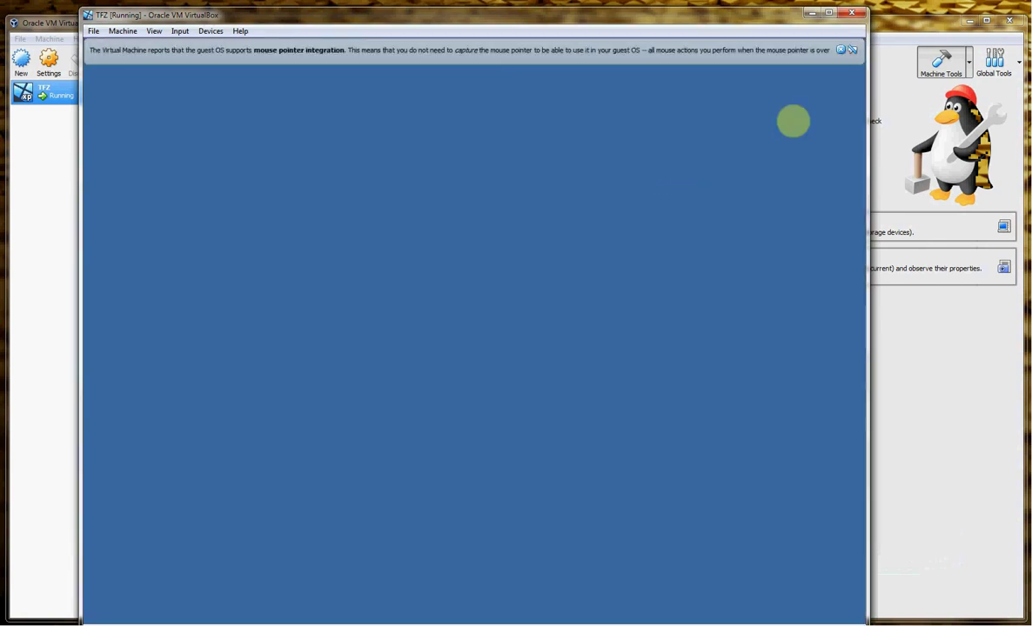
Dismiss the mouse pointer integration notice and accept the default regional and language options in Windows XP setup
{"action": "left_click", "coordinate": [846, 50]}
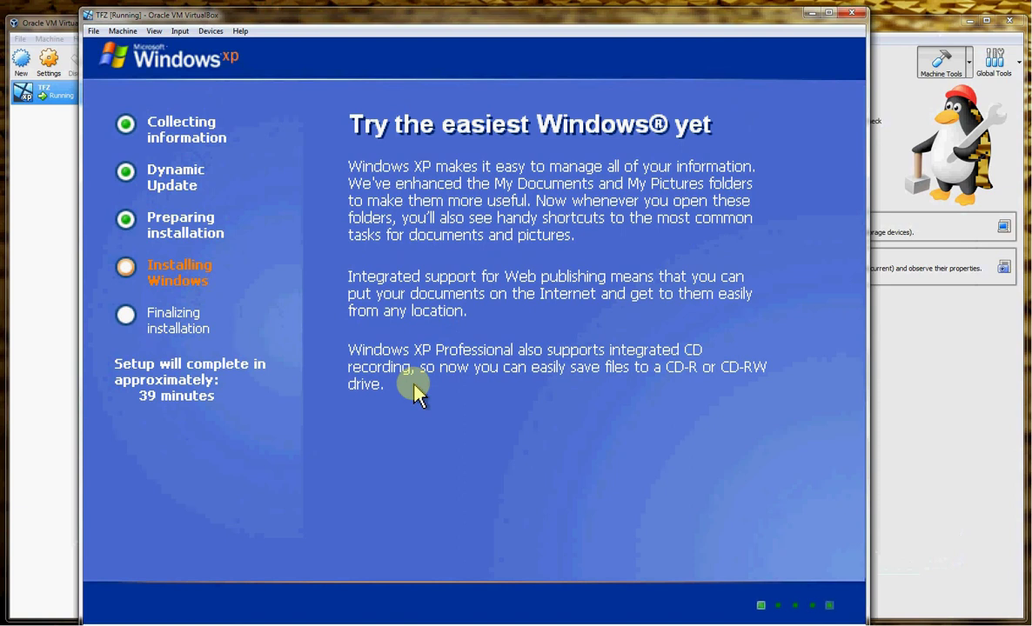
{"action": "left_click", "coordinate": [932, 29]}
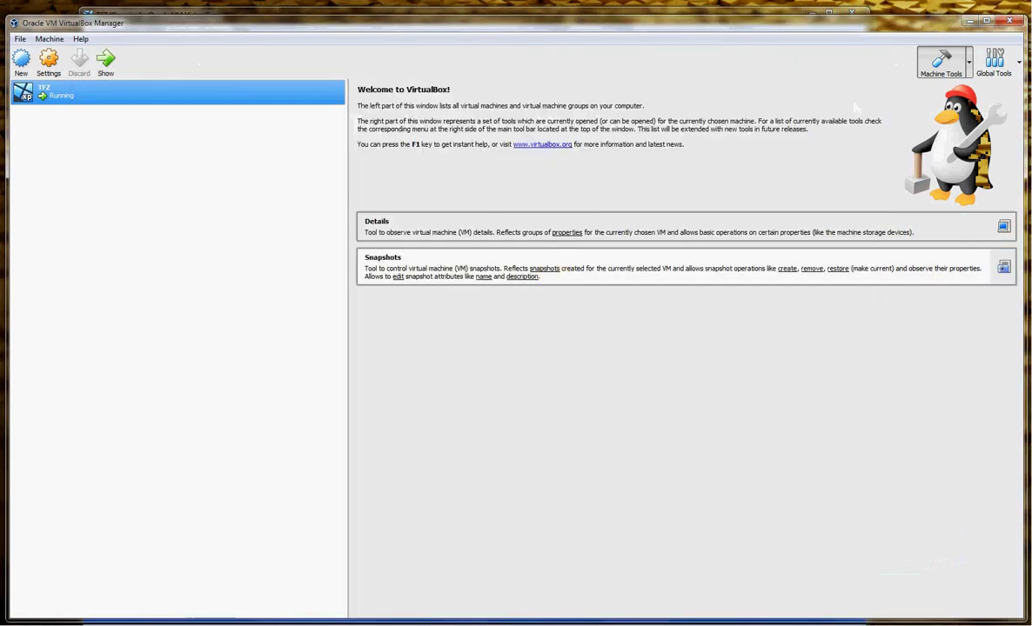
{"action": "left_click", "coordinate": [231, 604]}
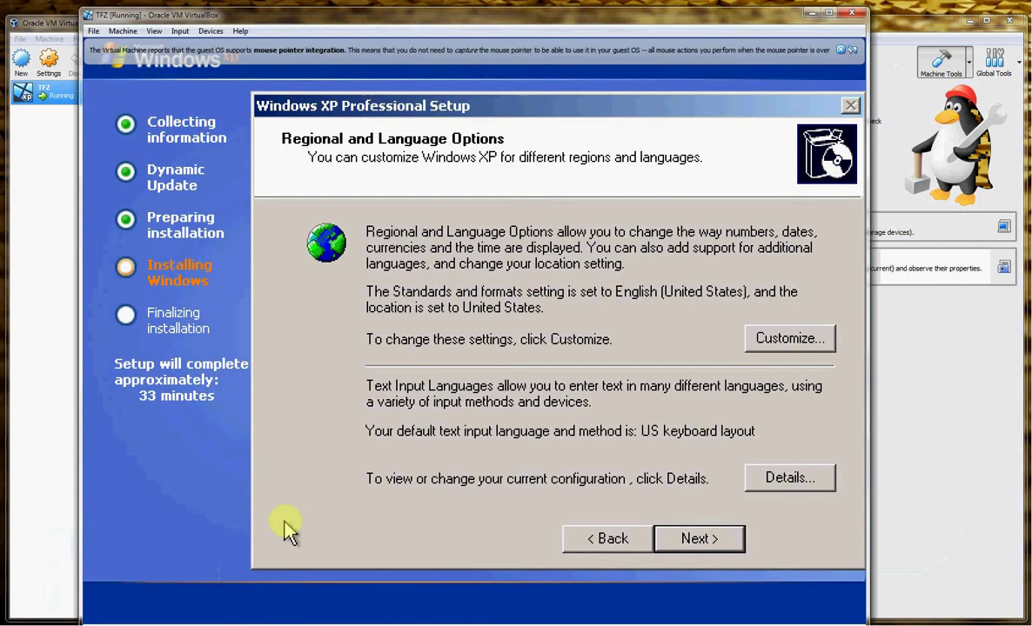
{"action": "left_click", "coordinate": [722, 548]}
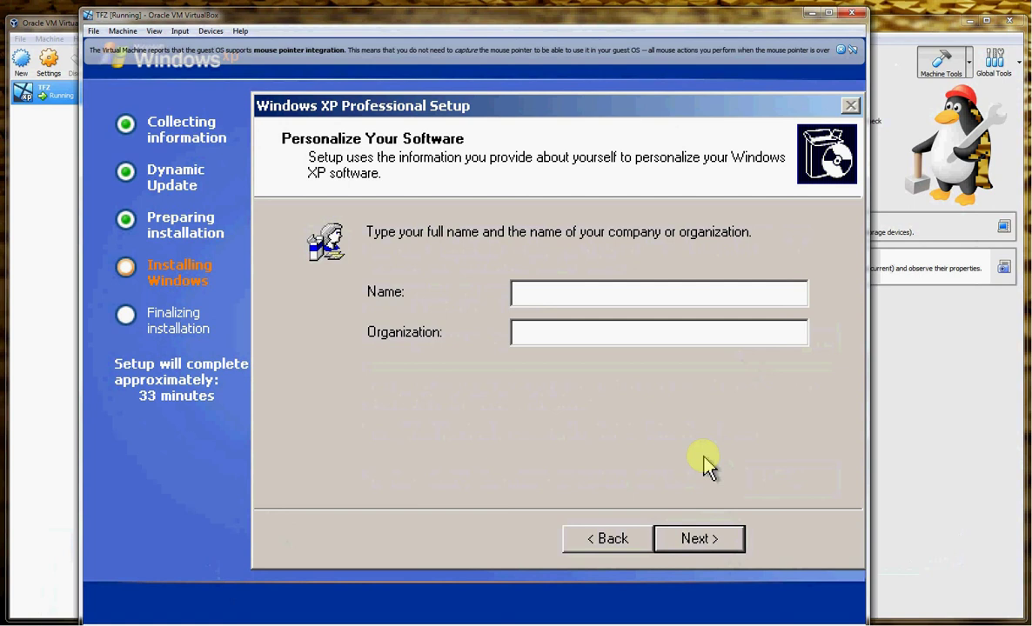
Personalize the Windows XP installation with the name TFZ, leave the organization blank, and continue
{"action": "type", "text": "Z"}
{"action": "type", "text": "T"}
{"action": "type", "text": "FZ"}
{"action": "left_click", "coordinate": [712, 547]}
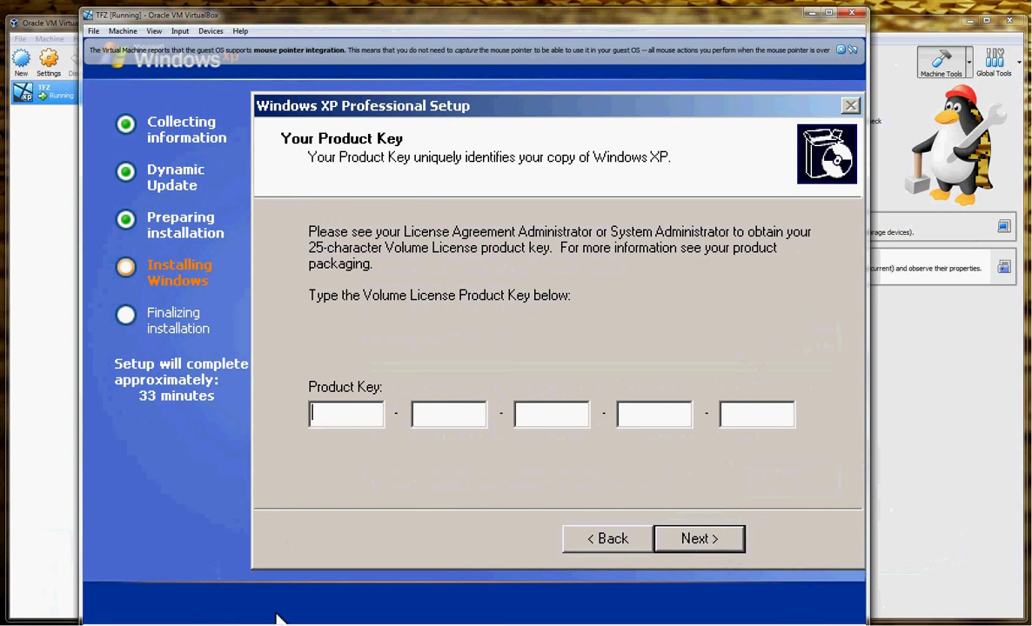
Switch to the Lesson Two - Software.ppt presentation in WPS and look up the Windows XP serial on its slide
{"action": "left_click", "coordinate": [185, 594]}
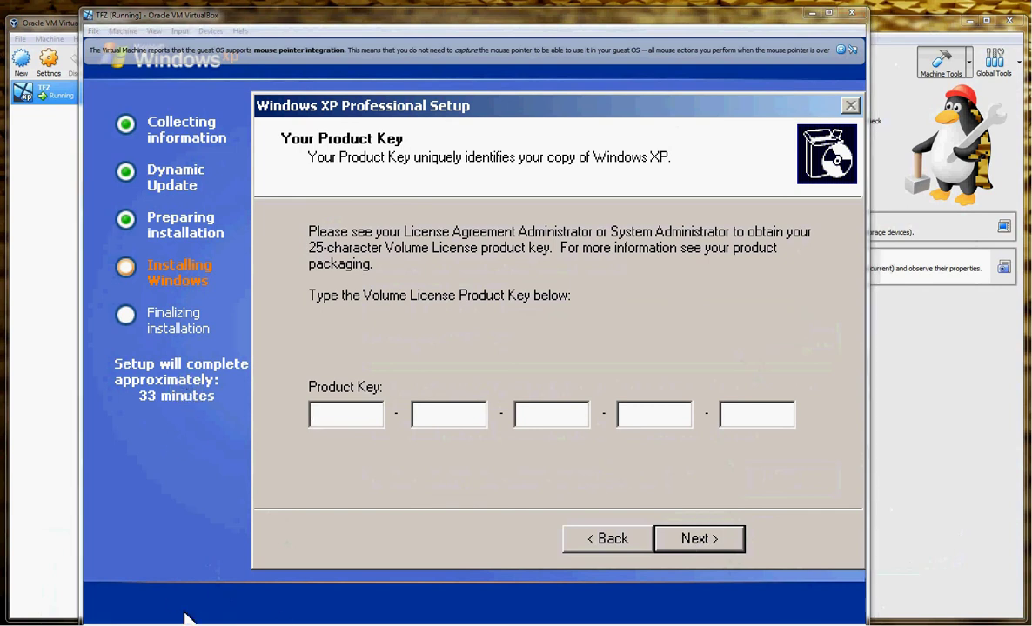
{"action": "left_click", "coordinate": [178, 569]}
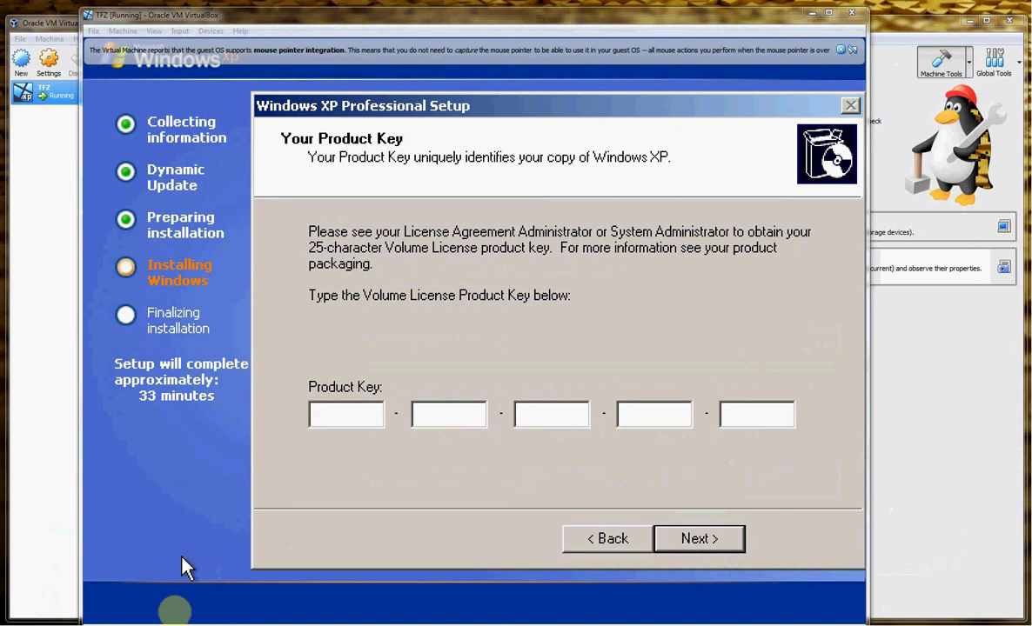
{"action": "mouse_move", "coordinate": [103, 625]}
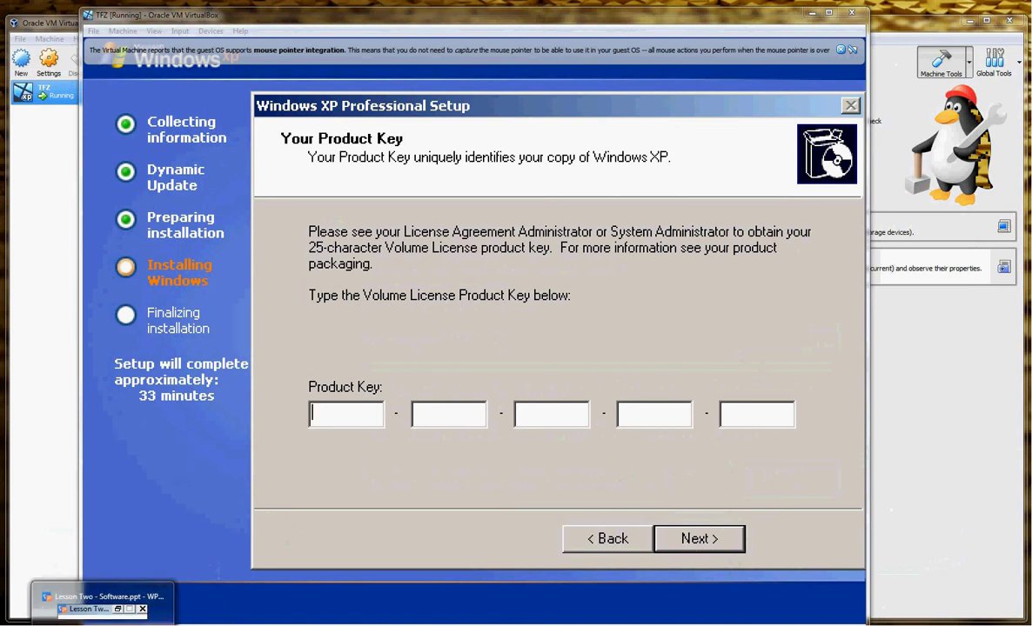
{"action": "mouse_move", "coordinate": [149, 594]}
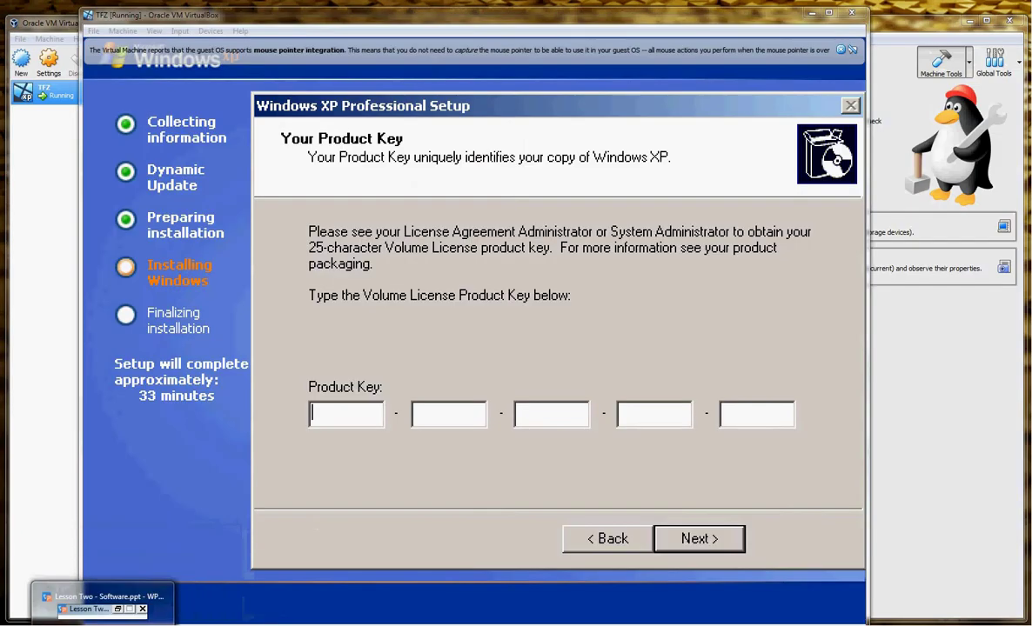
{"action": "left_click", "coordinate": [149, 595]}
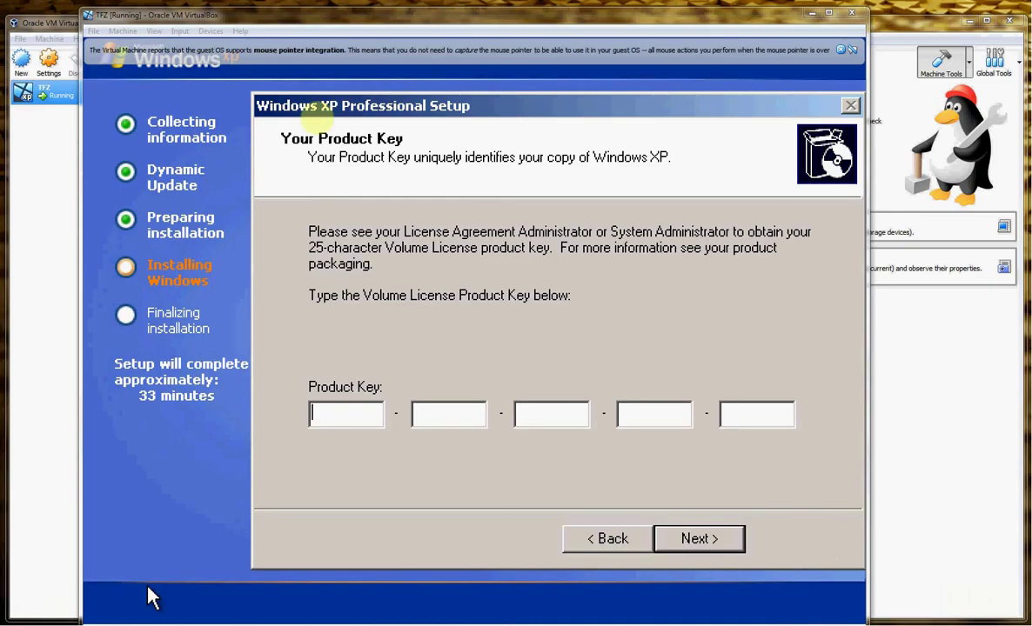
{"action": "double_click", "coordinate": [348, 15]}
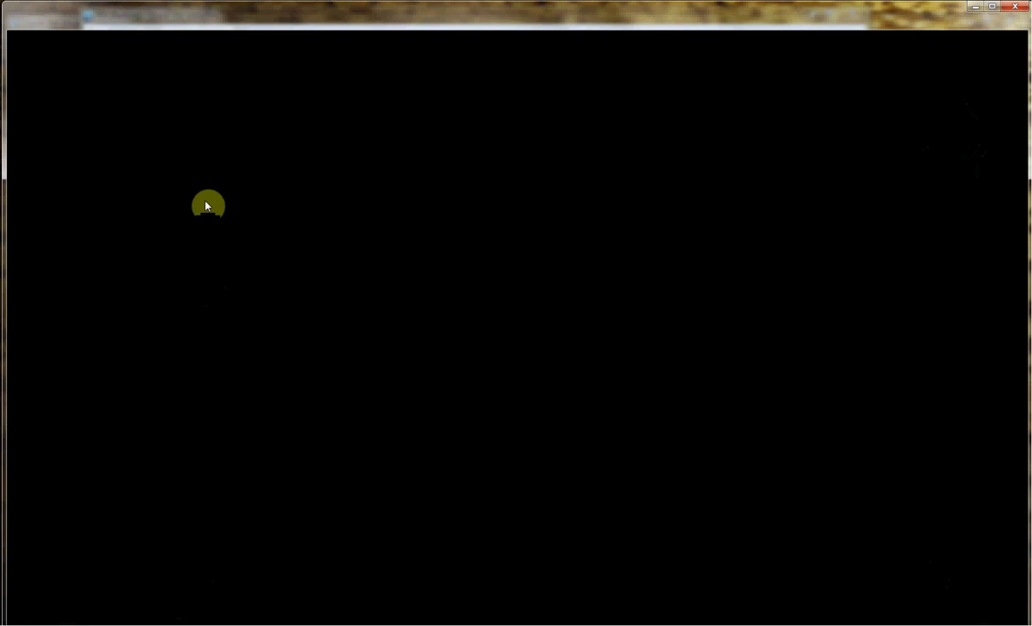
{"action": "mouse_move", "coordinate": [174, 623]}
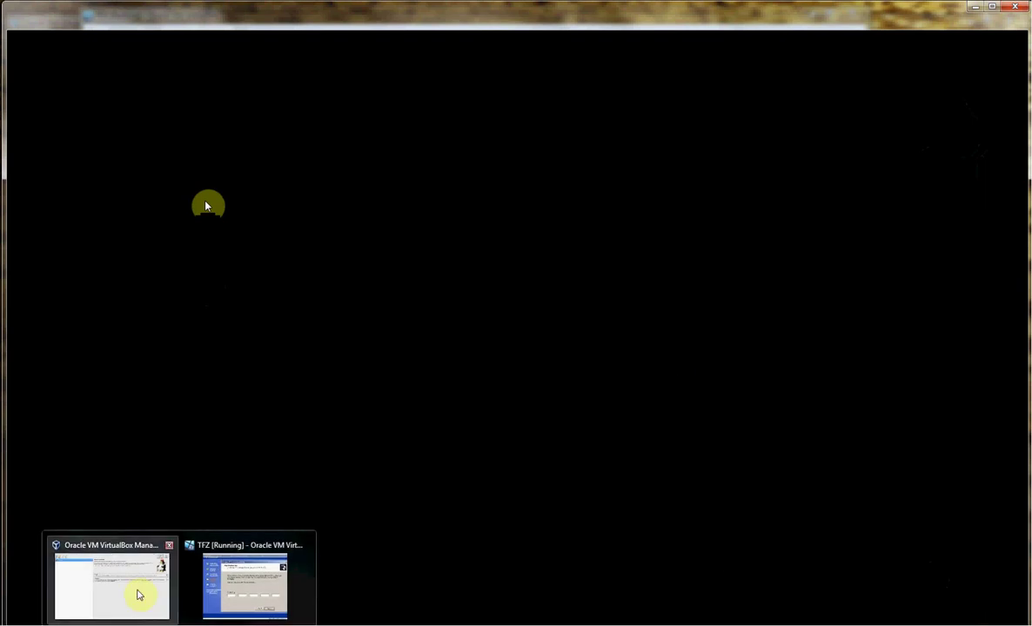
{"action": "mouse_move", "coordinate": [137, 595]}
{"action": "left_click", "coordinate": [246, 585]}
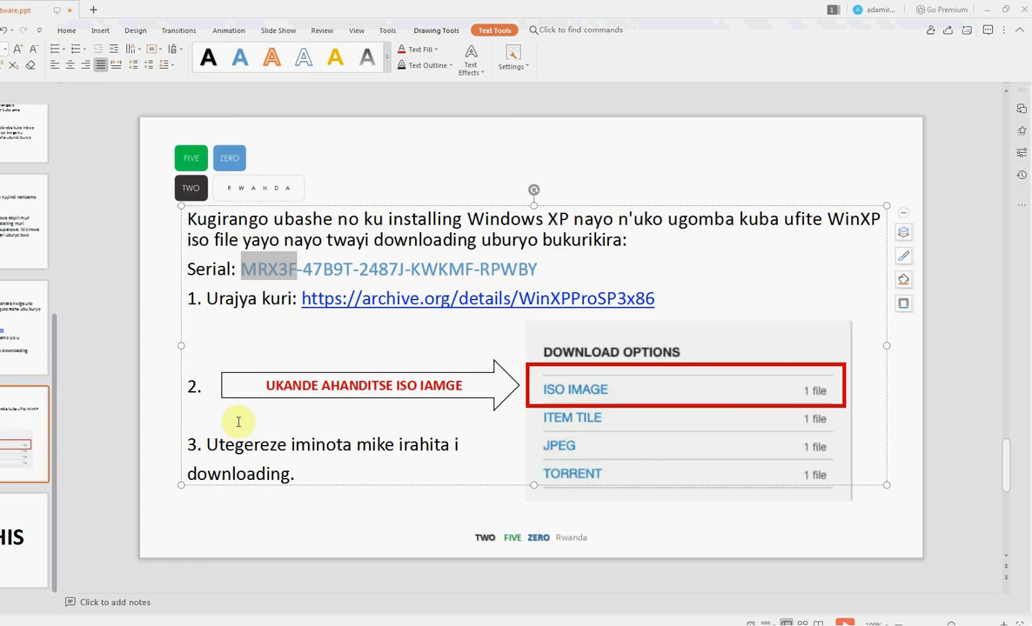
{"action": "left_click", "coordinate": [244, 271]}
{"action": "left_click_drag", "start_coordinate": [243, 271], "coordinate": [540, 273]}
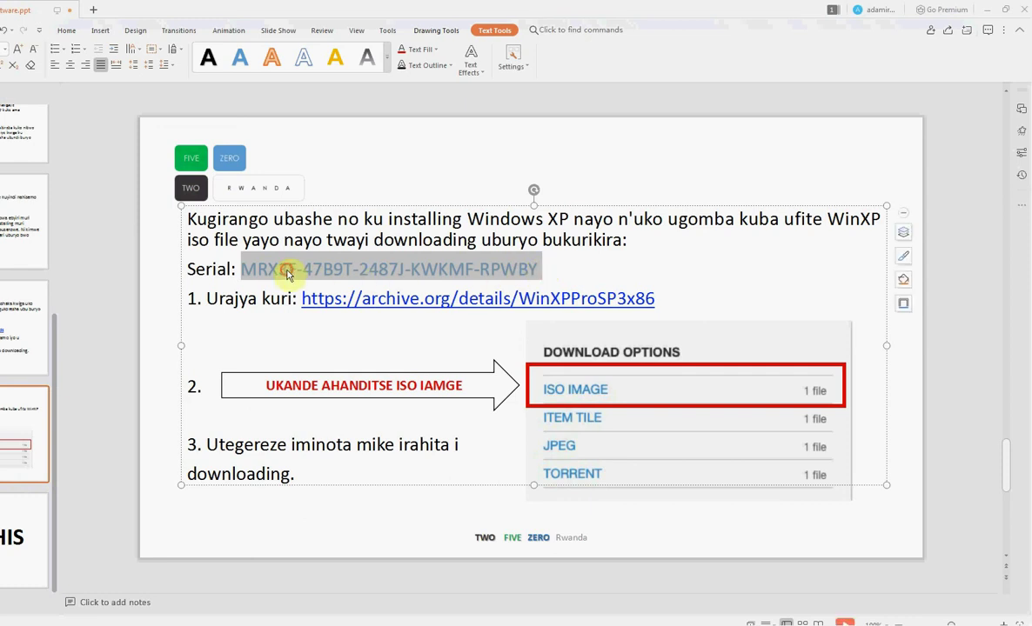
{"action": "left_click", "coordinate": [243, 270]}
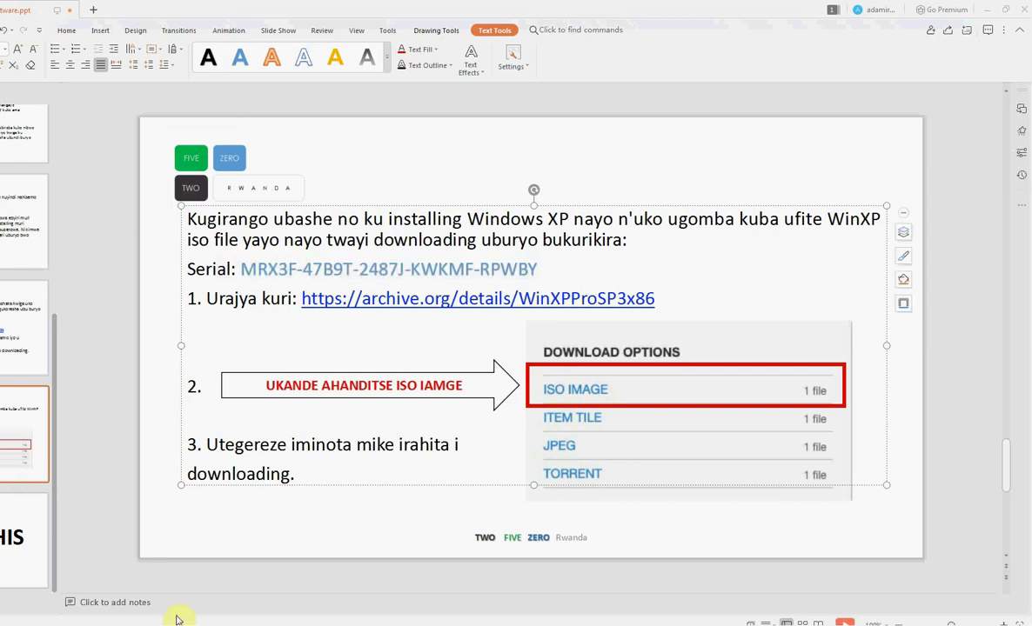
Fill in the volume license product key in the TFZ machine's setup, compare it with the slide, and submit it
{"action": "mouse_move", "coordinate": [180, 616]}
{"action": "left_click", "coordinate": [180, 569]}
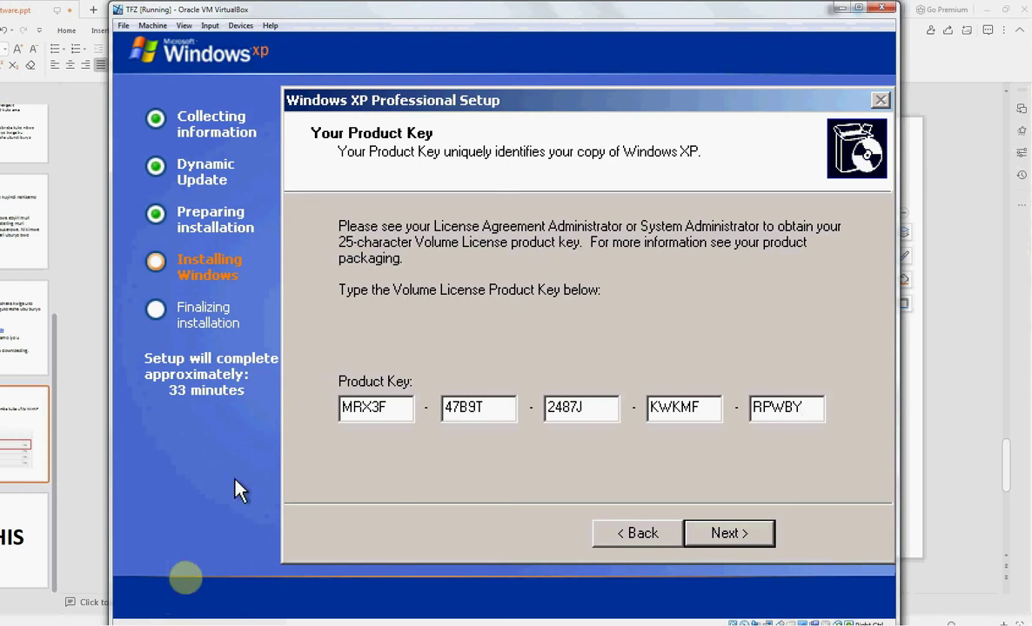
{"action": "left_click", "coordinate": [225, 619]}
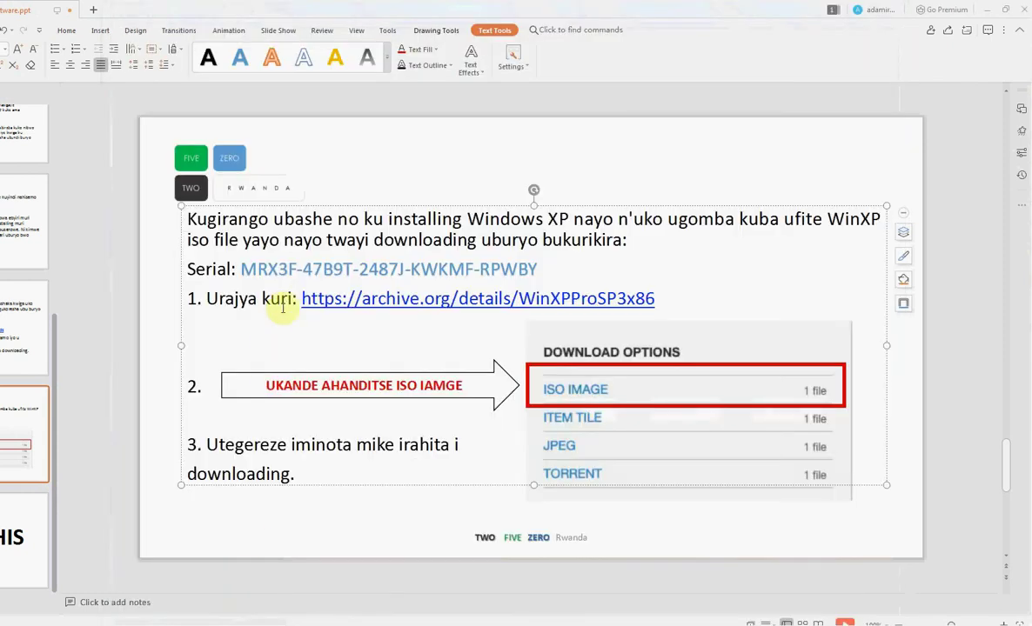
{"action": "left_click_drag", "start_coordinate": [298, 268], "coordinate": [235, 268]}
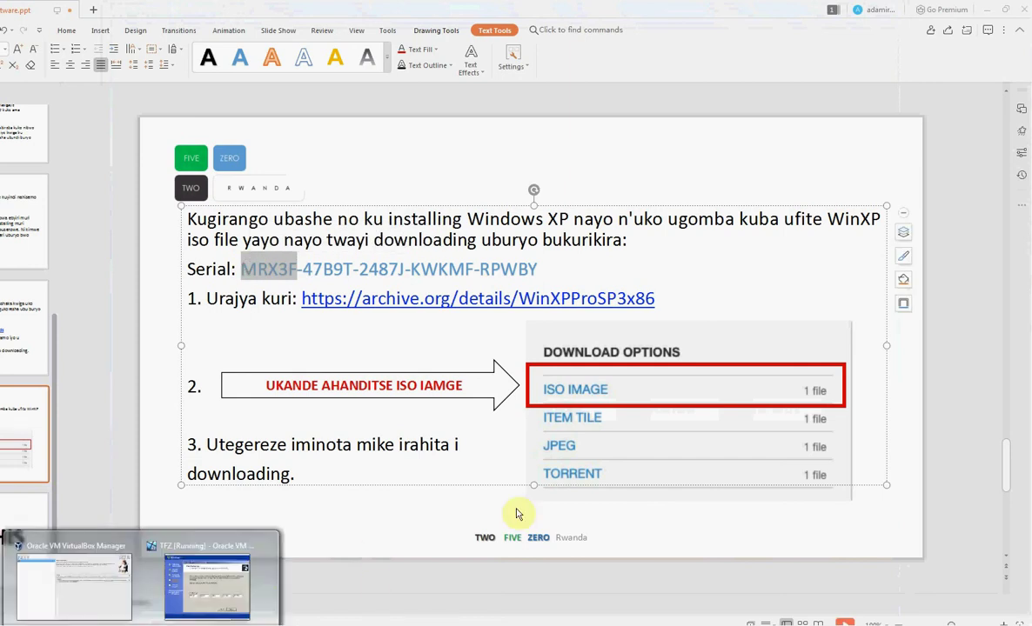
{"action": "left_click", "coordinate": [202, 535]}
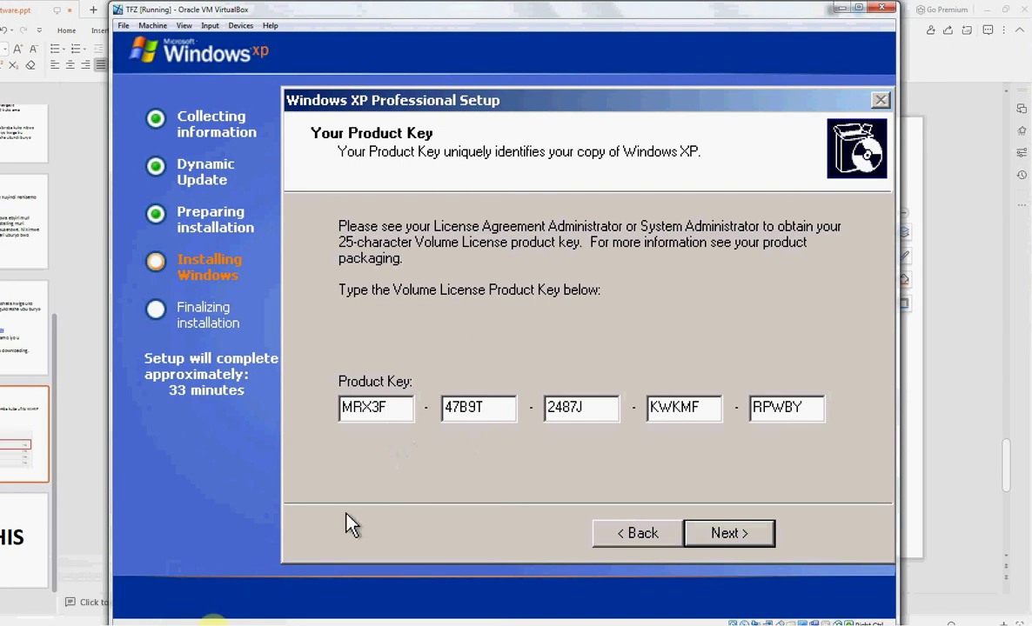
{"action": "left_click", "coordinate": [241, 614]}
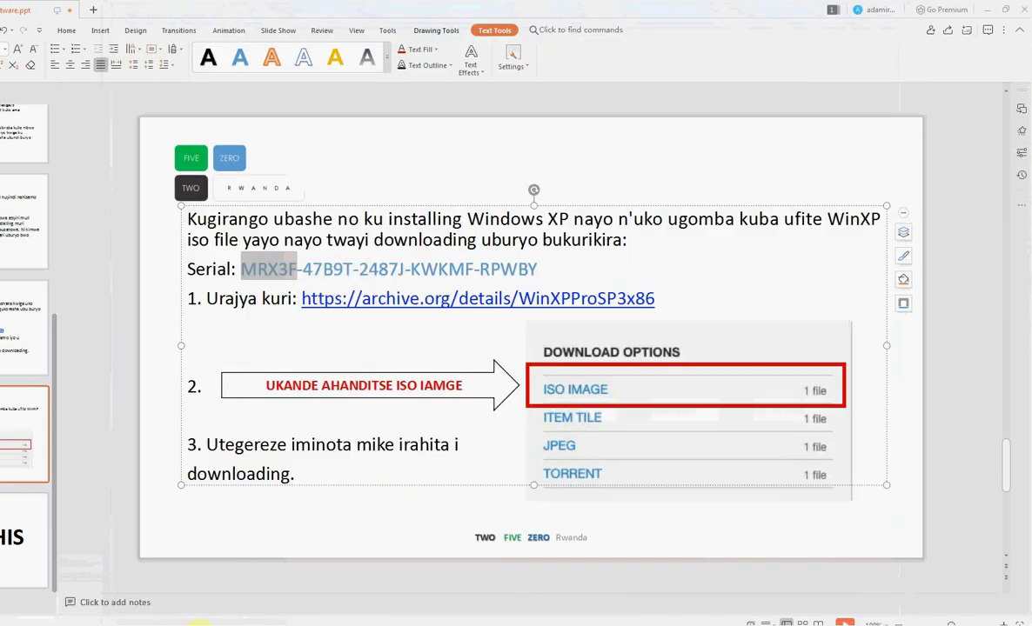
{"action": "left_click", "coordinate": [182, 612]}
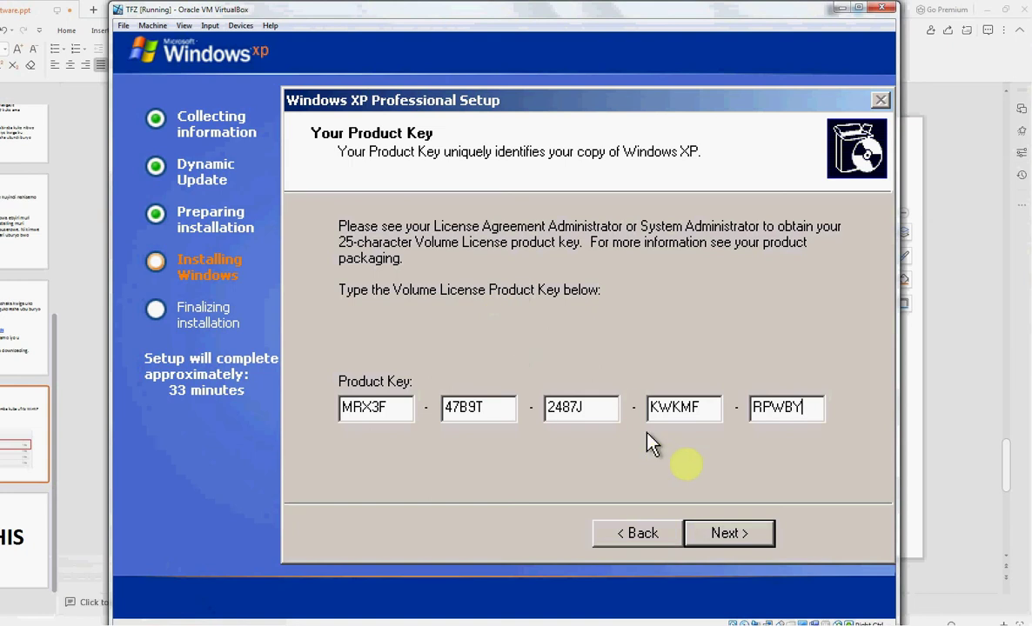
{"action": "left_click", "coordinate": [736, 550]}
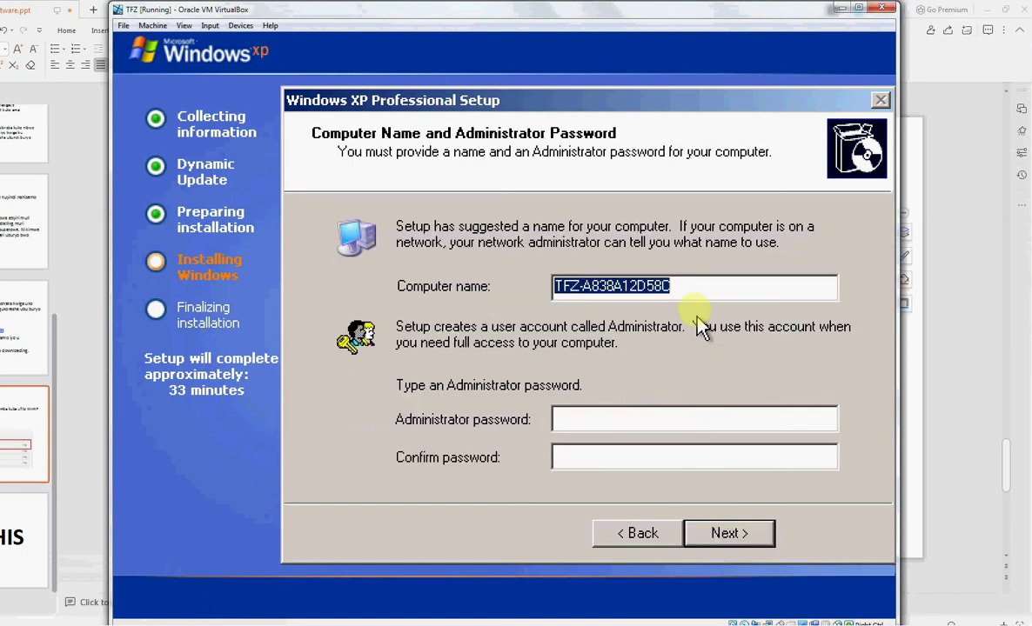
Shorten the computer name to TFZ and accept the default date, time and time zone settings
{"action": "left_click", "coordinate": [686, 288]}
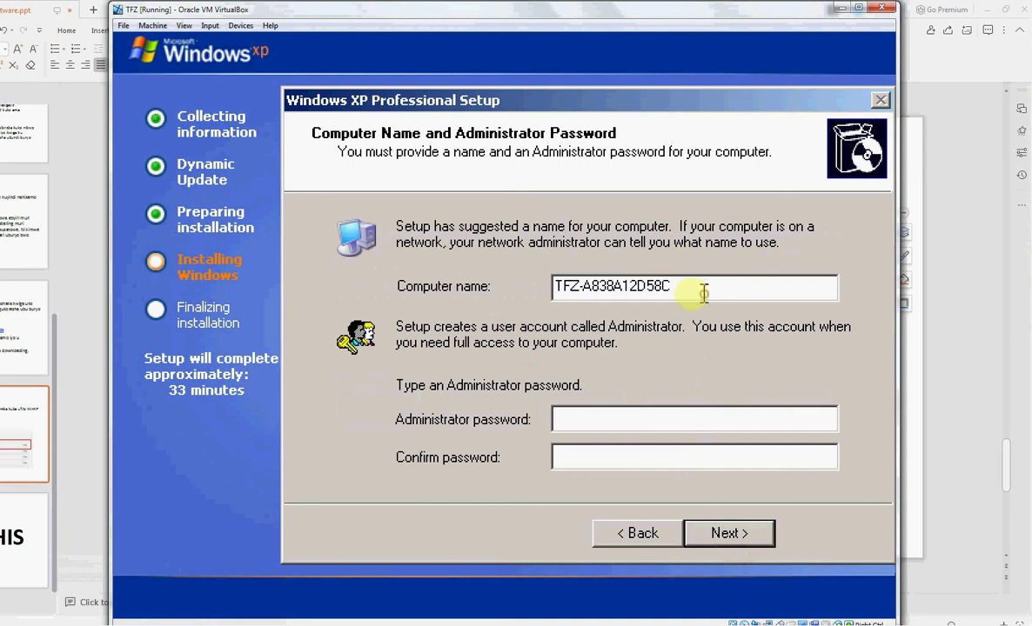
{"action": "left_click_drag", "start_coordinate": [686, 288], "coordinate": [577, 287]}
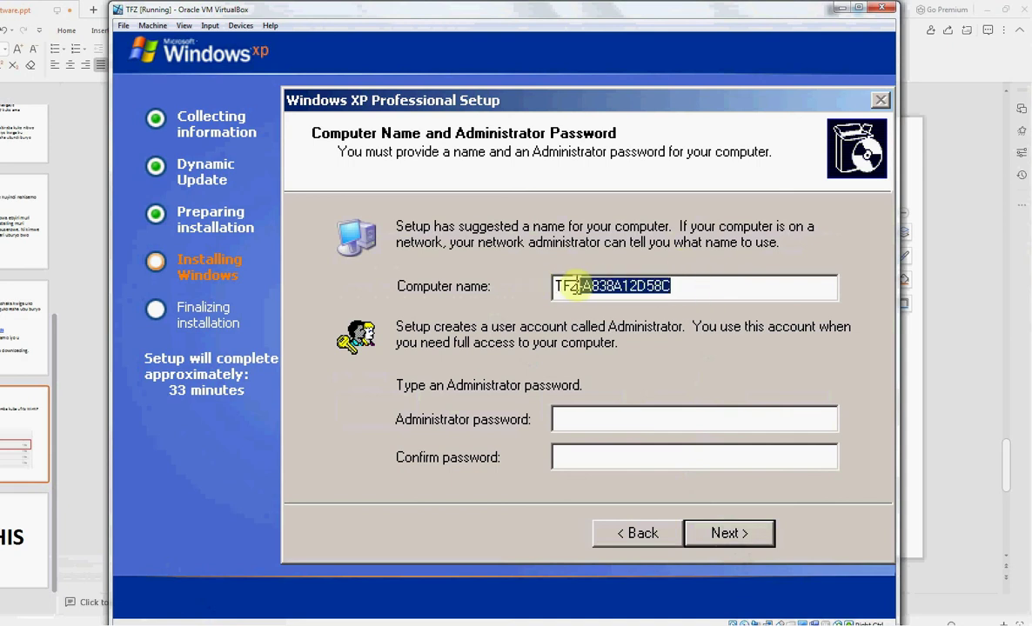
{"action": "key", "text": "BackSpace"}
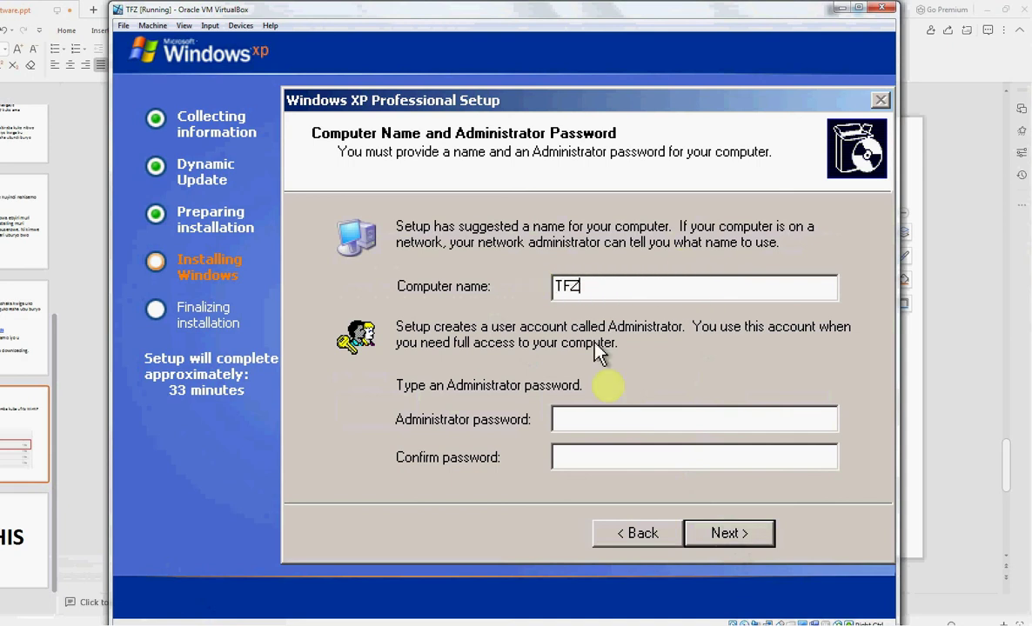
{"action": "left_click", "coordinate": [764, 535]}
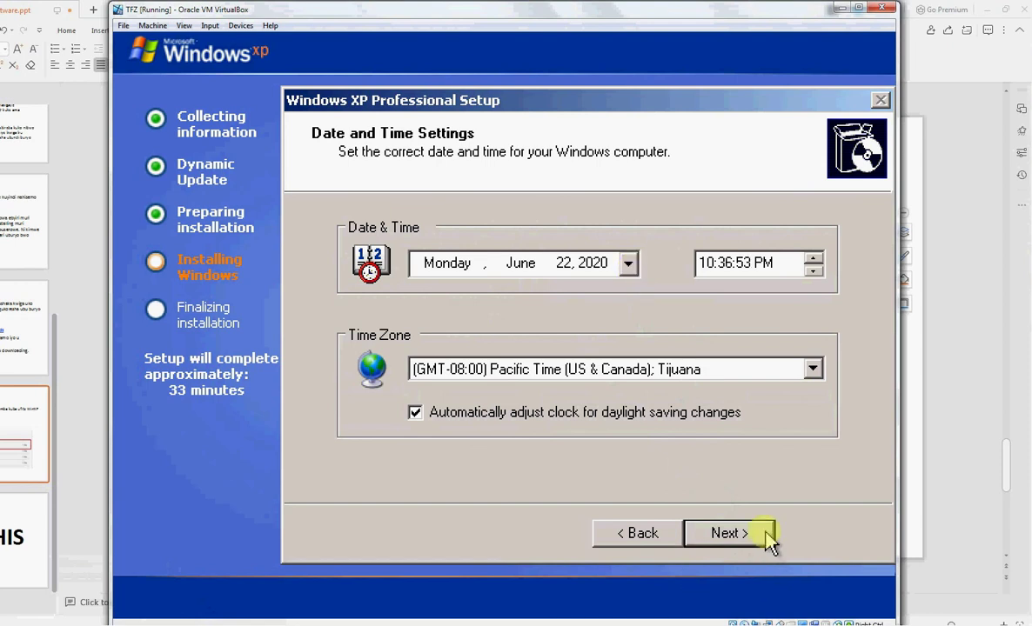
{"action": "left_click", "coordinate": [729, 534]}
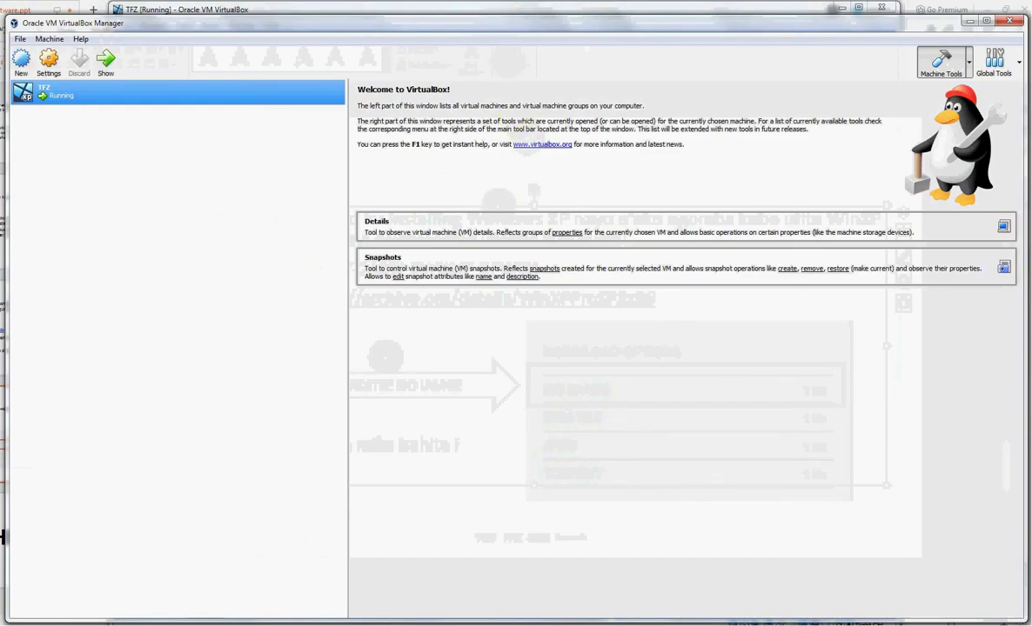
Return to the TFZ machine's window and accept the typical networking settings and the default workgroup or domain choice
{"action": "left_click", "coordinate": [208, 557]}
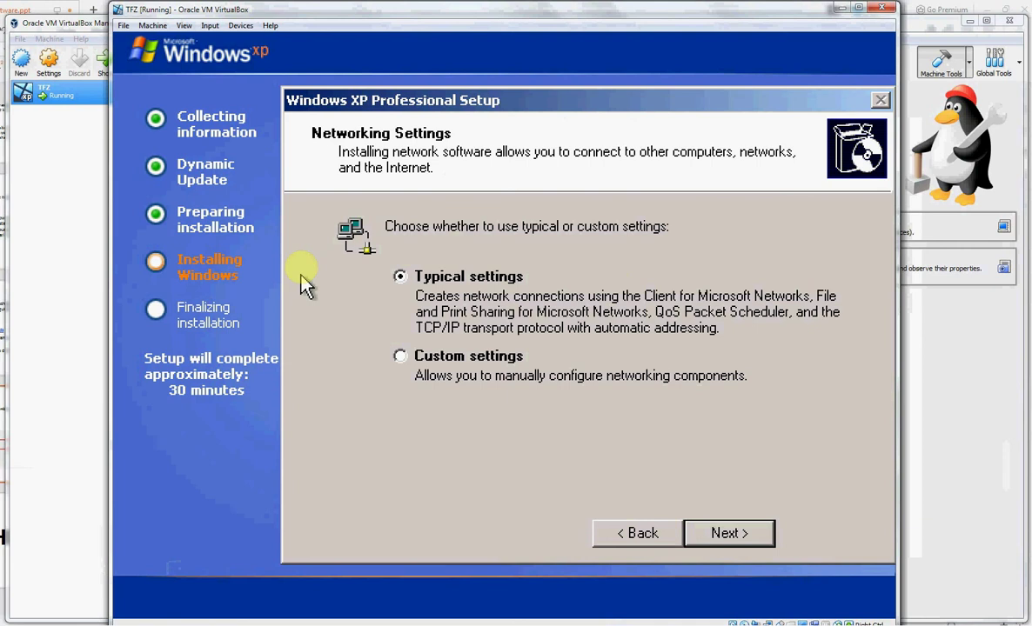
{"action": "left_click", "coordinate": [710, 545]}
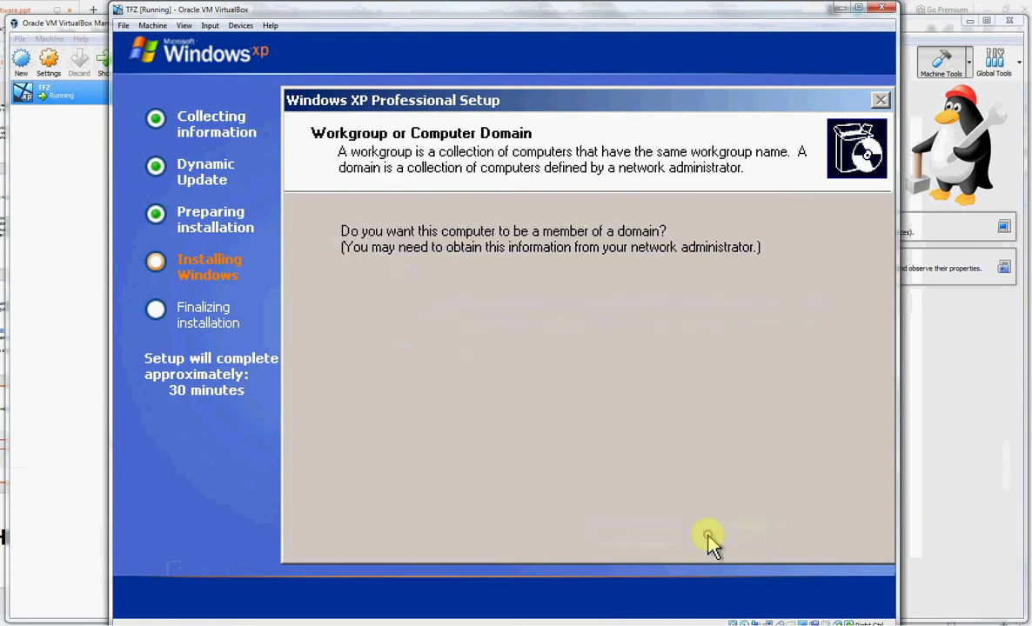
{"action": "left_click", "coordinate": [710, 545]}
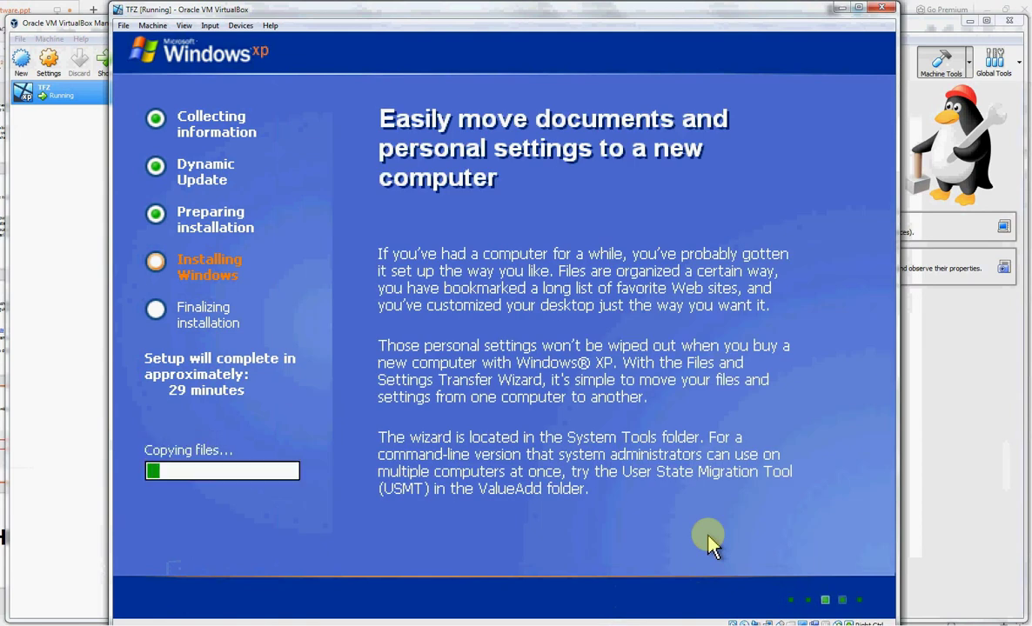
Bring the TFZ machine's window back to the front and pause the machine during the Windows XP boot screen
{"action": "left_click", "coordinate": [1006, 402]}
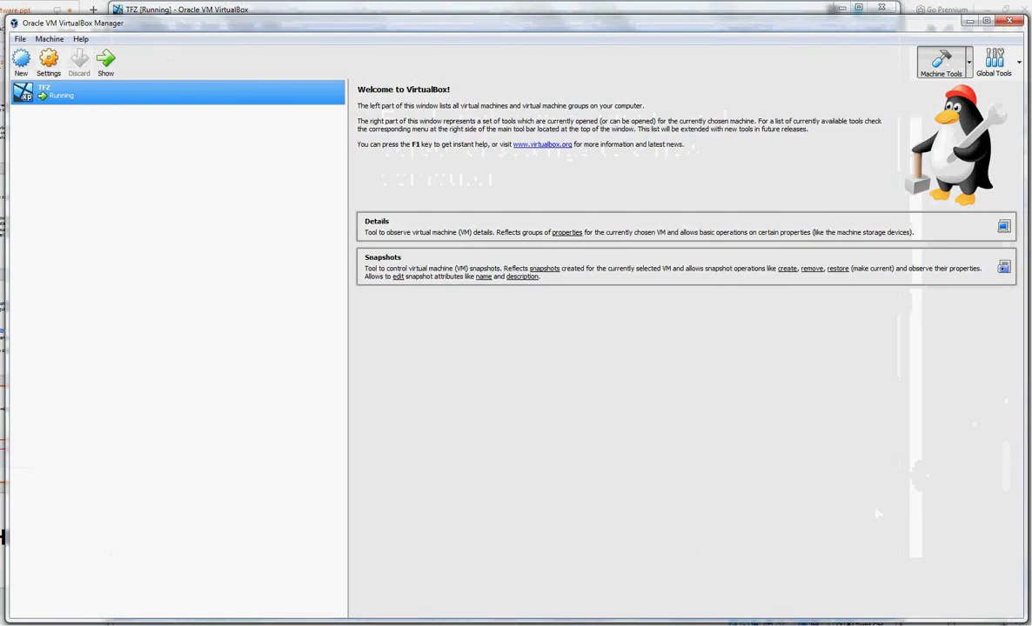
{"action": "left_click", "coordinate": [173, 618]}
{"action": "left_click", "coordinate": [228, 600]}
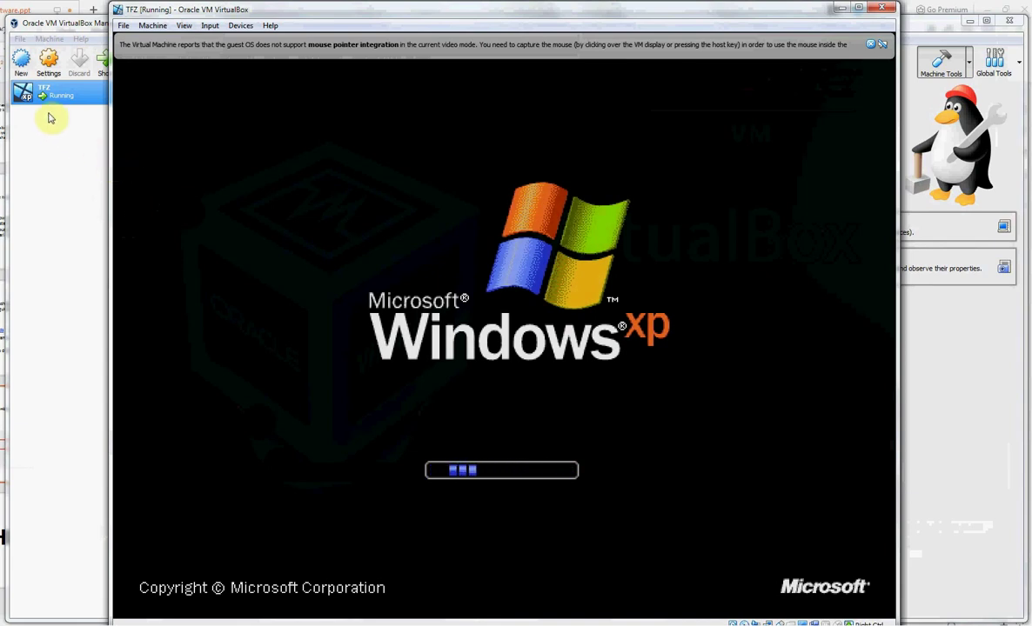
{"action": "key", "text": "ctrl+p"}
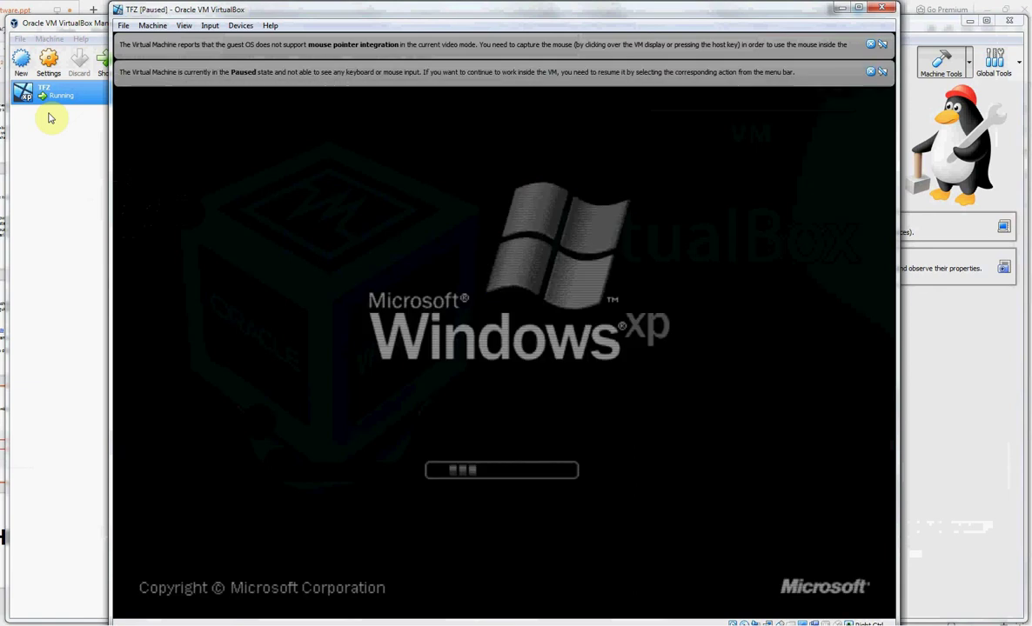
{"action": "left_click", "coordinate": [914, 441]}
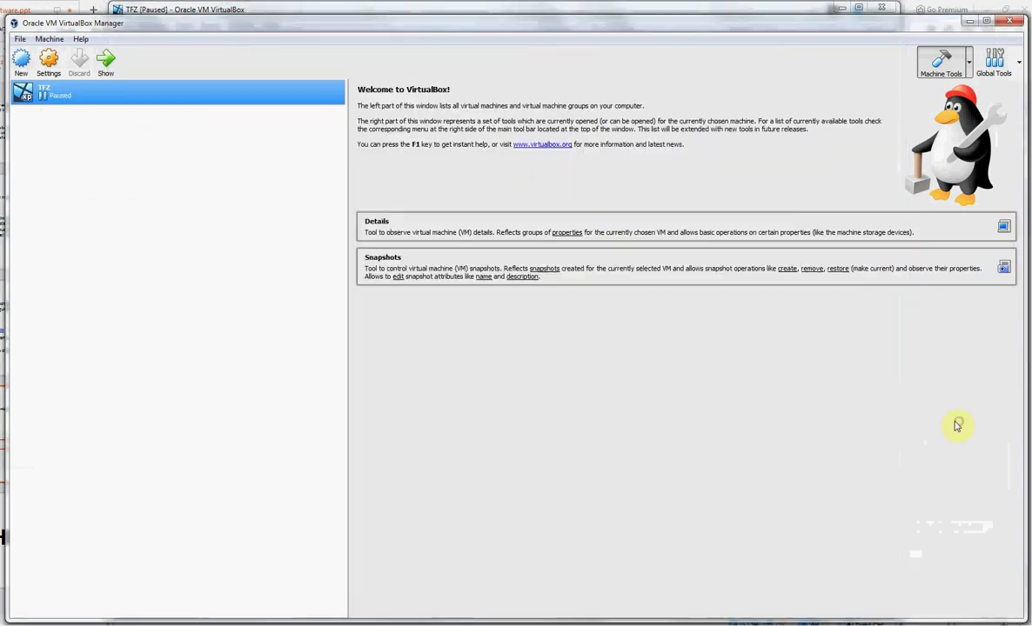
{"action": "key", "text": "alt+Tab"}
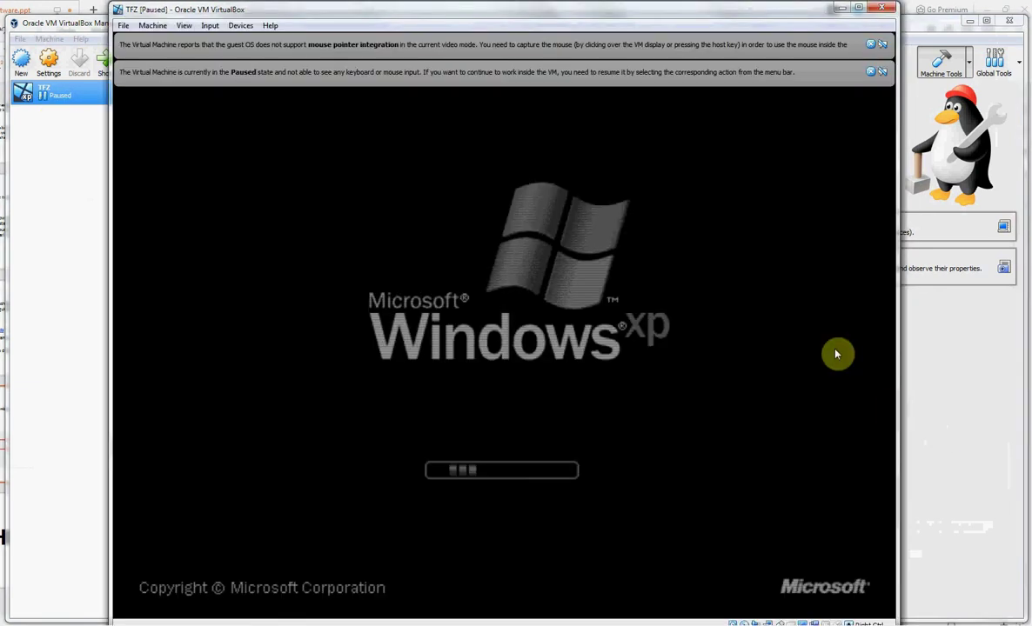
Resume the paused TFZ machine, bring its window back to the front, and accept the automatic screen resolution adjustment
{"action": "left_click", "coordinate": [978, 403]}
{"action": "key", "text": "ctrl+p"}
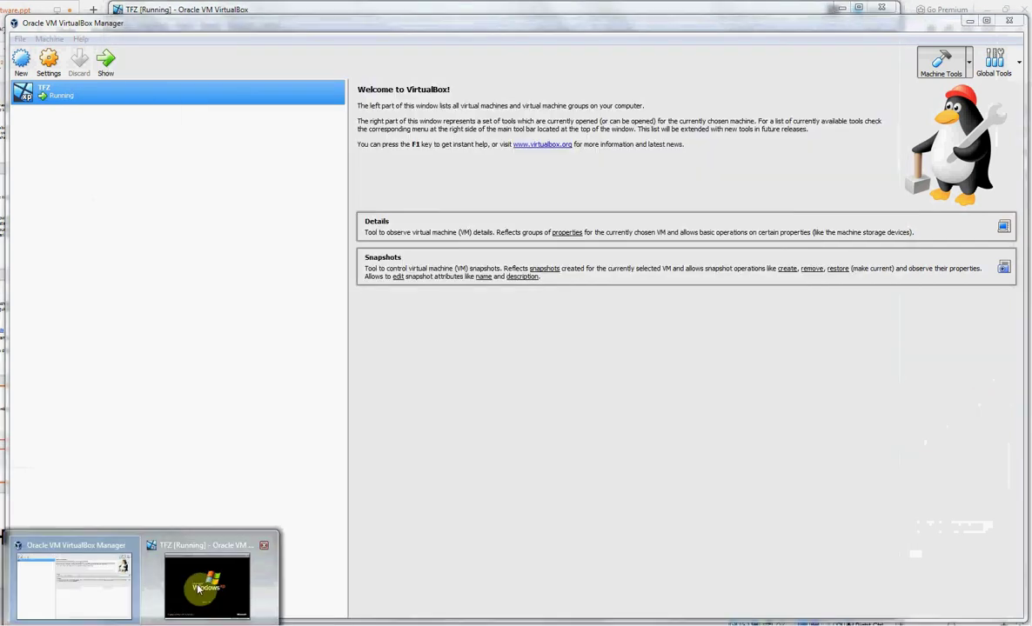
{"action": "left_click", "coordinate": [209, 570]}
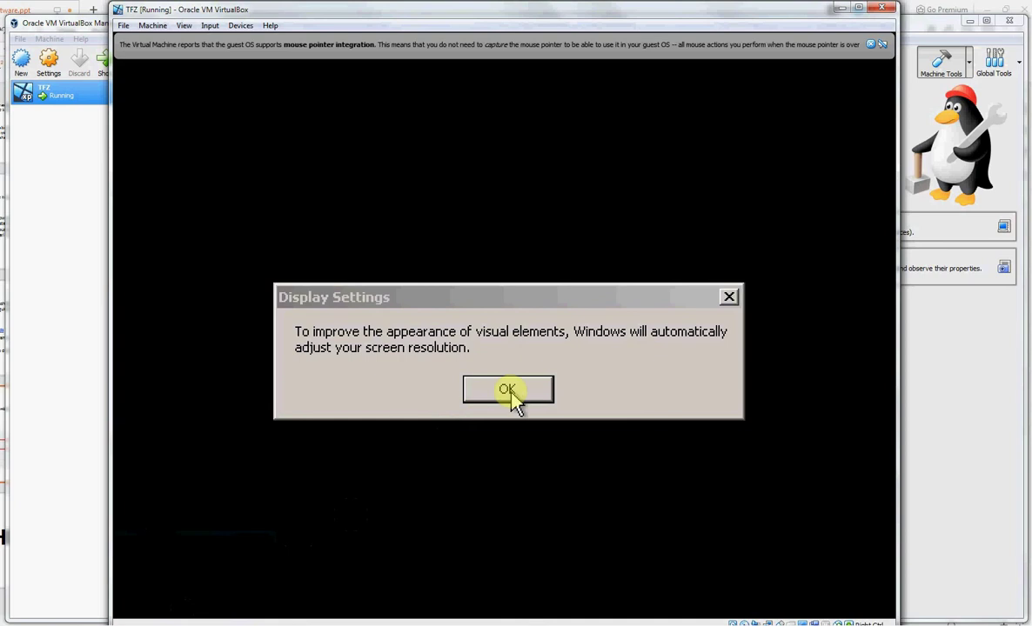
{"action": "left_click", "coordinate": [509, 391]}
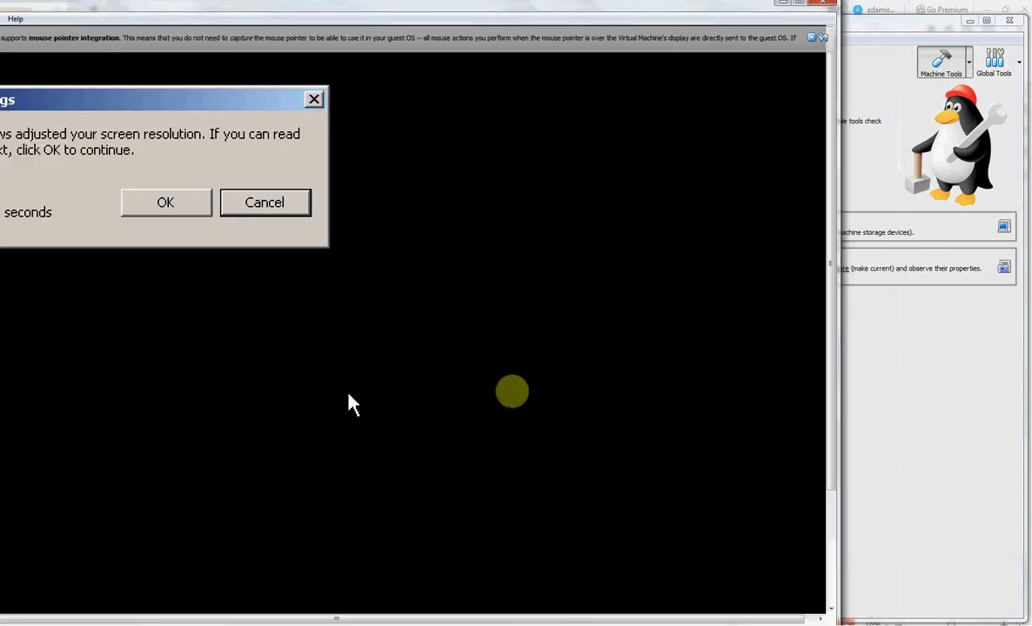
{"action": "left_click", "coordinate": [165, 209]}
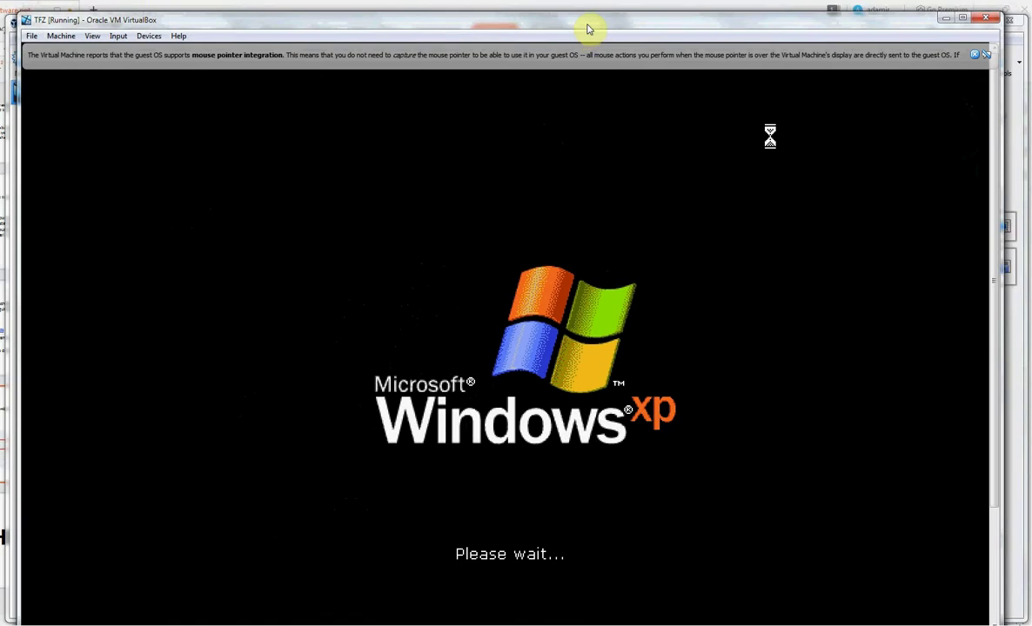
Dismiss the mouse pointer integration notice, reposition the TFZ machine's window, and continue past the Windows XP welcome page
{"action": "left_click_drag", "start_coordinate": [587, 29], "coordinate": [587, 23]}
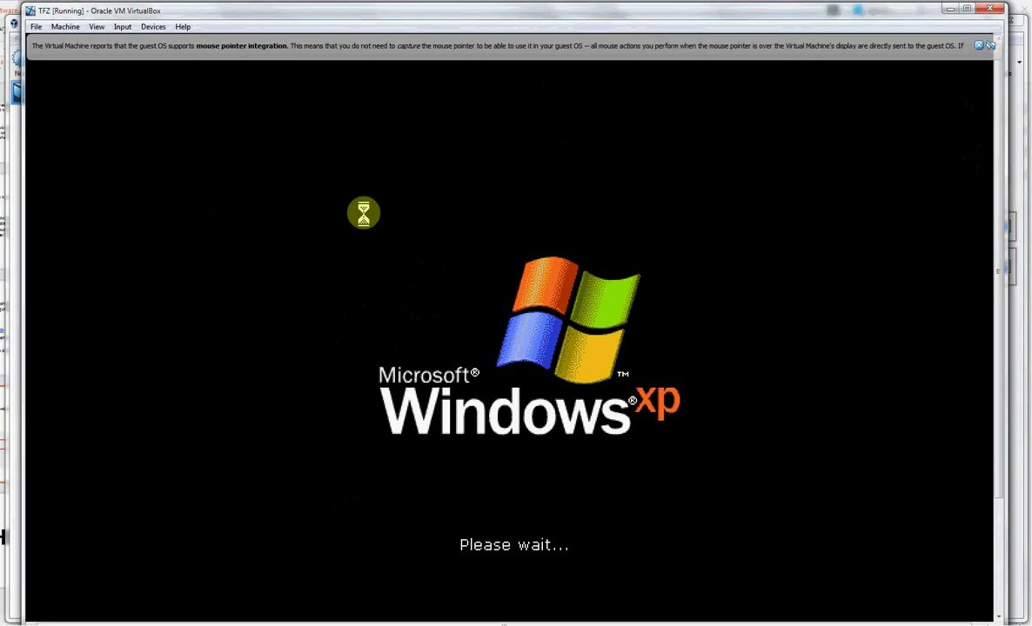
{"action": "left_click", "coordinate": [979, 46]}
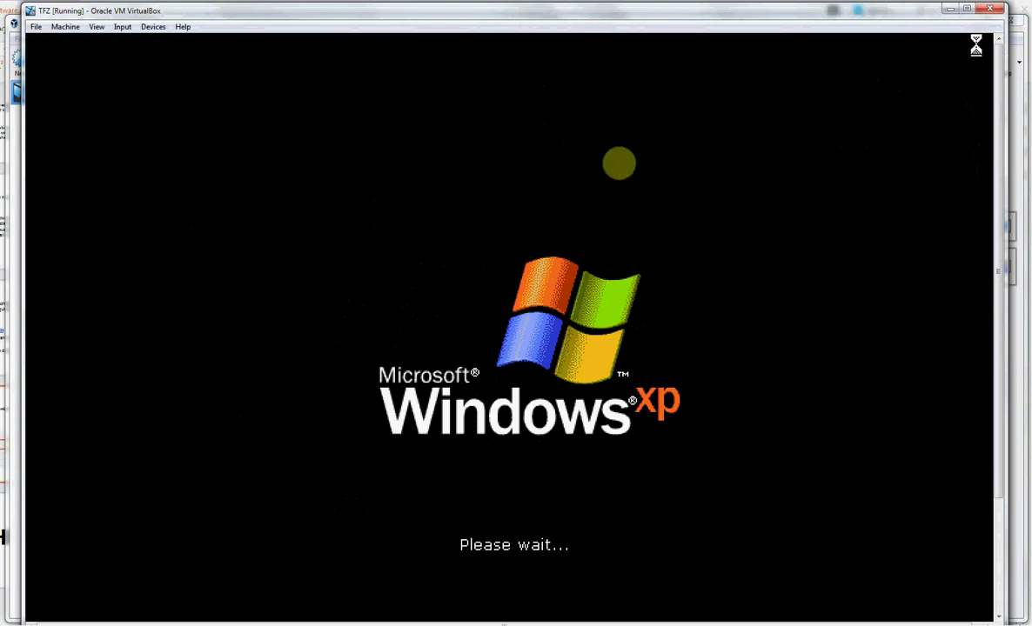
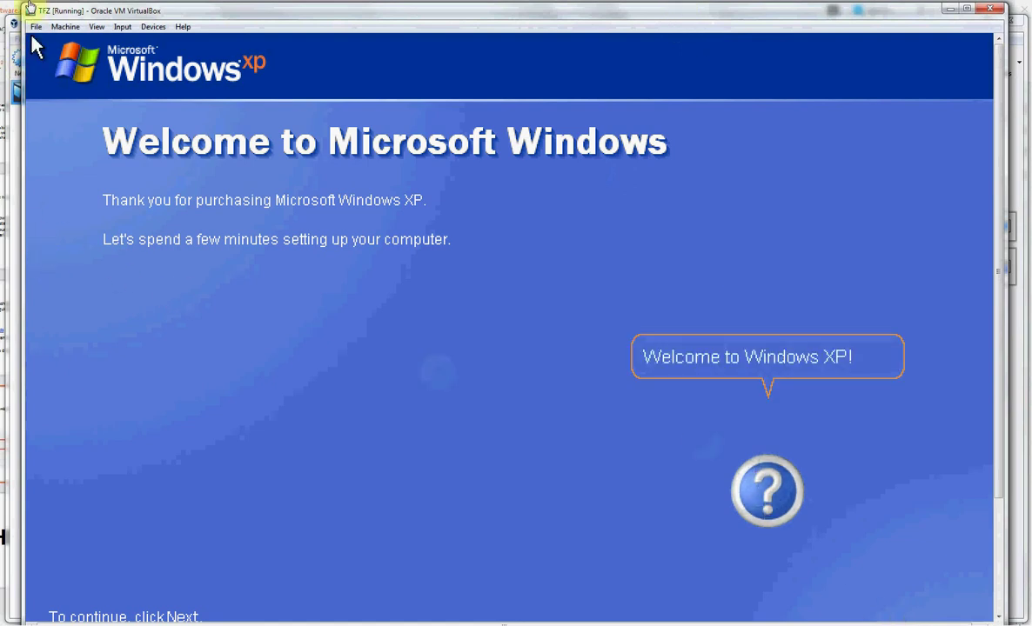
{"action": "left_click_drag", "start_coordinate": [31, 7], "coordinate": [72, 70]}
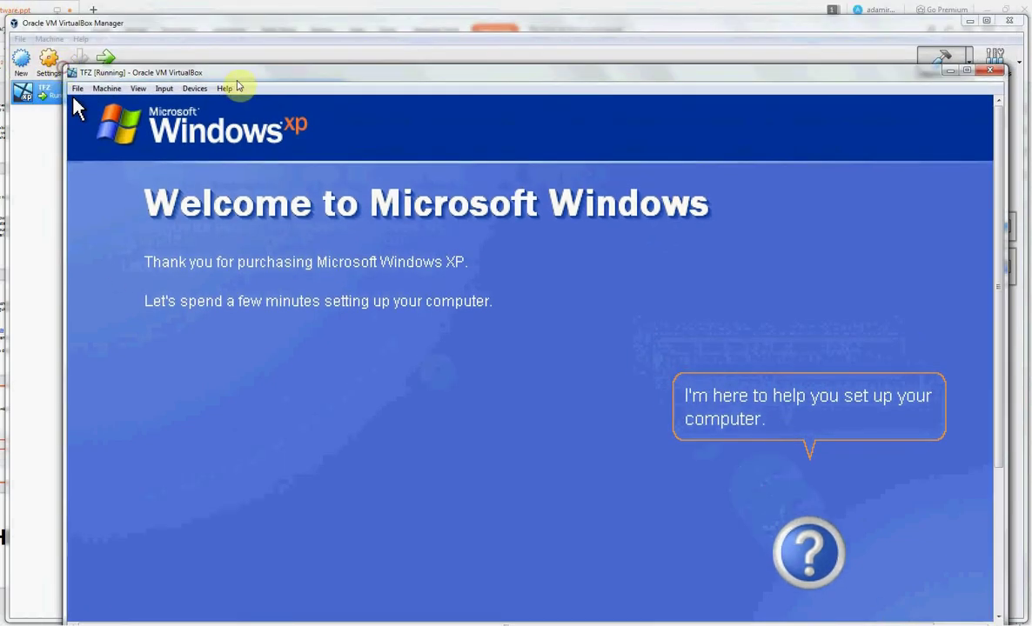
{"action": "left_click_drag", "start_coordinate": [231, 75], "coordinate": [204, 0]}
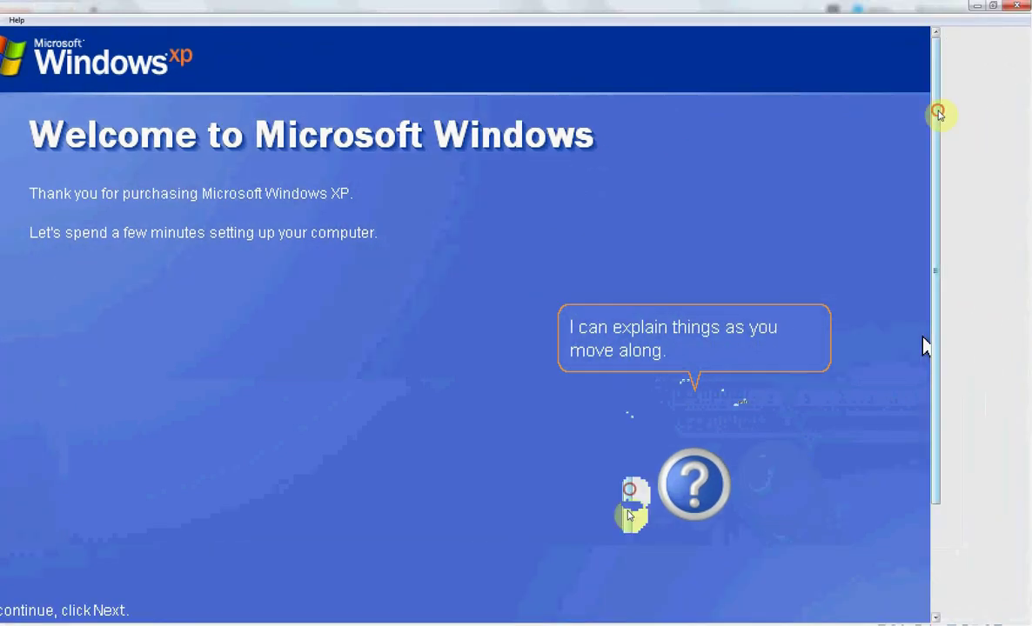
{"action": "left_click_drag", "start_coordinate": [938, 113], "coordinate": [944, 373]}
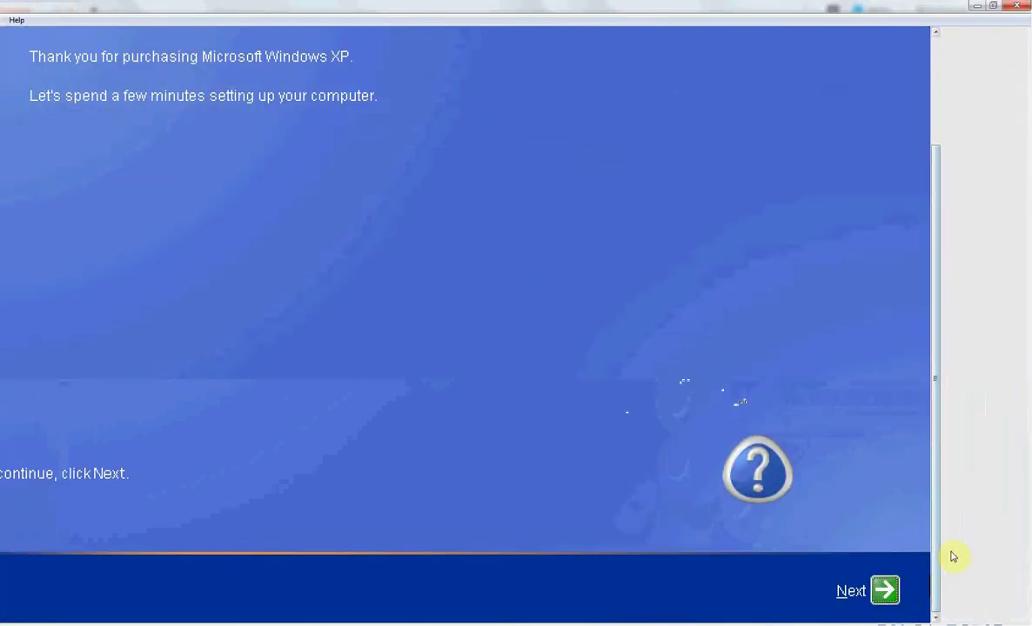
{"action": "left_click", "coordinate": [888, 591]}
Restore the TFZ machine's window to its smaller size and decline Automatic Updates with the Not right now option
{"action": "left_click", "coordinate": [973, 7]}
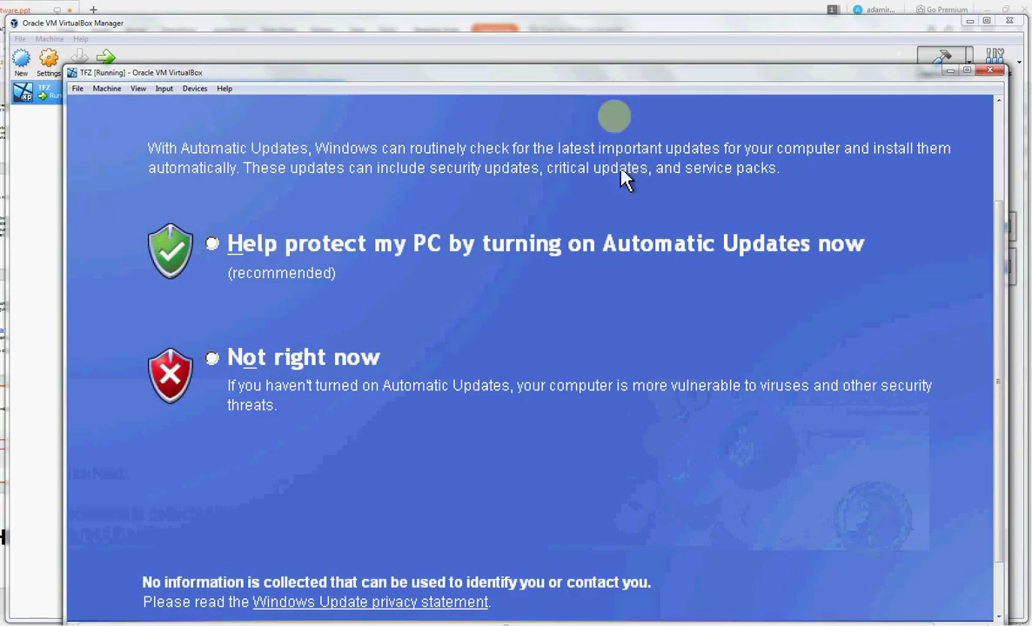
{"action": "left_click_drag", "start_coordinate": [628, 74], "coordinate": [634, 33]}
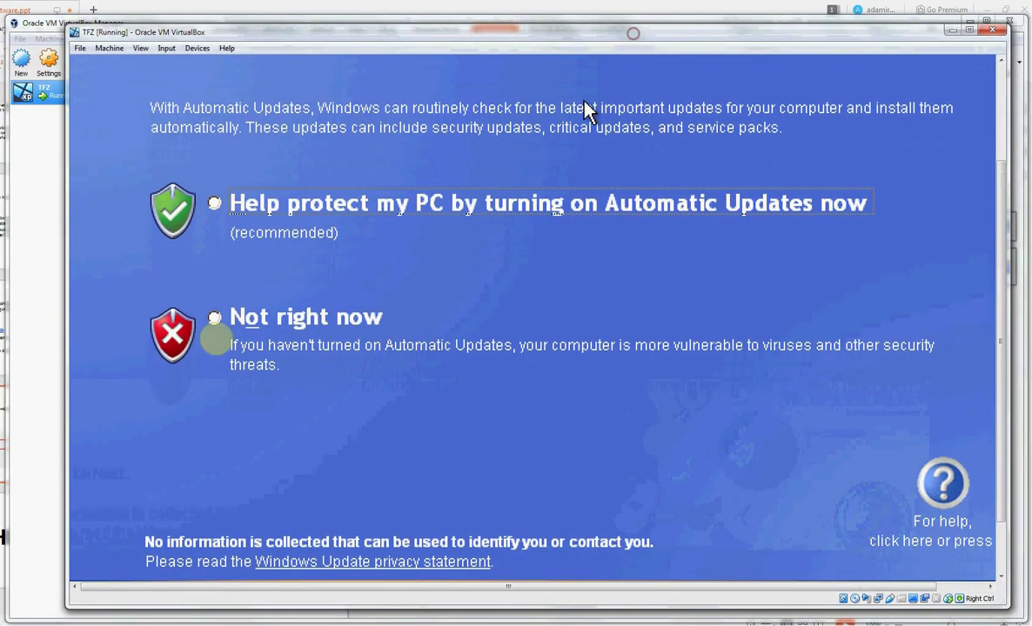
{"action": "left_click", "coordinate": [224, 317]}
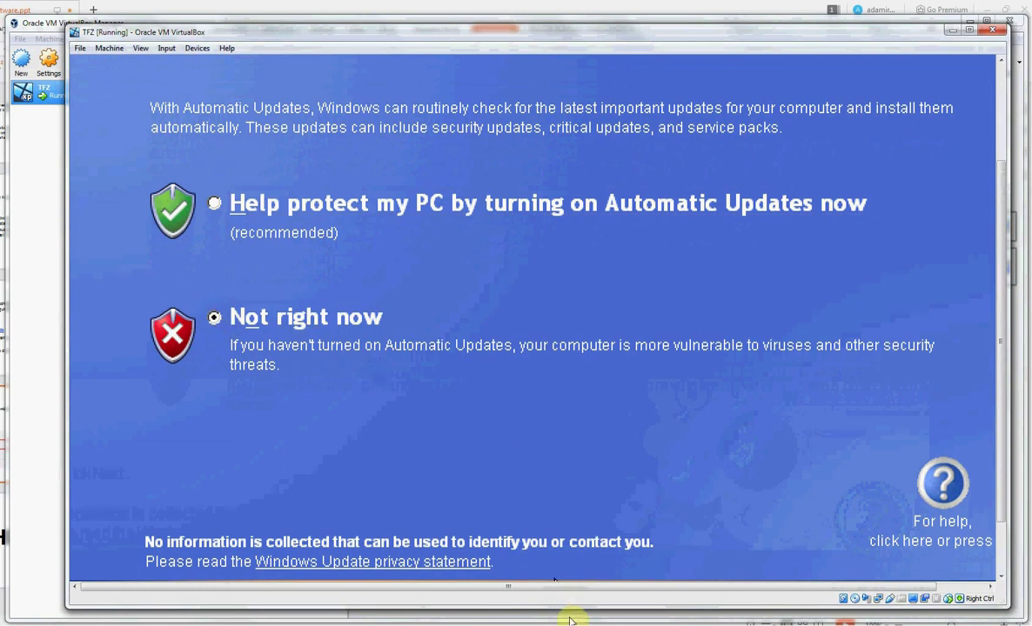
{"action": "left_click_drag", "start_coordinate": [555, 600], "coordinate": [613, 587]}
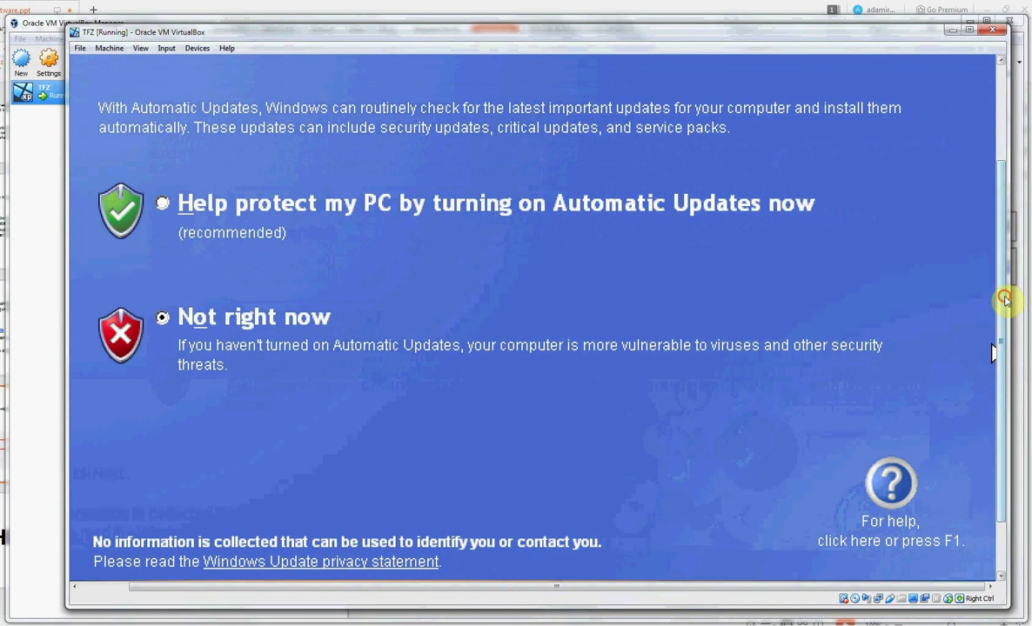
{"action": "left_click_drag", "start_coordinate": [1003, 299], "coordinate": [1015, 401]}
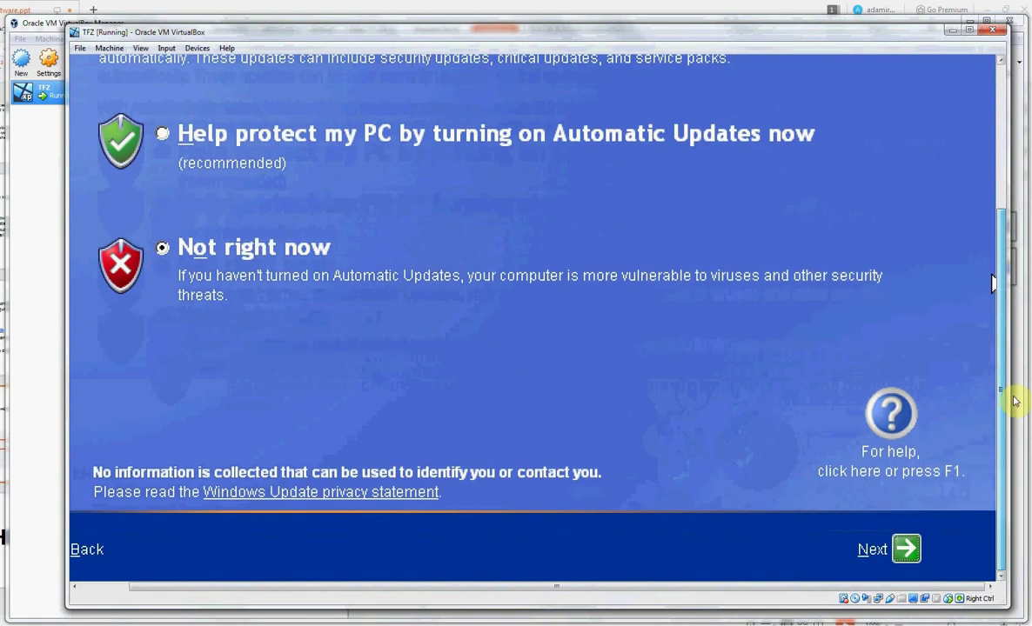
{"action": "left_click", "coordinate": [904, 549]}
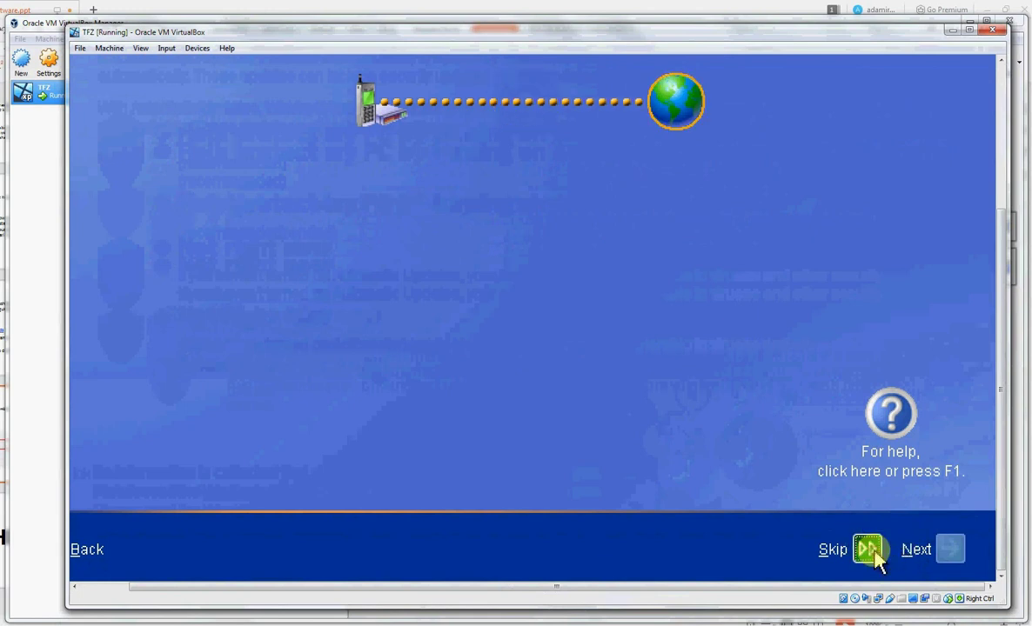
Skip the Internet connection check and choose not to register with Microsoft at this time
{"action": "left_click", "coordinate": [869, 550]}
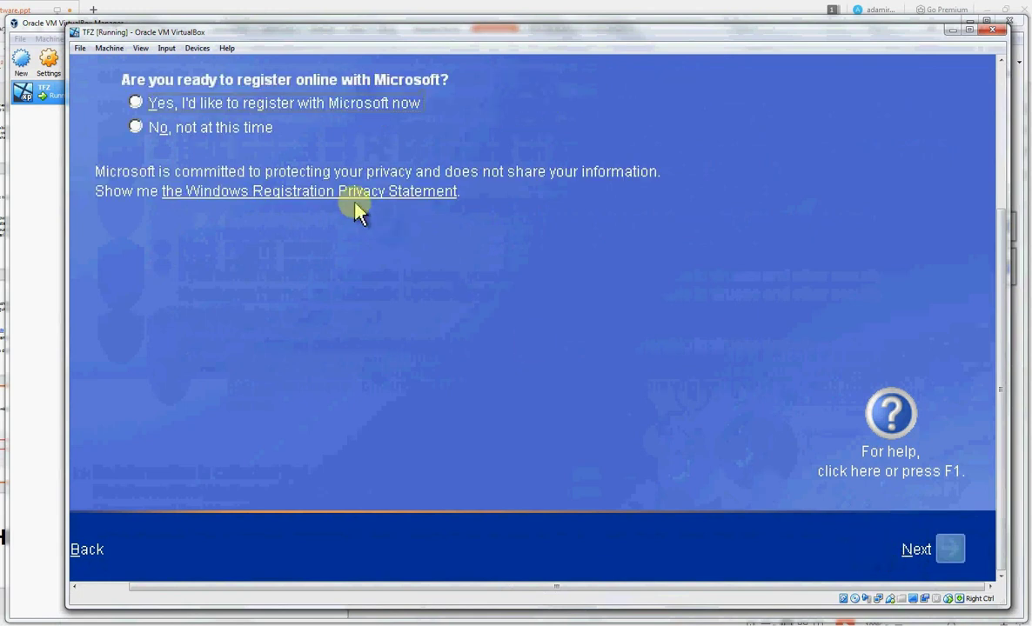
{"action": "left_click", "coordinate": [248, 137]}
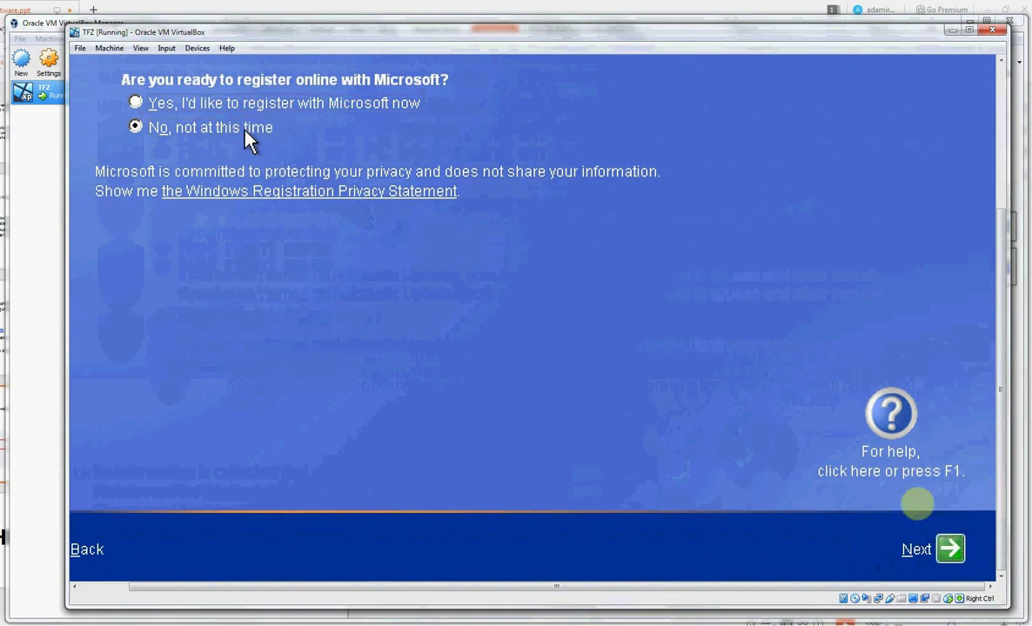
{"action": "left_click", "coordinate": [951, 550]}
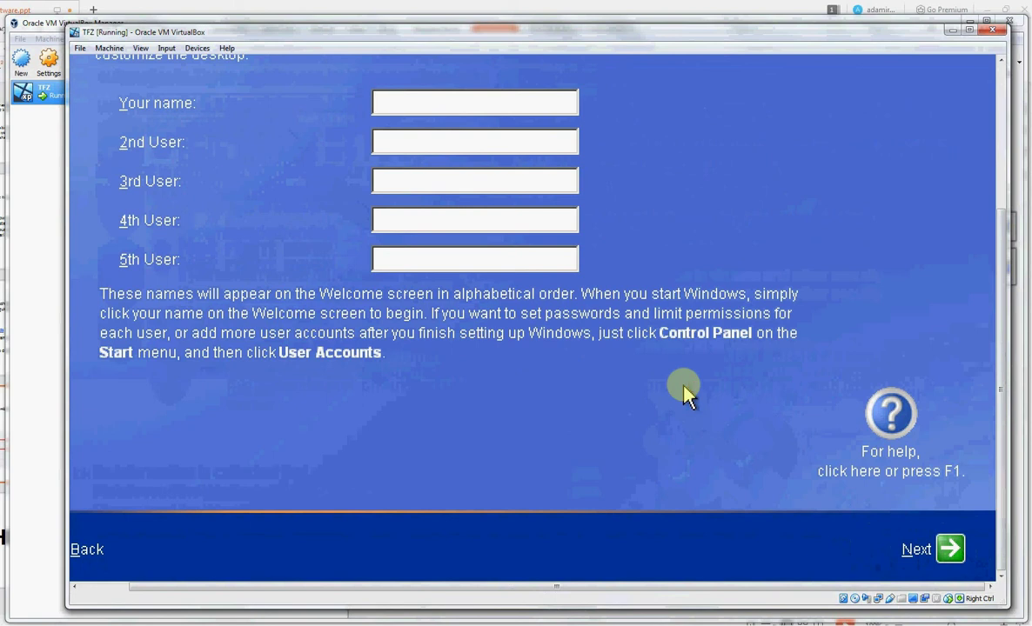
Try to submit the user accounts page, first without a name and again with TFZ as the first user
{"action": "left_click", "coordinate": [951, 548]}
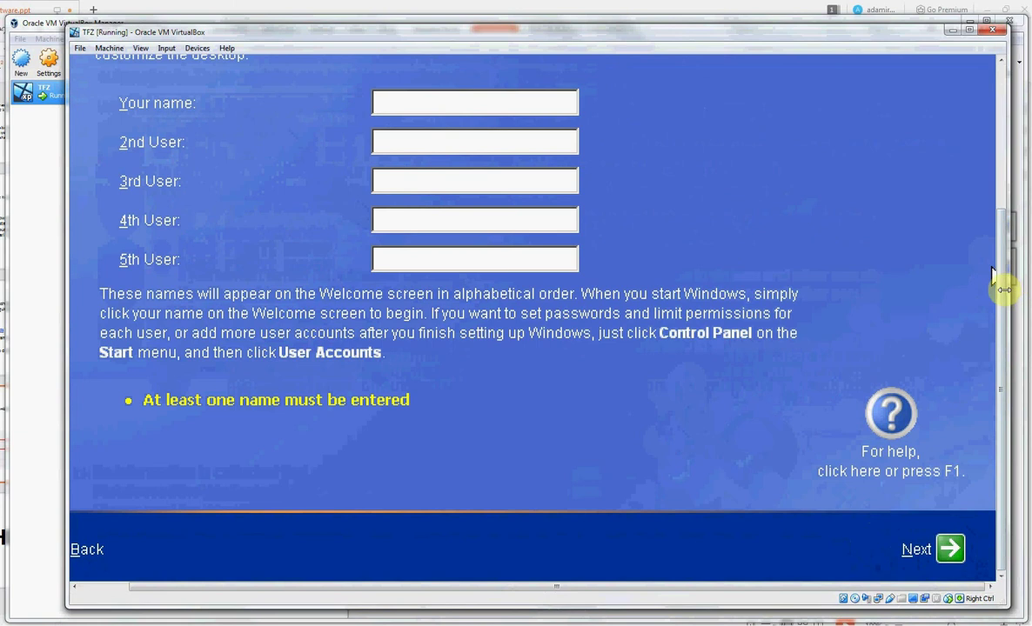
{"action": "left_click_drag", "start_coordinate": [1002, 288], "coordinate": [1004, 256]}
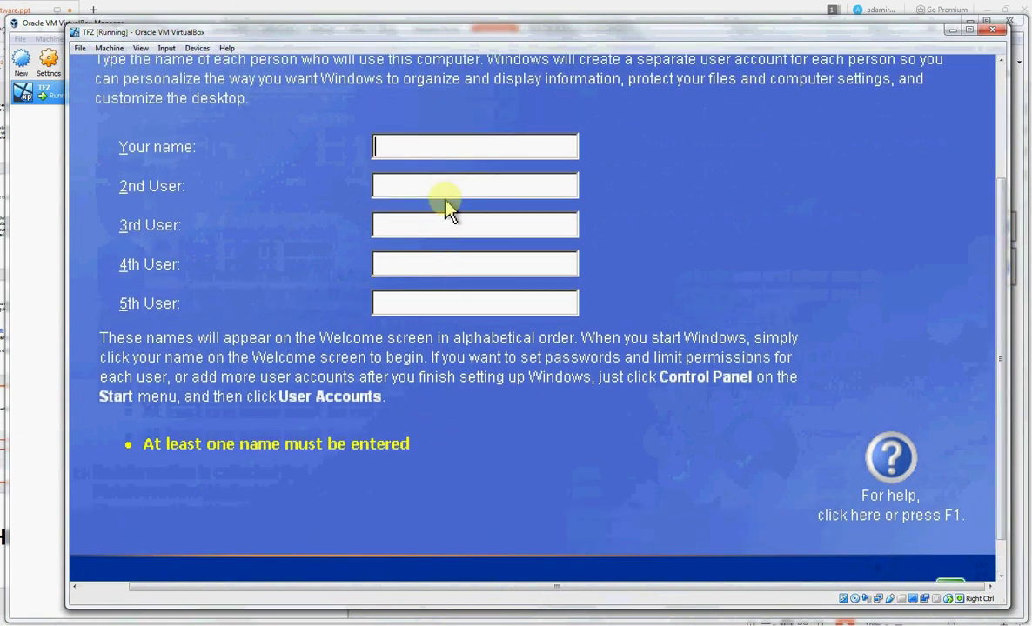
{"action": "type", "text": "TFZ"}
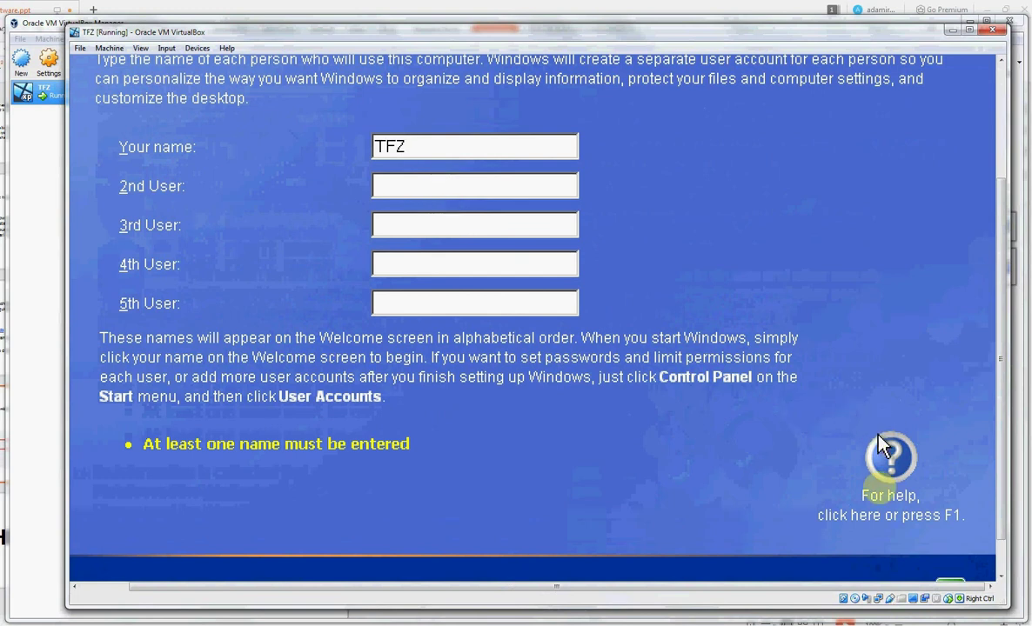
{"action": "left_click", "coordinate": [946, 579]}
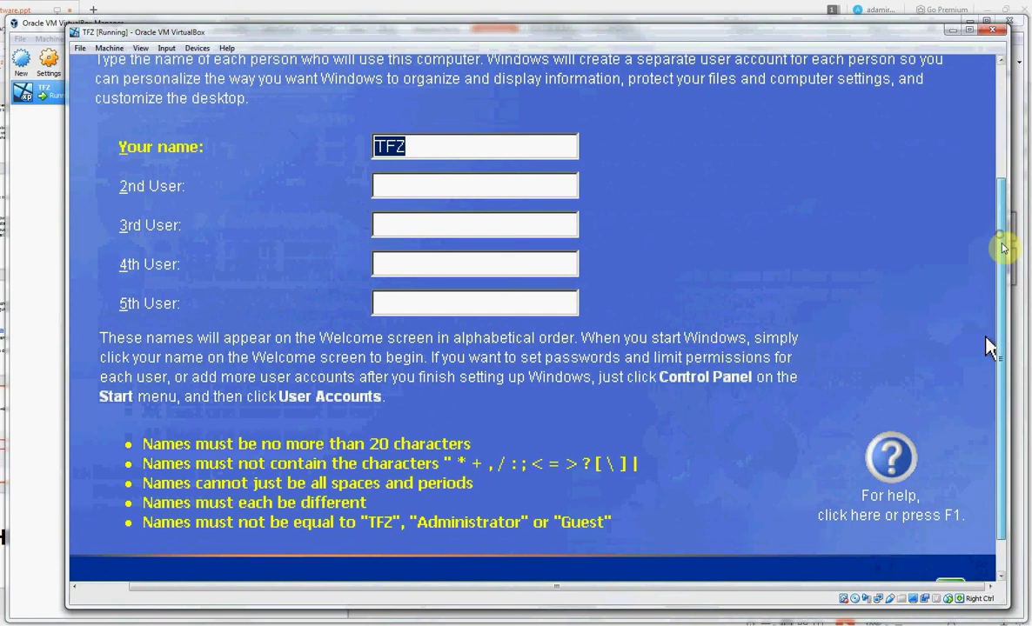
Switch to the presentation, show the LET DO THIS slide, and return to the TFZ machine's window
{"action": "left_click_drag", "start_coordinate": [1007, 242], "coordinate": [1009, 330]}
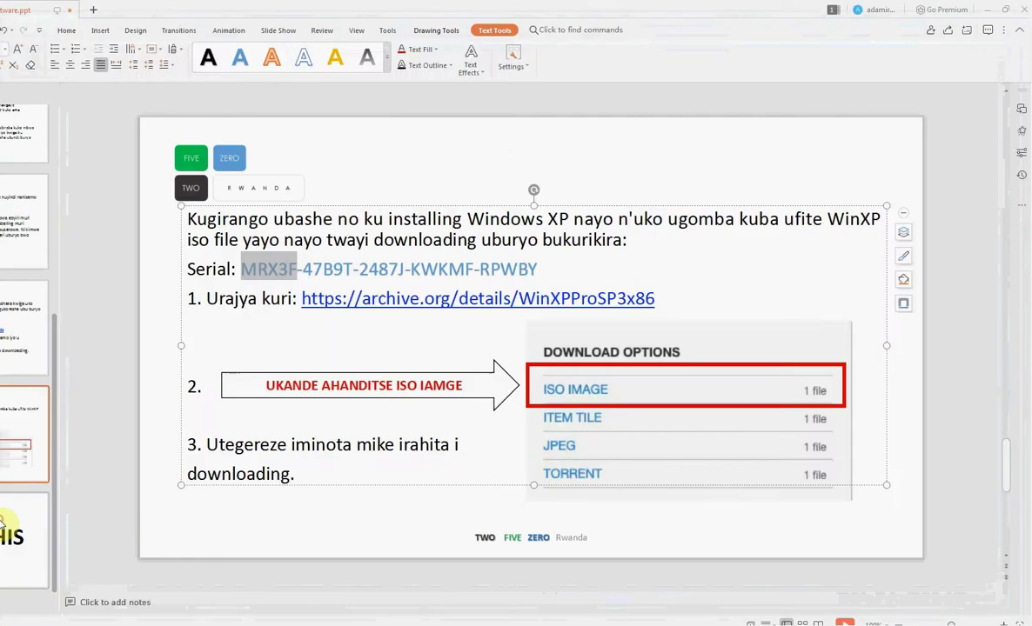
{"action": "left_click", "coordinate": [7, 527]}
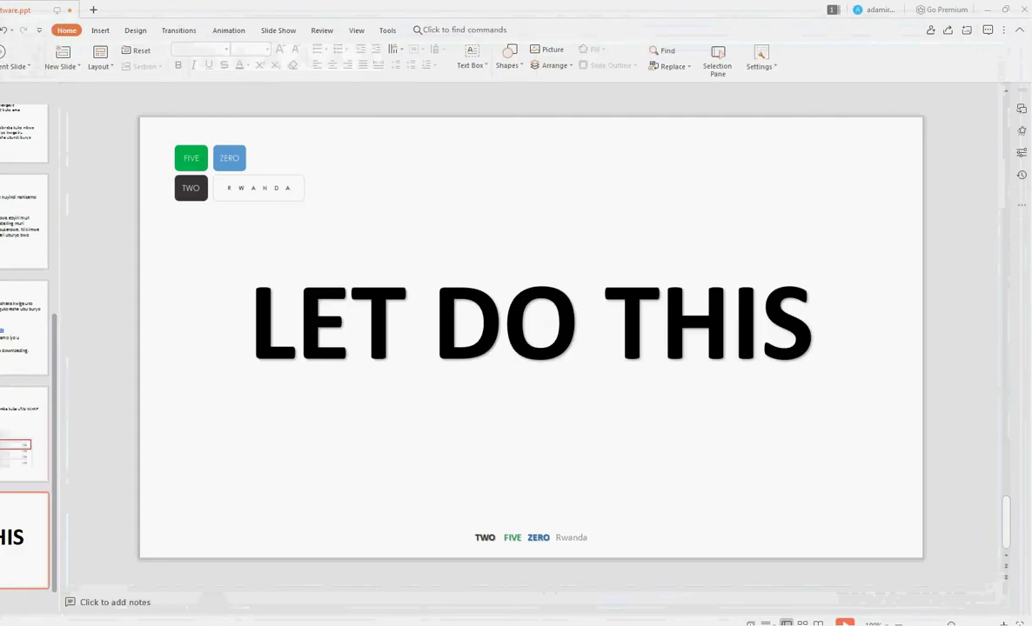
{"action": "left_click", "coordinate": [173, 600]}
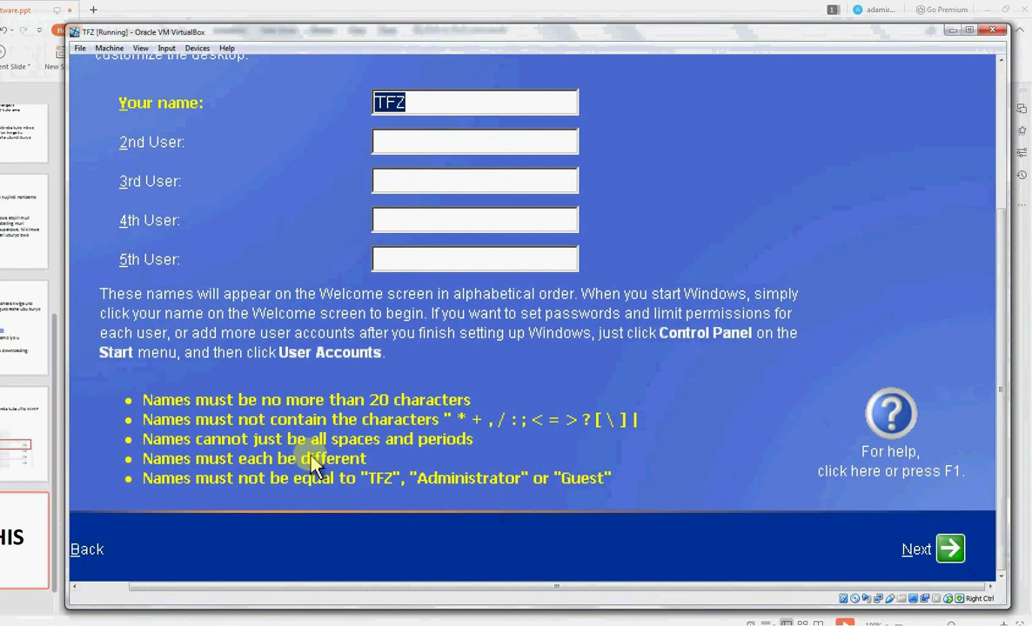
Go back to the registration question, choose to register with Microsoft now, and skip the registration details form
{"action": "left_click", "coordinate": [96, 549]}
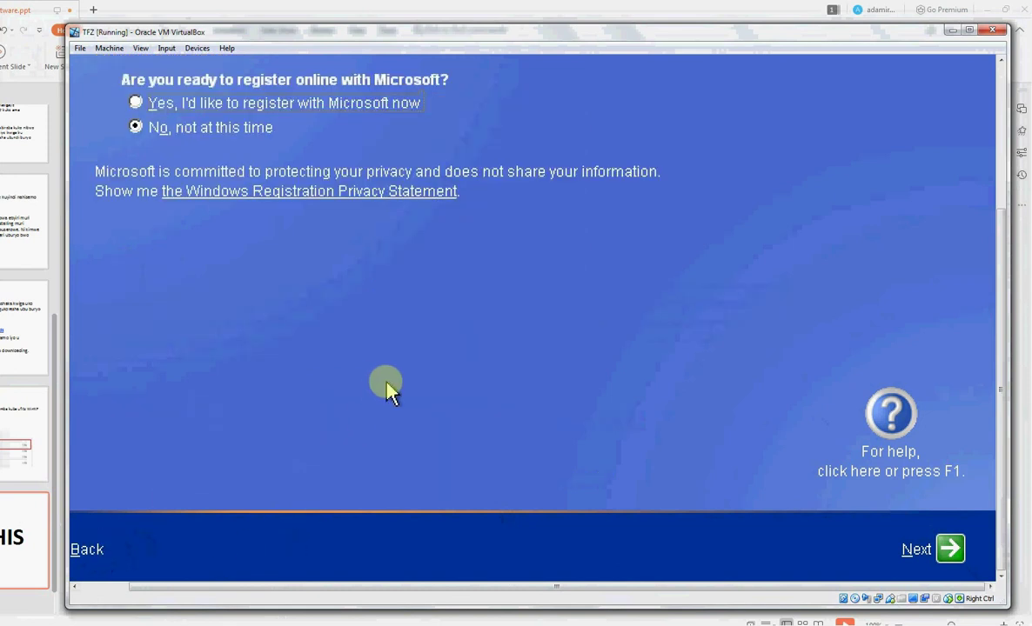
{"action": "left_click", "coordinate": [323, 103]}
{"action": "left_click", "coordinate": [948, 549]}
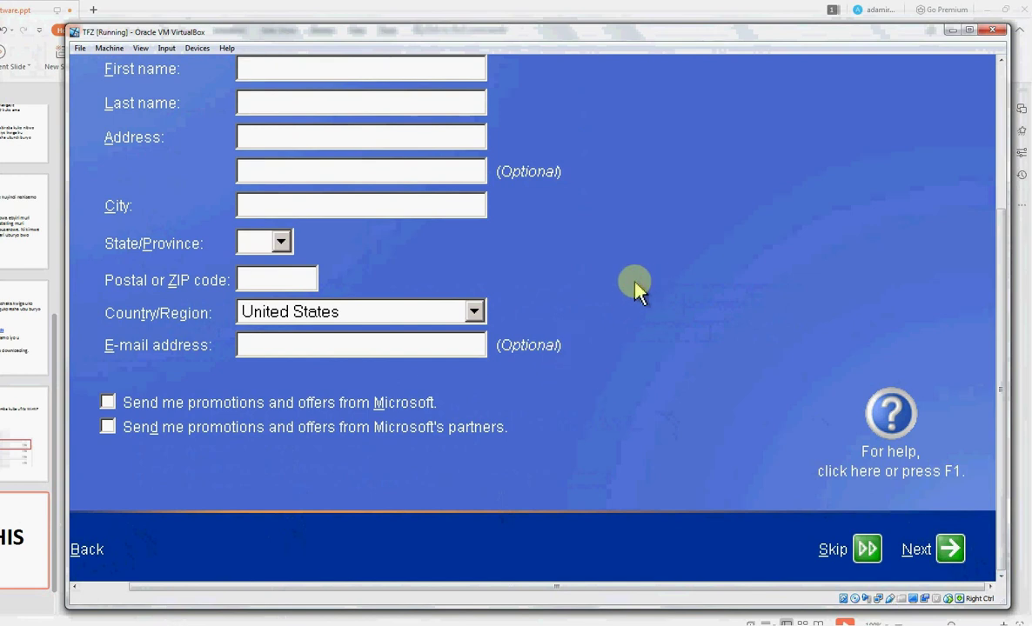
{"action": "left_click", "coordinate": [866, 557]}
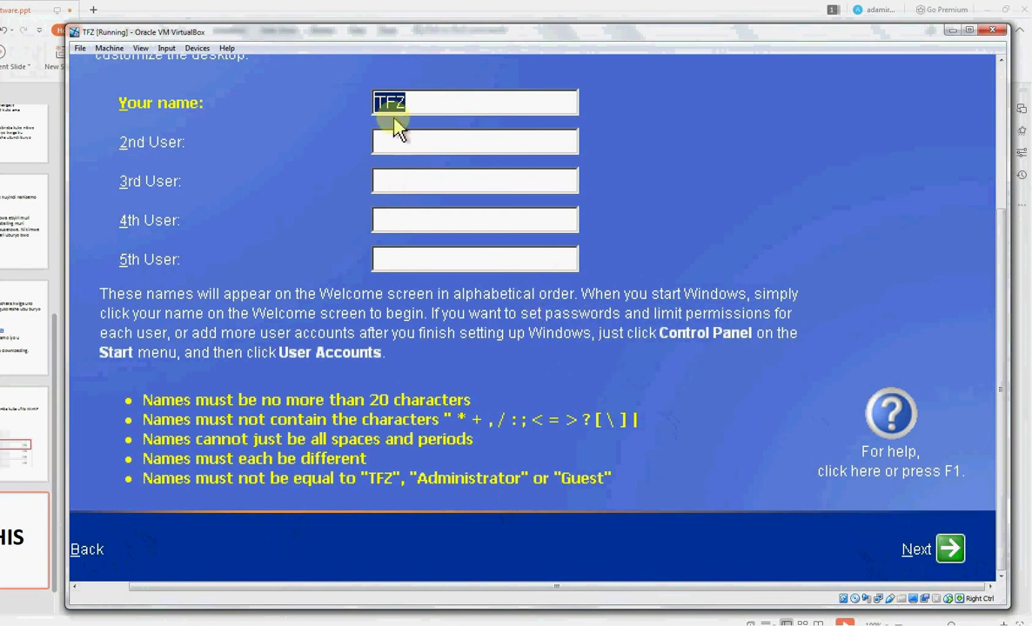
Return from the presentation to the TFZ machine's window and finish the Windows XP setup
{"action": "left_click", "coordinate": [173, 10]}
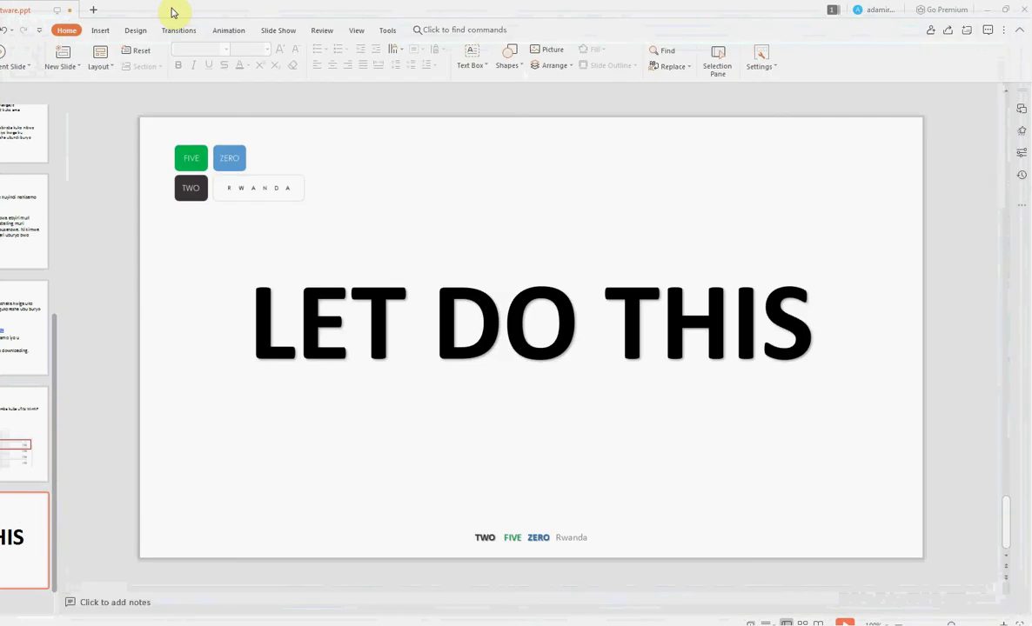
{"action": "key", "text": "alt+Tab"}
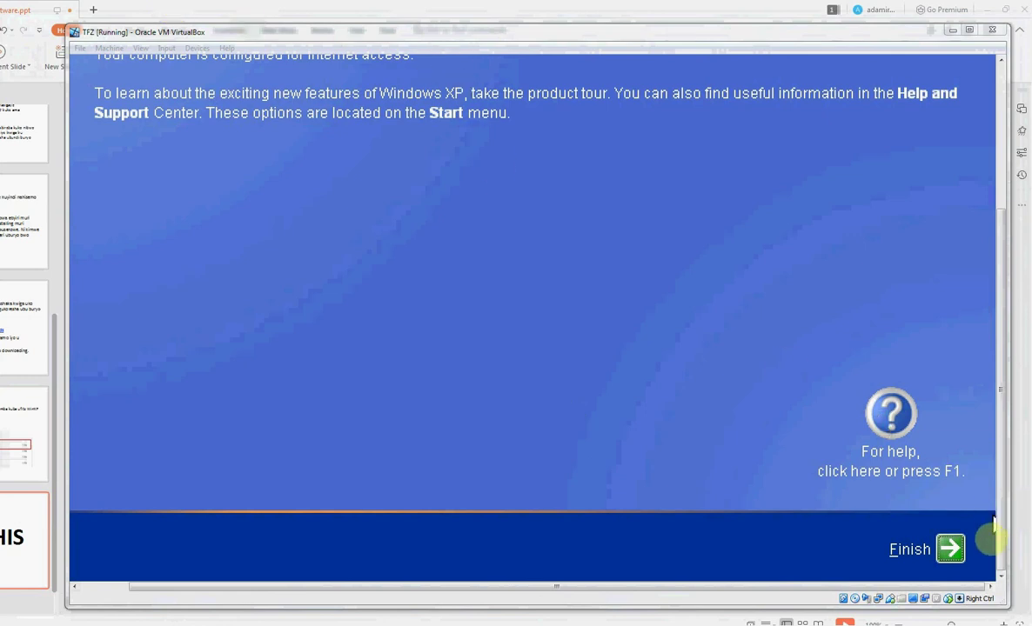
{"action": "left_click", "coordinate": [955, 553]}
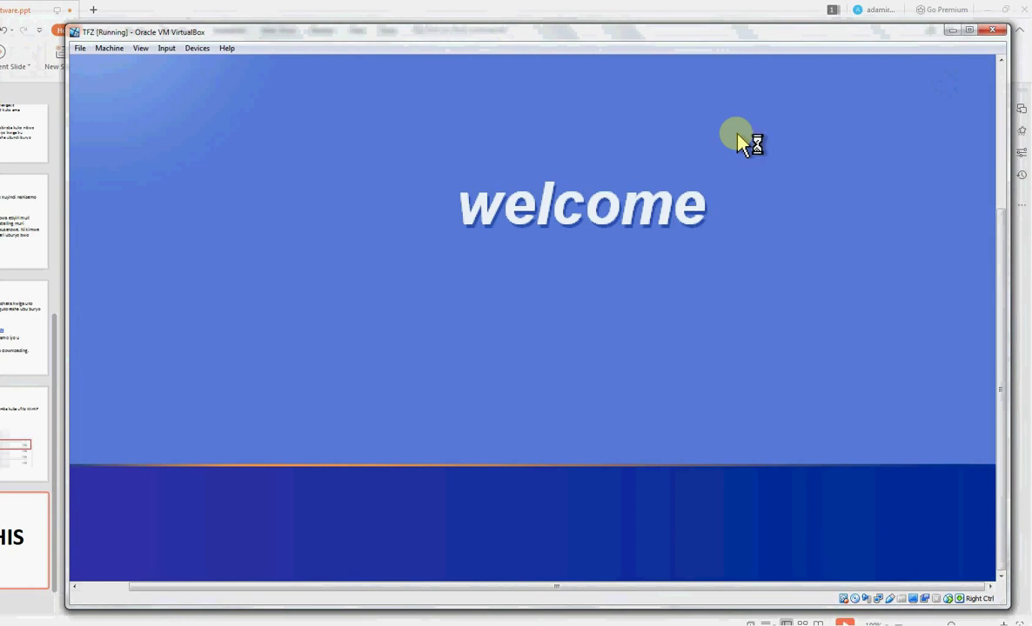
Move and enlarge the TFZ machine's window, and close the Start menu on the Windows XP desktop
{"action": "left_click_drag", "start_coordinate": [245, 35], "coordinate": [182, 20]}
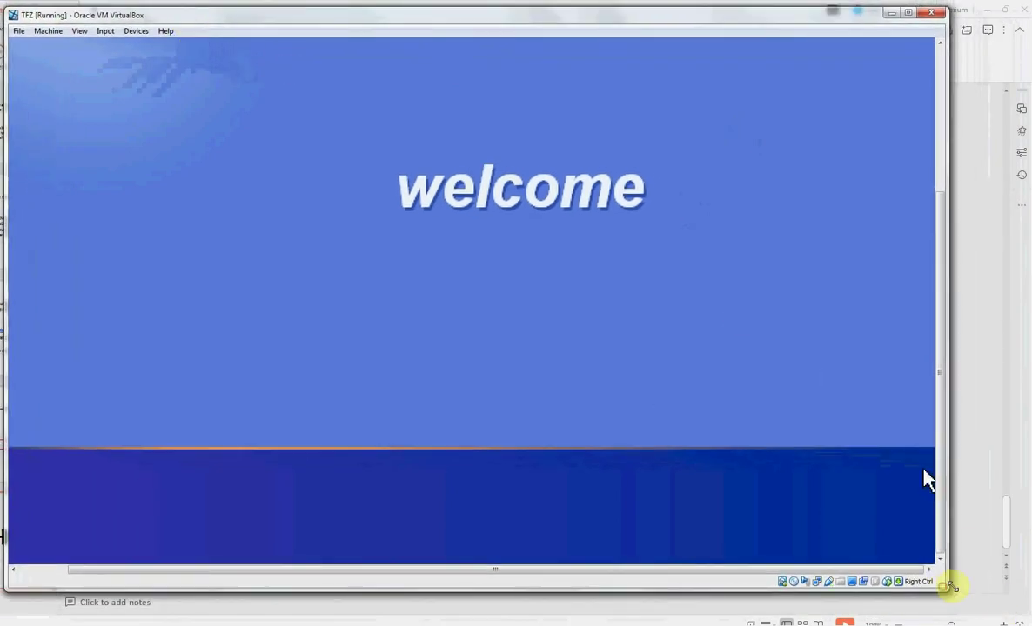
{"action": "left_click_drag", "start_coordinate": [935, 581], "coordinate": [1022, 614]}
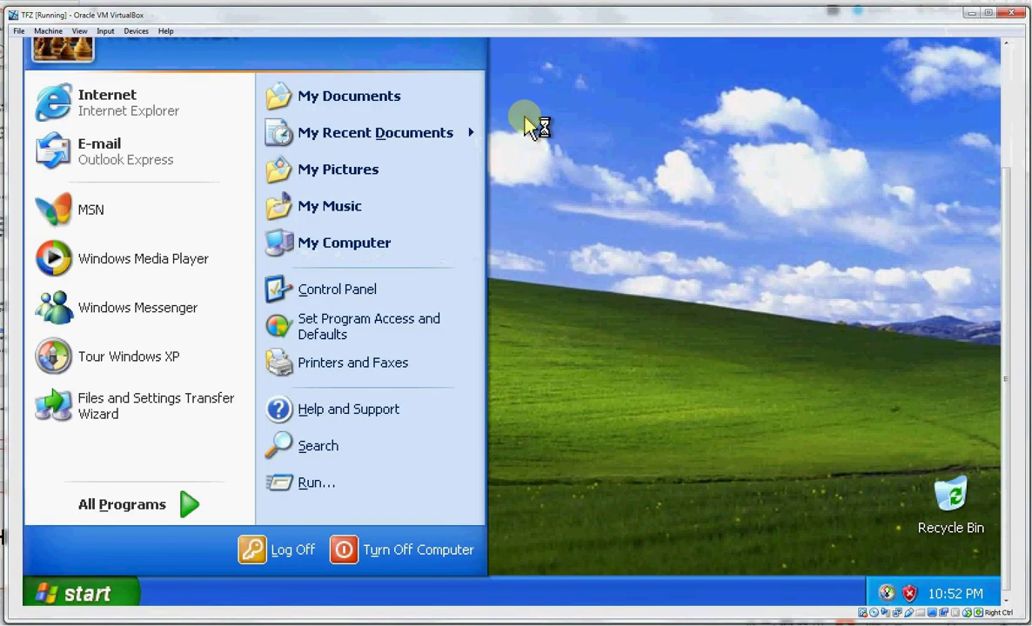
{"action": "left_click", "coordinate": [528, 126]}
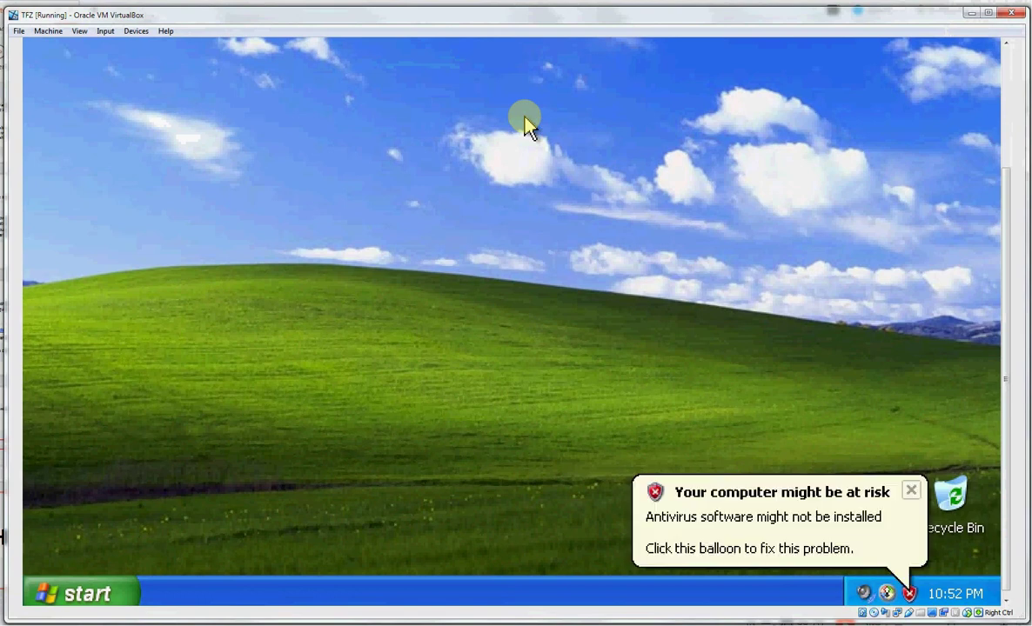
Dismiss the Windows XP notification balloons and scale the TFZ machine's display to 110%, moving its window toward the middle of the desktop
{"action": "left_click", "coordinate": [910, 492]}
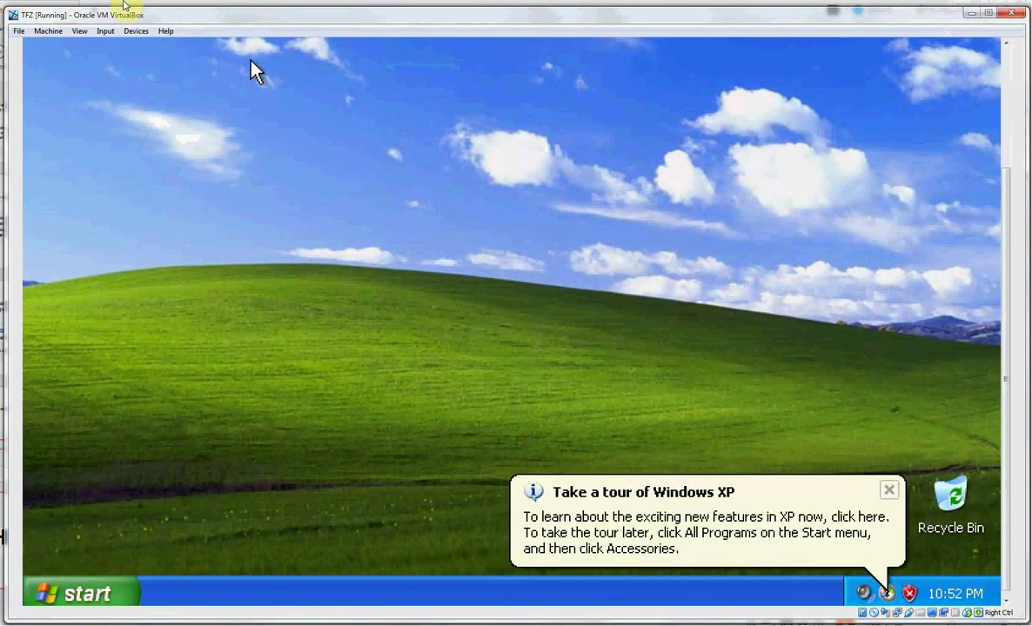
{"action": "left_click", "coordinate": [81, 30]}
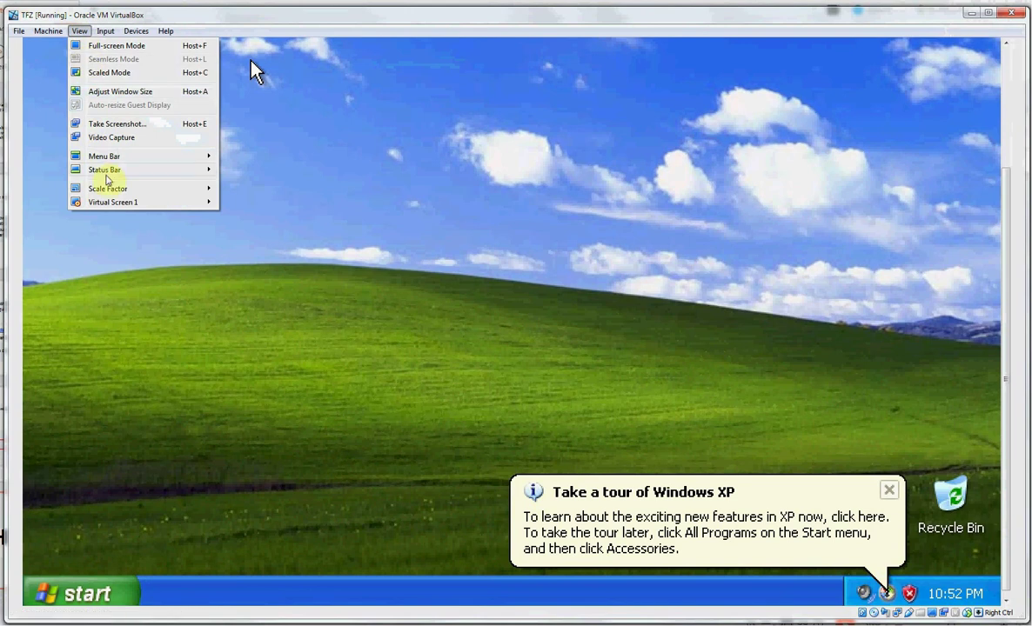
{"action": "mouse_move", "coordinate": [126, 188]}
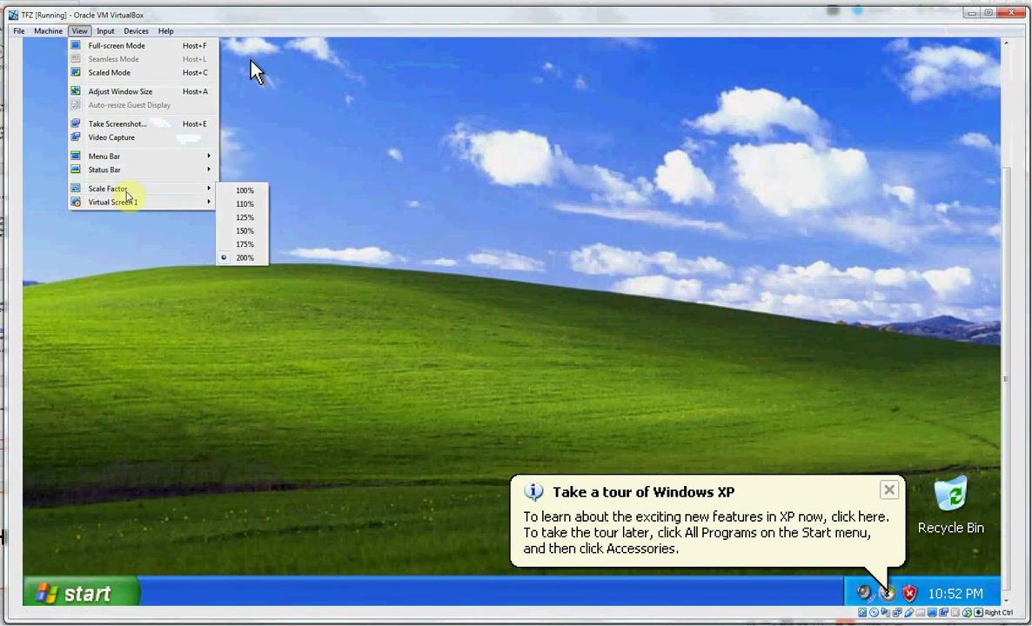
{"action": "left_click", "coordinate": [237, 202]}
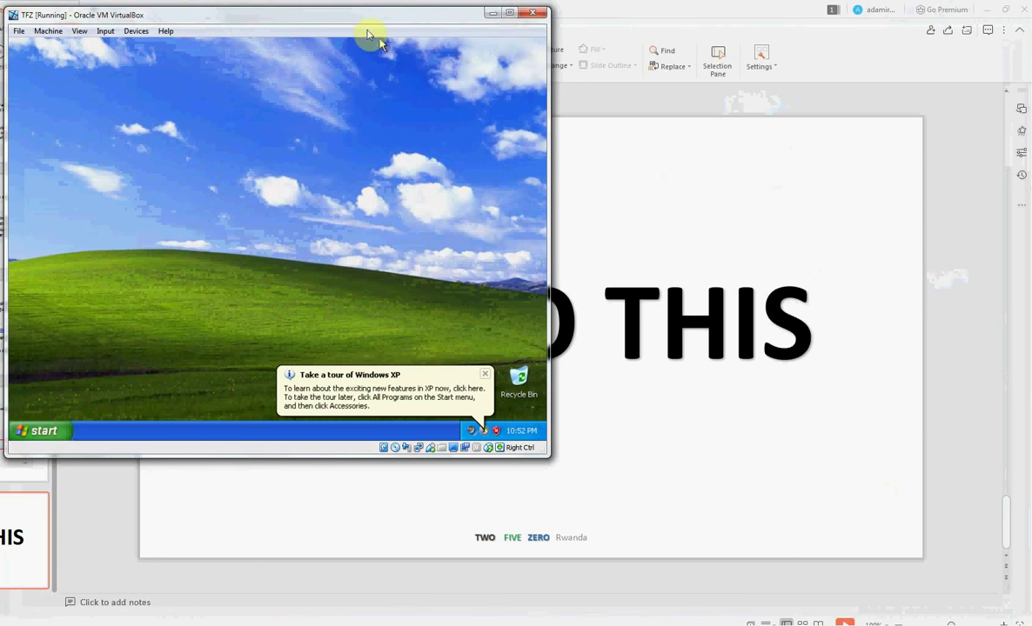
{"action": "left_click_drag", "start_coordinate": [352, 19], "coordinate": [543, 47]}
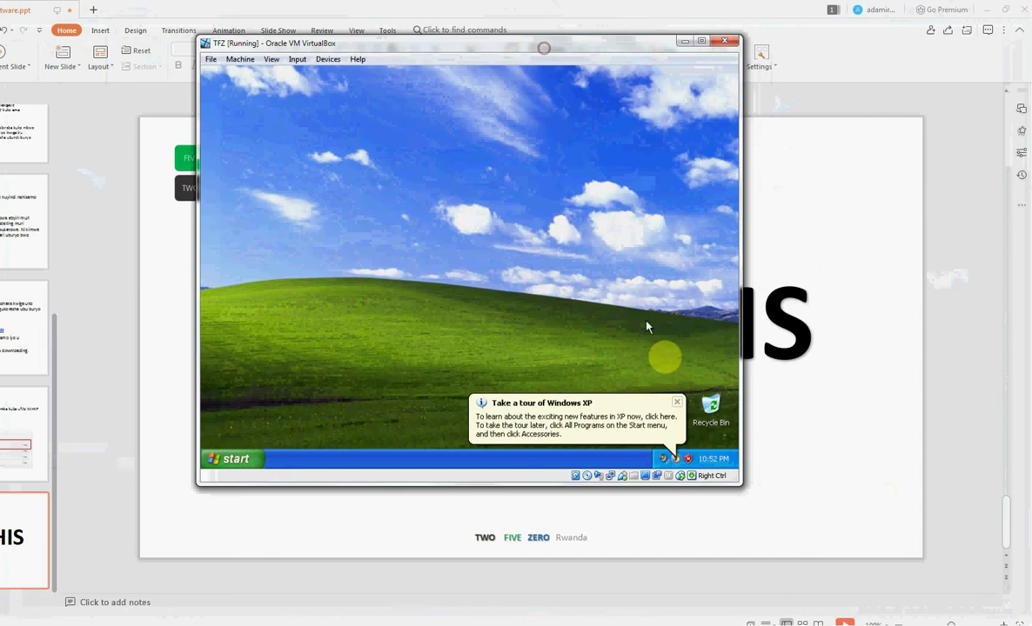
{"action": "left_click", "coordinate": [672, 406]}
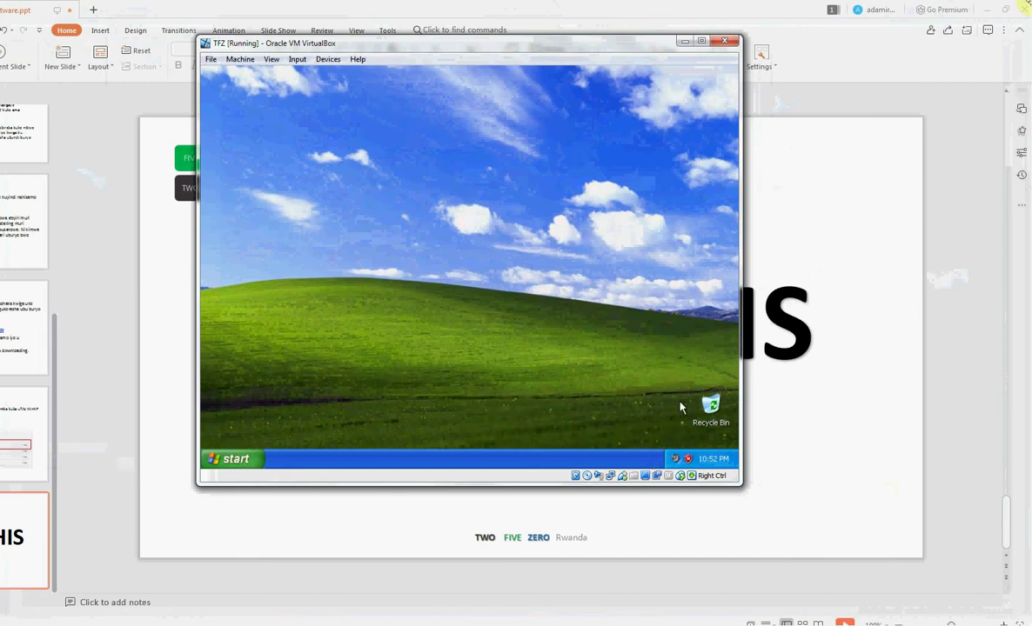
Minimize the presentation, the VirtualBox Manager and the file browser so only the TFZ machine's window stays open
{"action": "left_click", "coordinate": [990, 8]}
{"action": "left_click", "coordinate": [990, 9]}
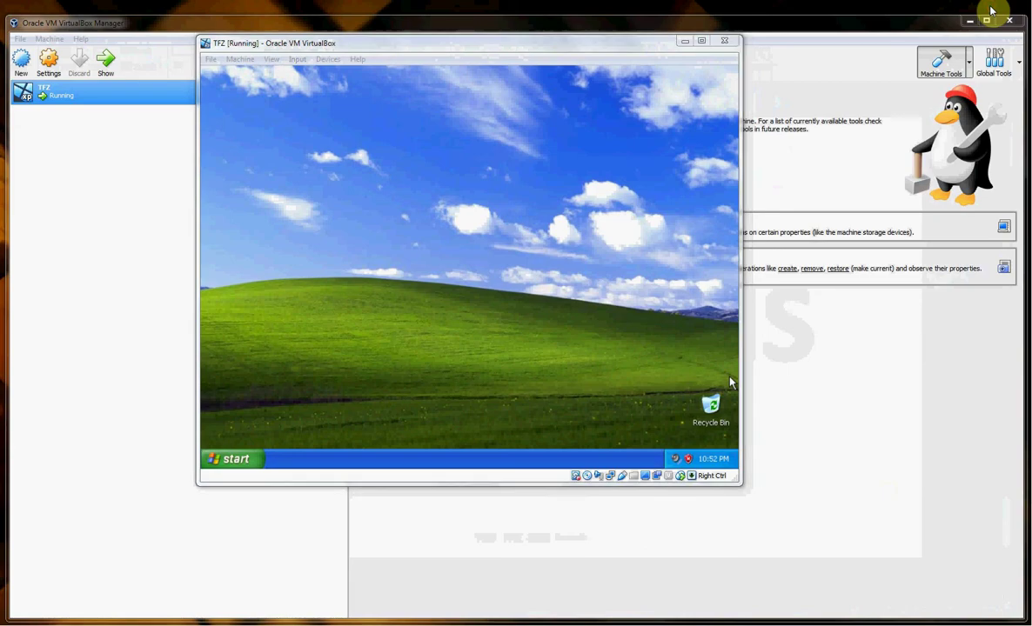
{"action": "left_click", "coordinate": [894, 69]}
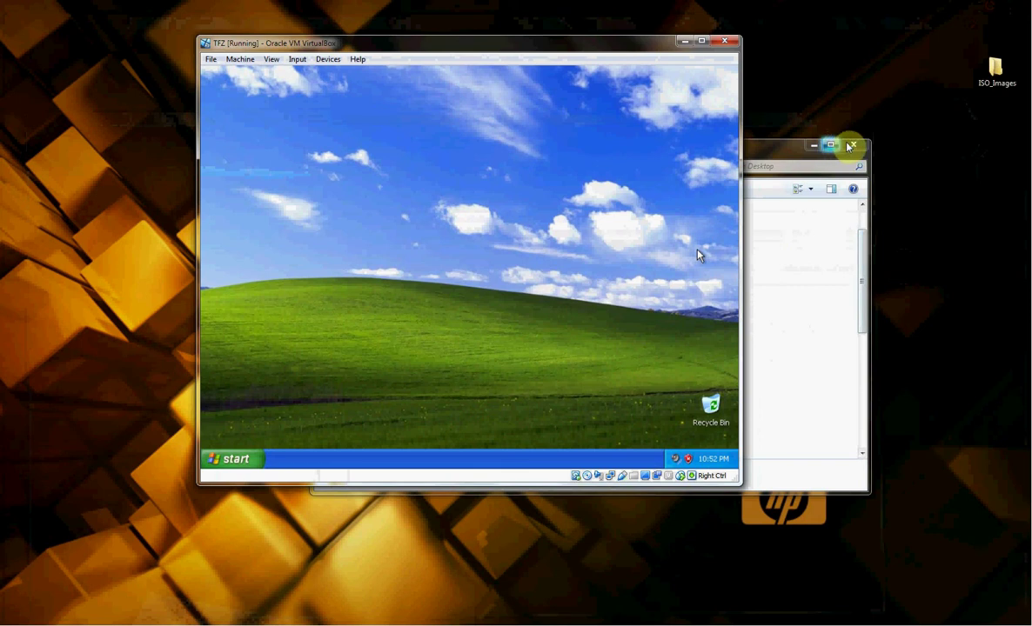
{"action": "left_click", "coordinate": [782, 146]}
{"action": "left_click", "coordinate": [811, 146]}
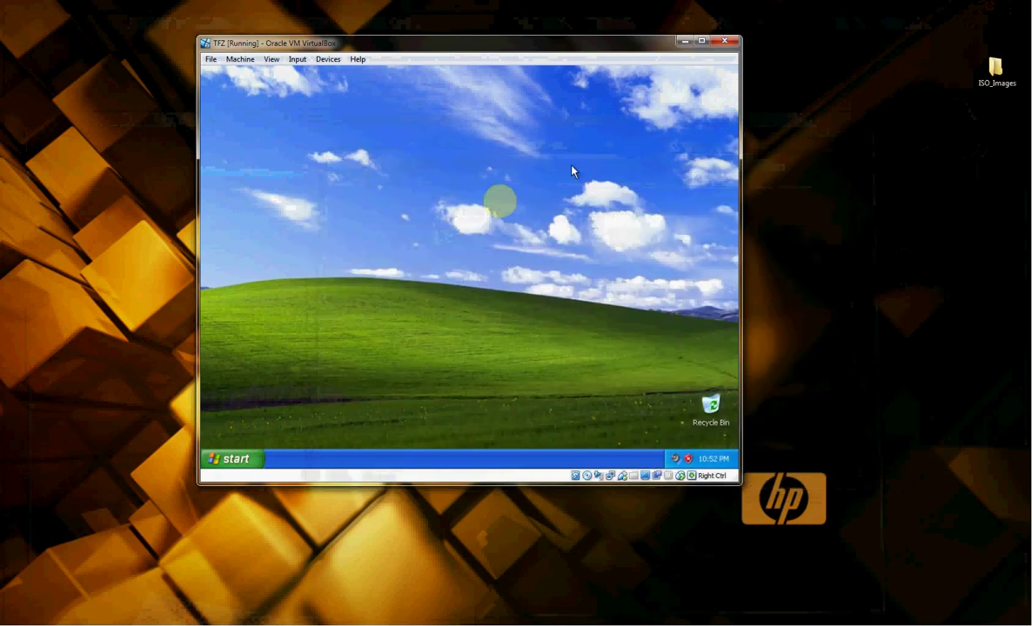
Switch the TFZ machine to full-screen mode, and cancel the request to close the virtual machine
{"action": "left_click", "coordinate": [320, 62]}
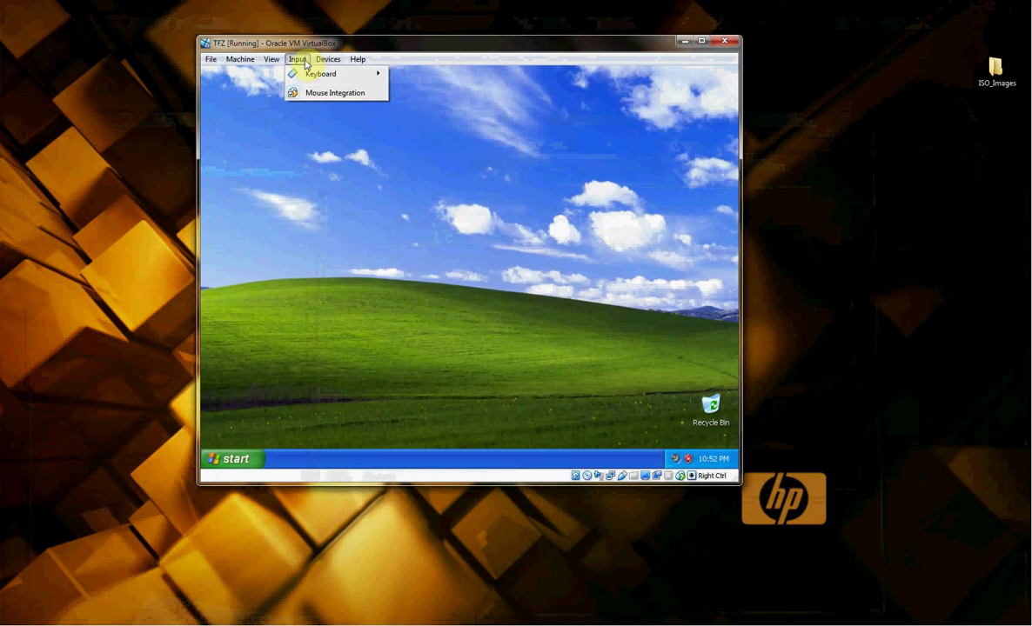
{"action": "mouse_move", "coordinate": [268, 62]}
{"action": "left_click", "coordinate": [296, 74]}
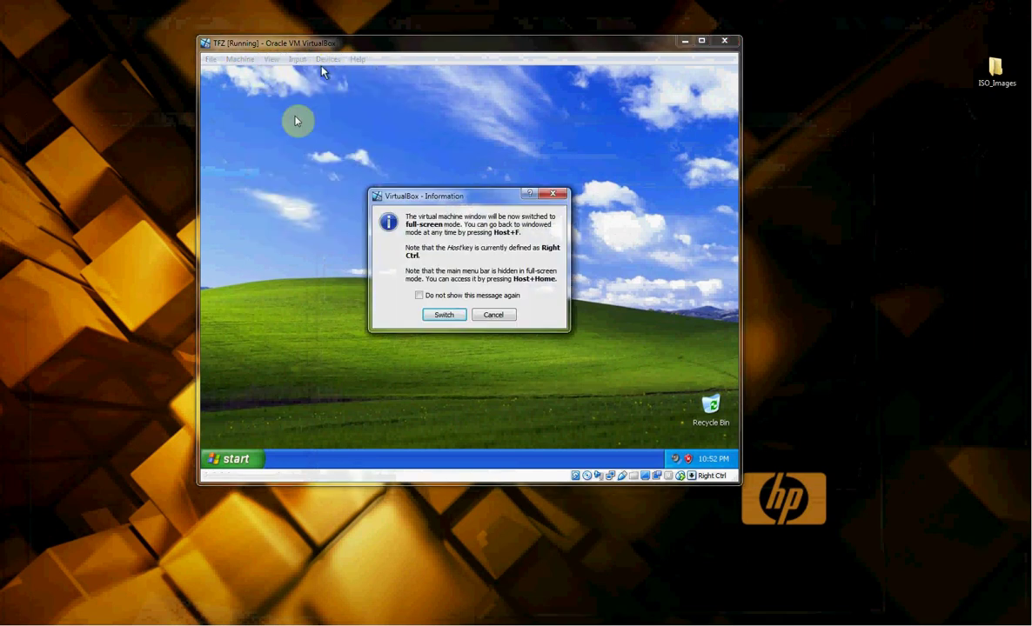
{"action": "left_click", "coordinate": [440, 315]}
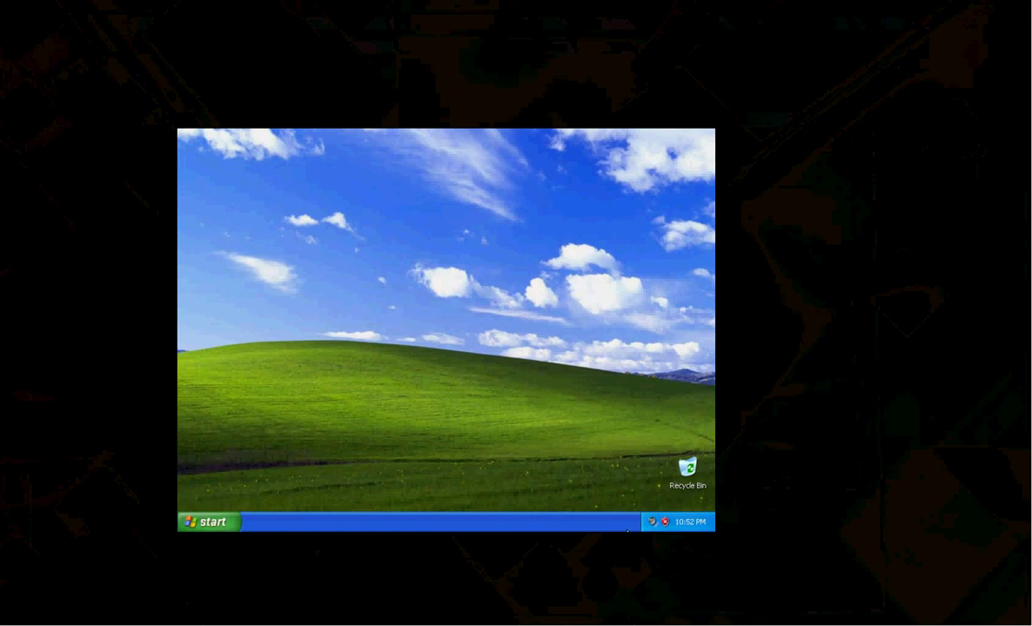
{"action": "key", "text": "ctrl+q"}
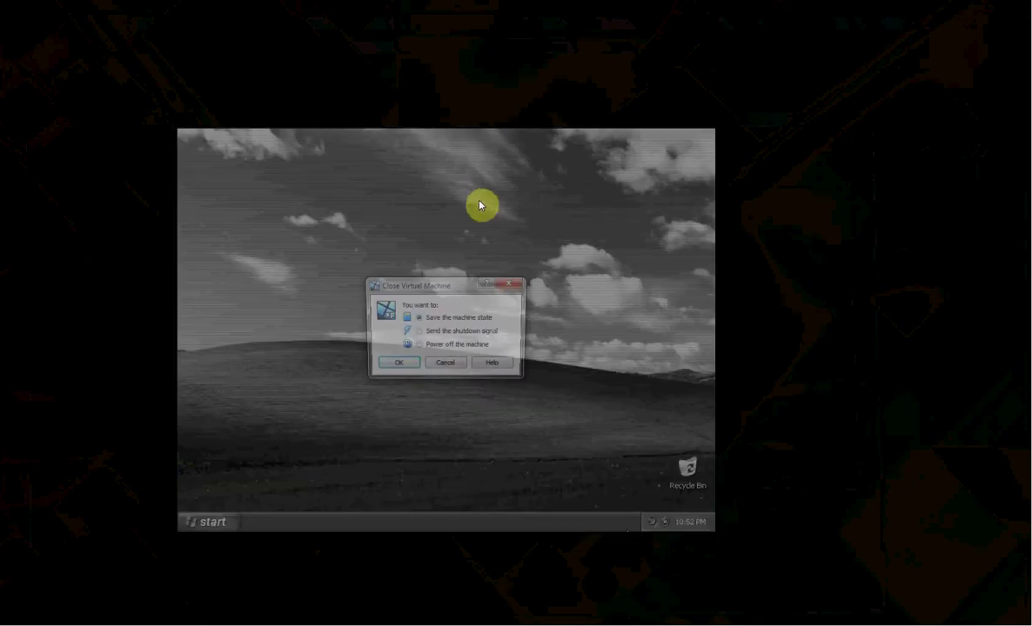
{"action": "left_click", "coordinate": [443, 368]}
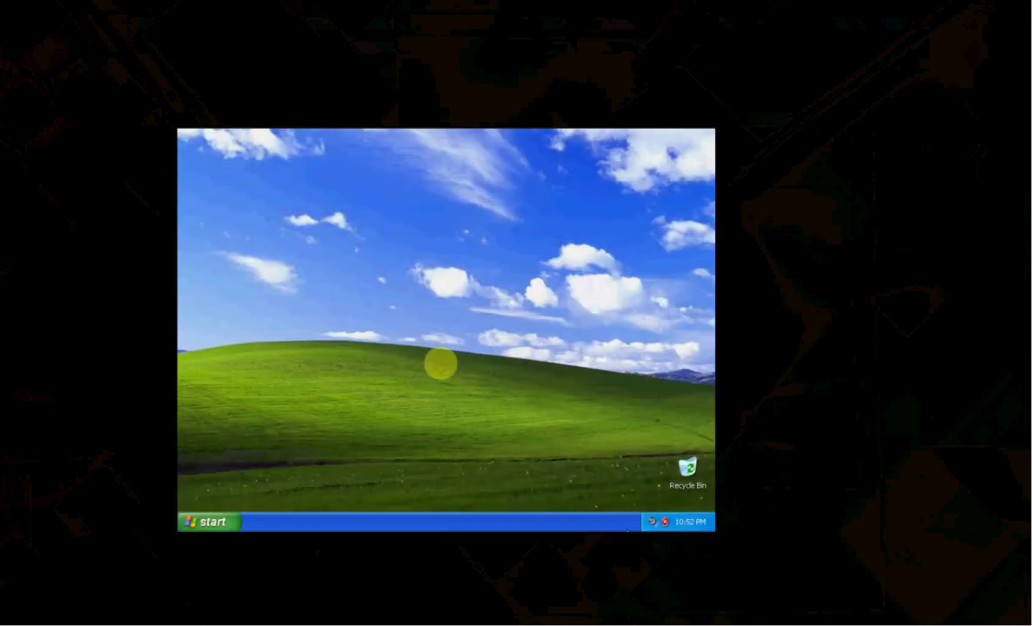
Refresh the Windows XP desktop
{"action": "right_click", "coordinate": [384, 193]}
{"action": "left_click", "coordinate": [330, 207]}
{"action": "right_click", "coordinate": [331, 208]}
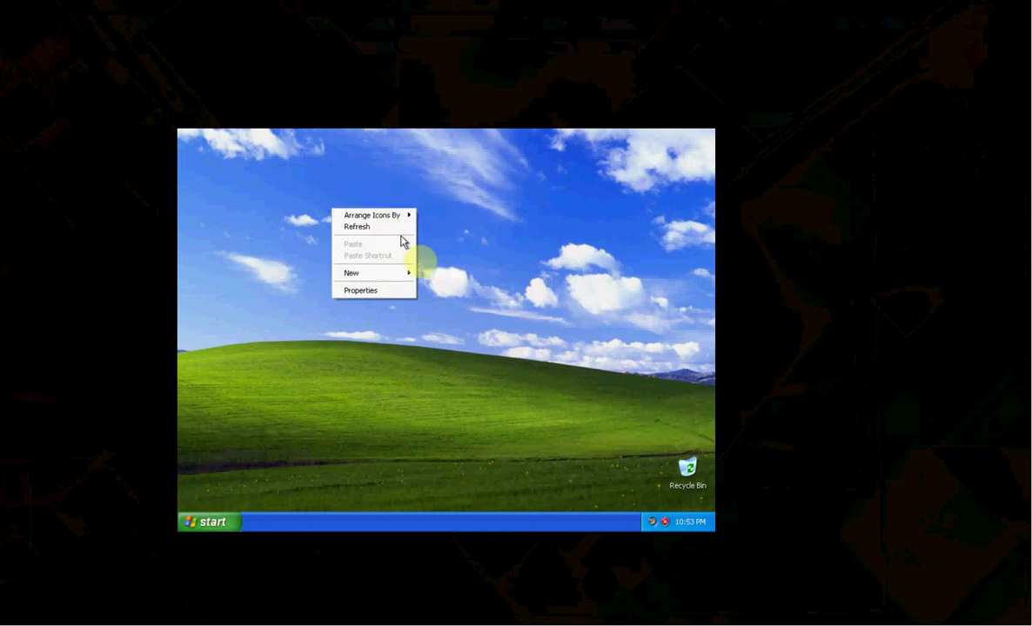
{"action": "left_click", "coordinate": [403, 227]}
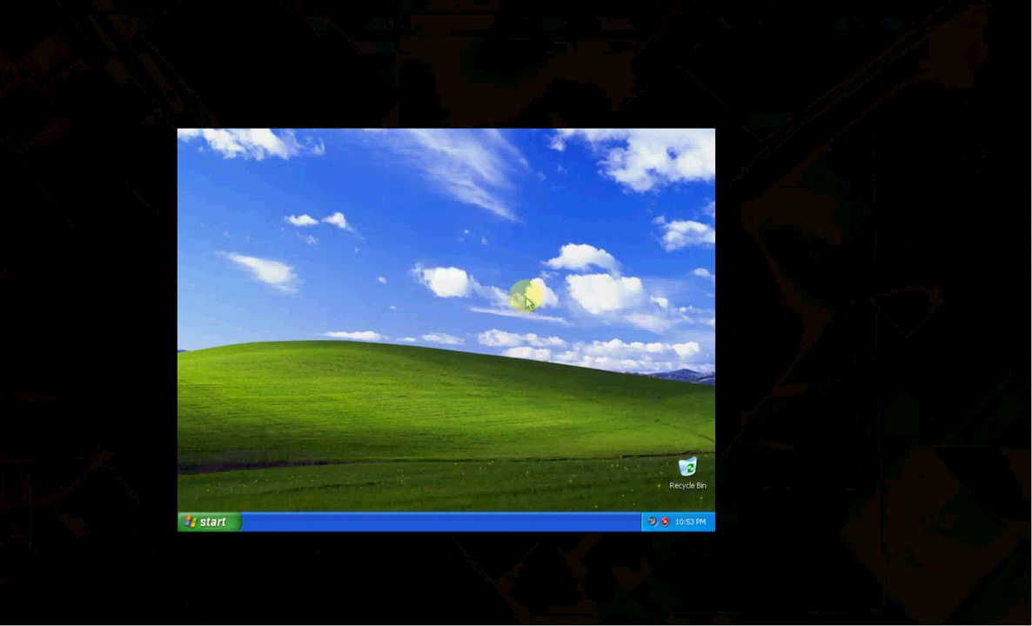
Add the My Documents, My Computer and My Network Places icons to the Windows XP desktop through the display properties
{"action": "right_click", "coordinate": [425, 209]}
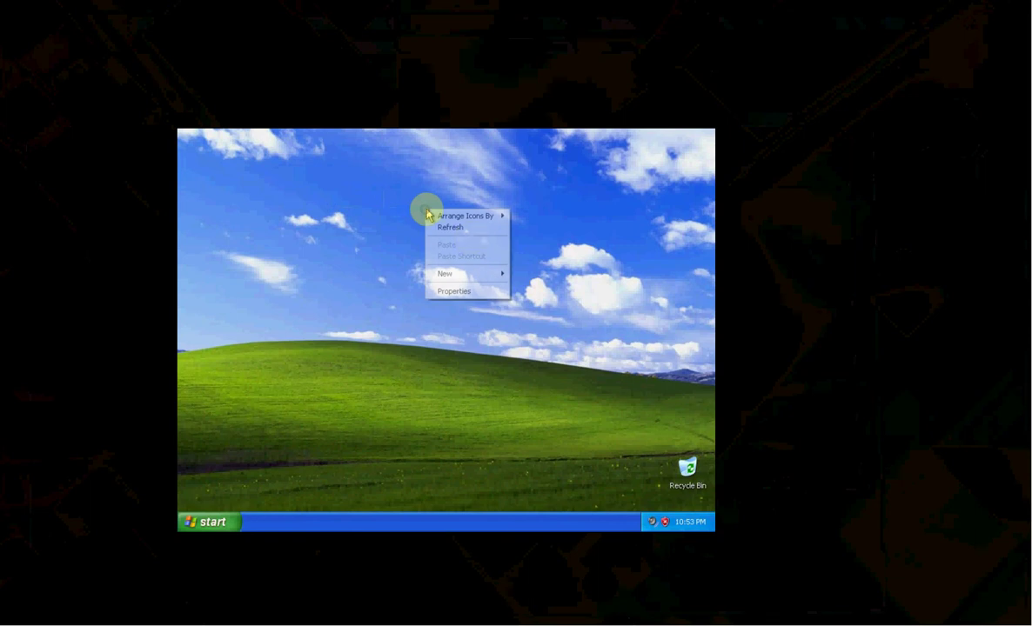
{"action": "left_click", "coordinate": [481, 292]}
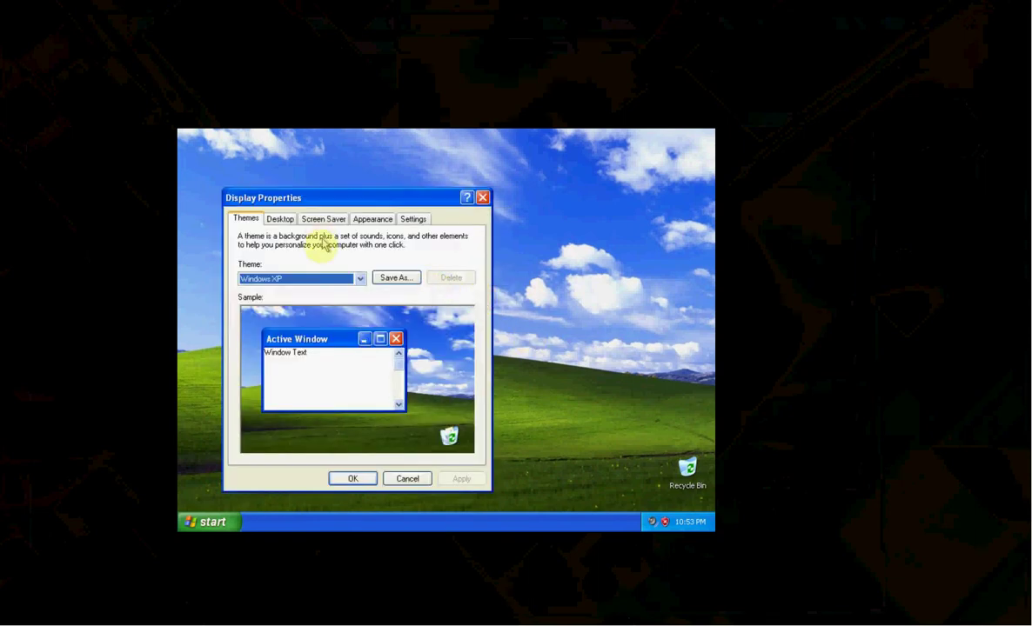
{"action": "left_click", "coordinate": [295, 220]}
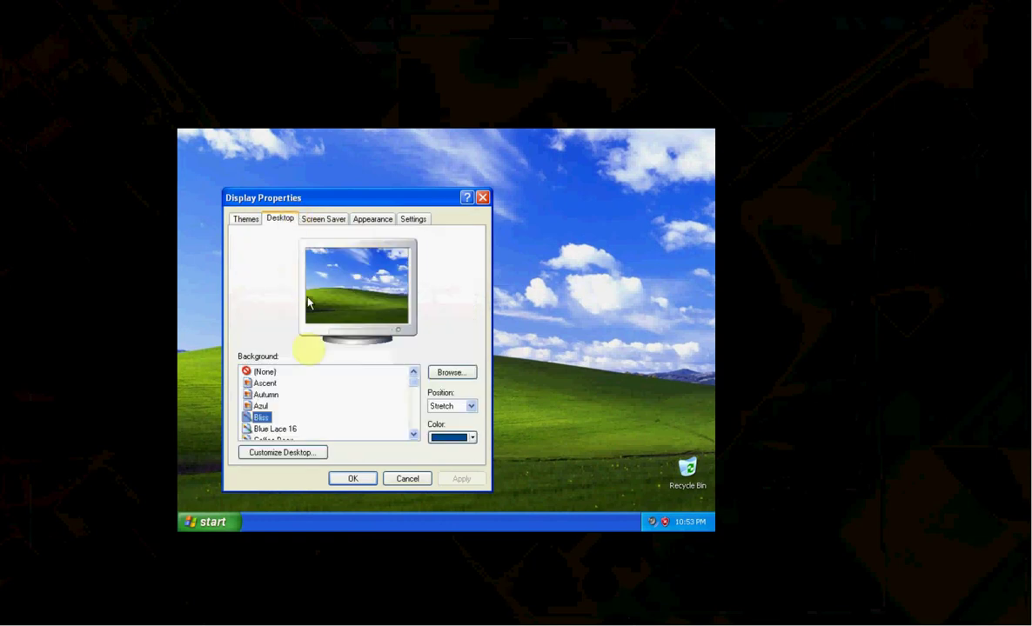
{"action": "left_click", "coordinate": [283, 452]}
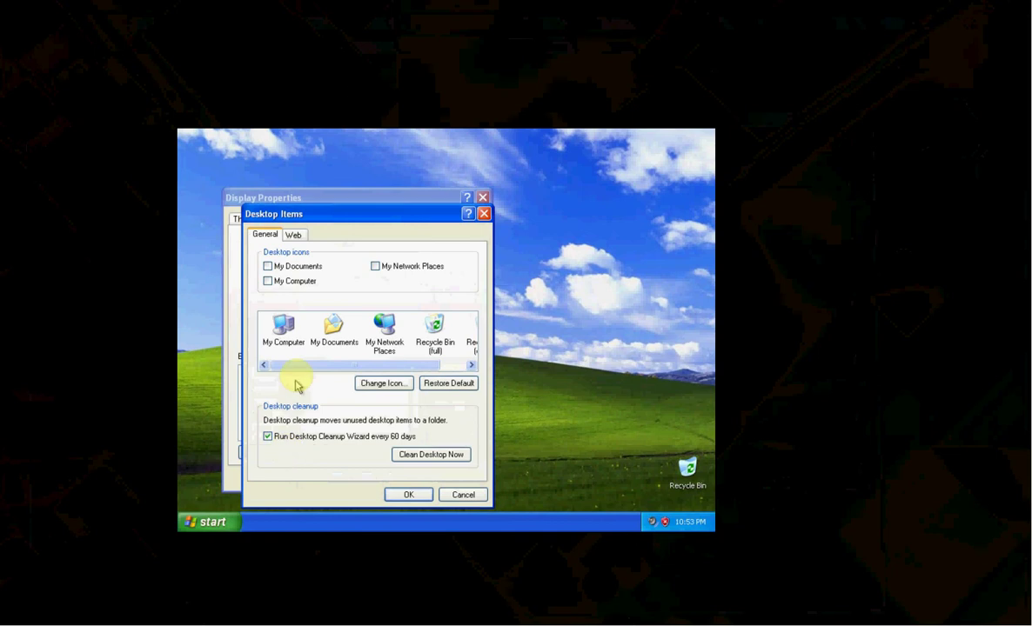
{"action": "left_click", "coordinate": [269, 268]}
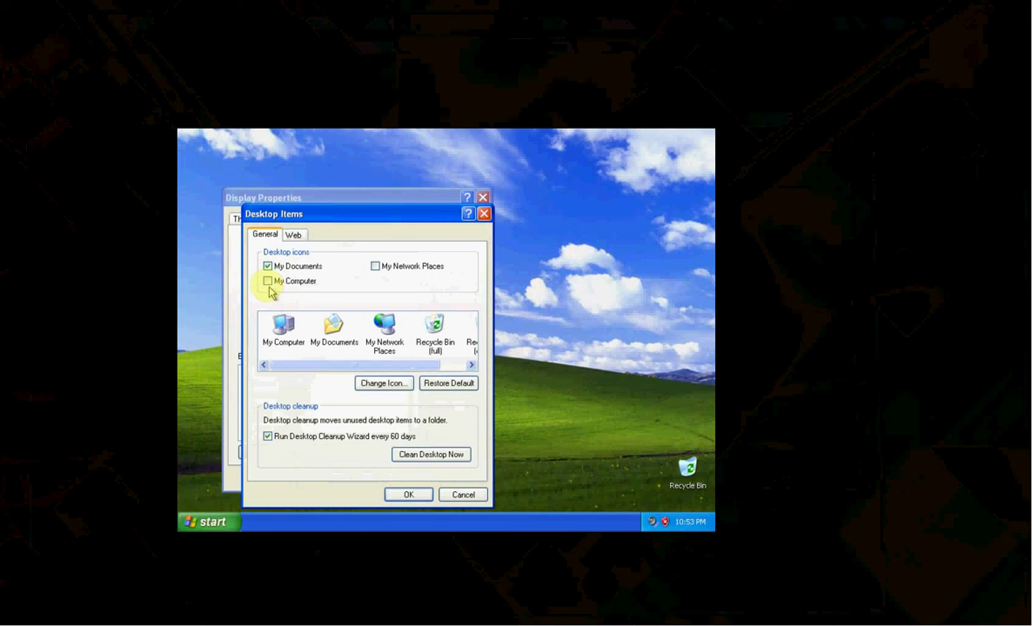
{"action": "left_click", "coordinate": [268, 282]}
{"action": "left_click", "coordinate": [402, 275]}
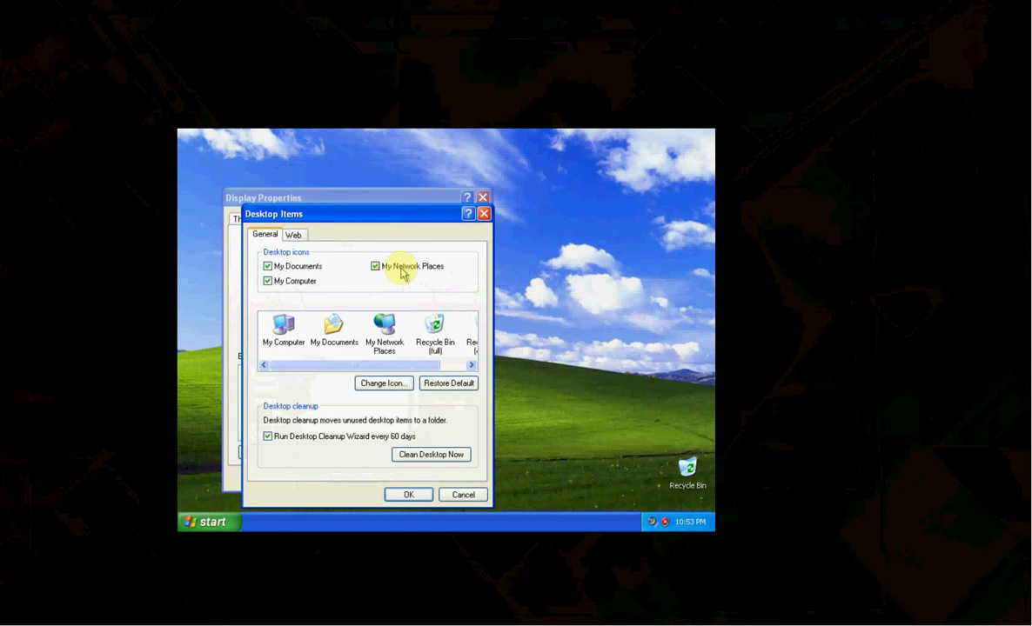
{"action": "left_click", "coordinate": [405, 495]}
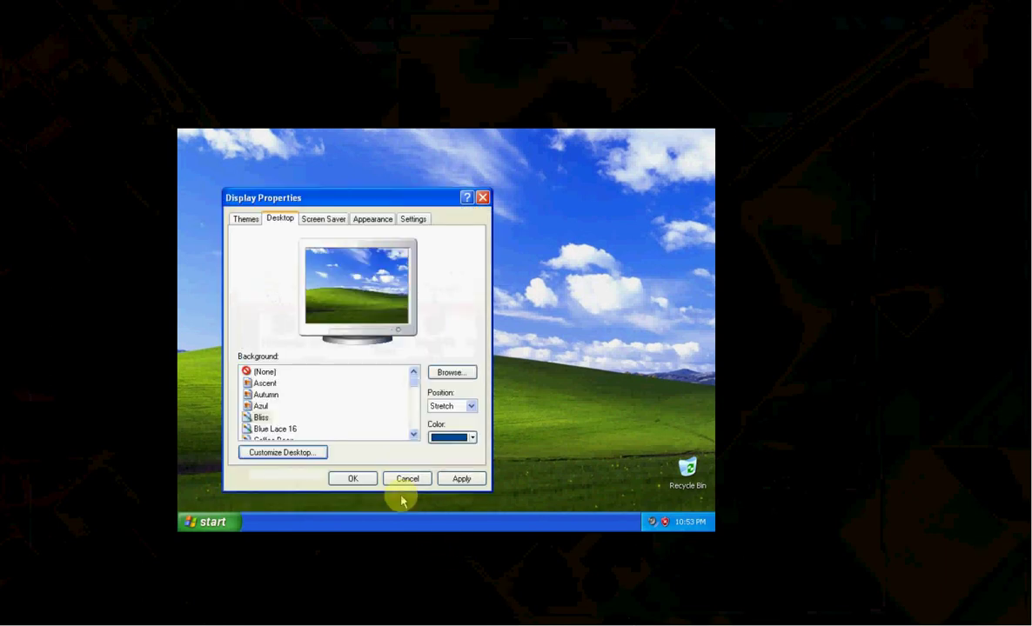
{"action": "left_click", "coordinate": [448, 478]}
{"action": "left_click", "coordinate": [358, 476]}
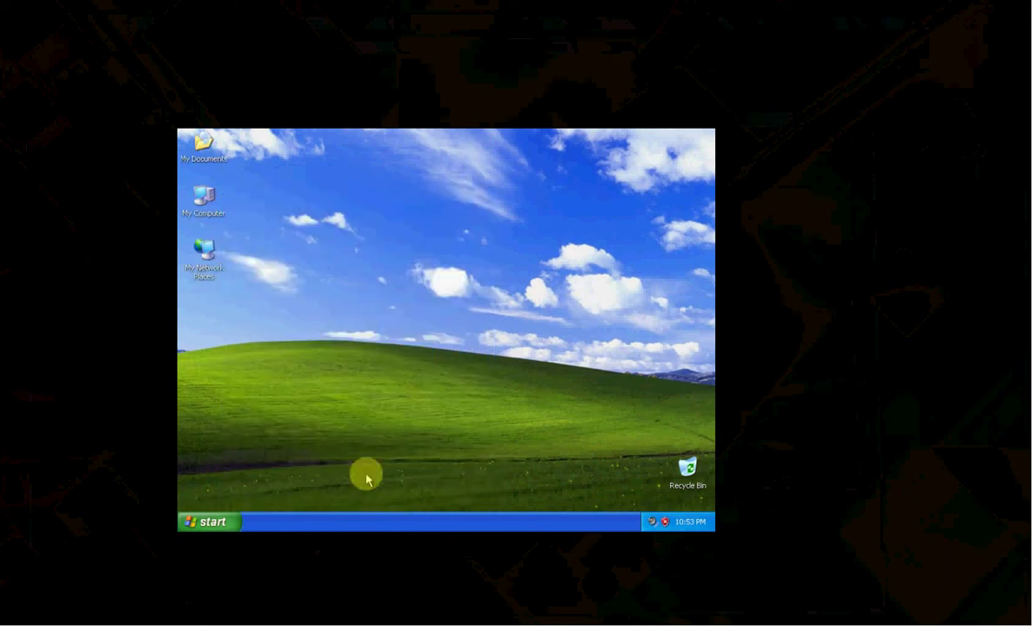
Select the My Documents, My Computer and My Network Places icons together, and refresh the desktop
{"action": "left_click_drag", "start_coordinate": [254, 327], "coordinate": [184, 153]}
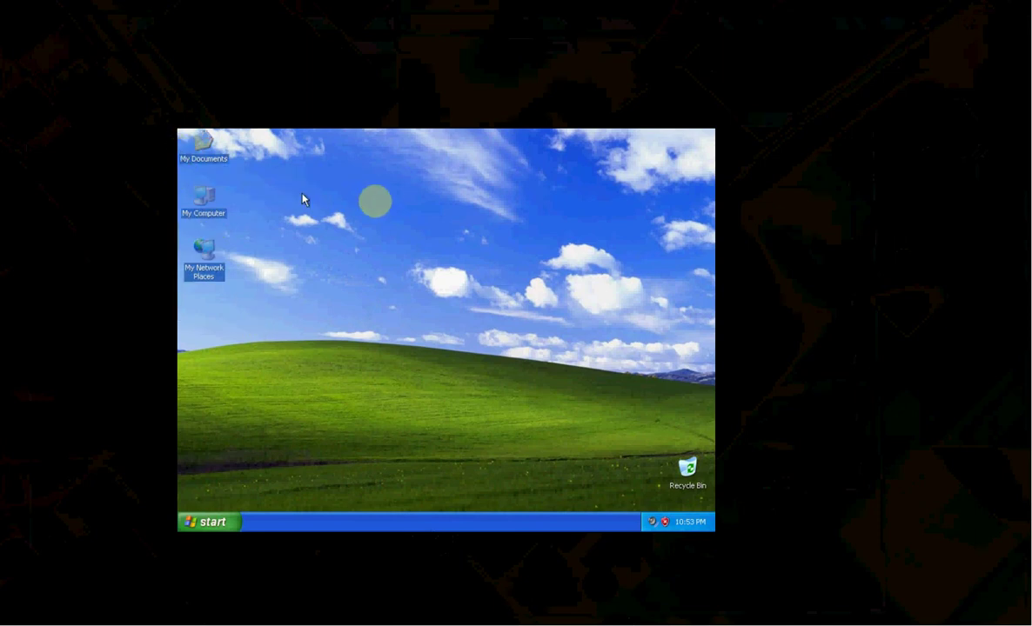
{"action": "right_click", "coordinate": [388, 196]}
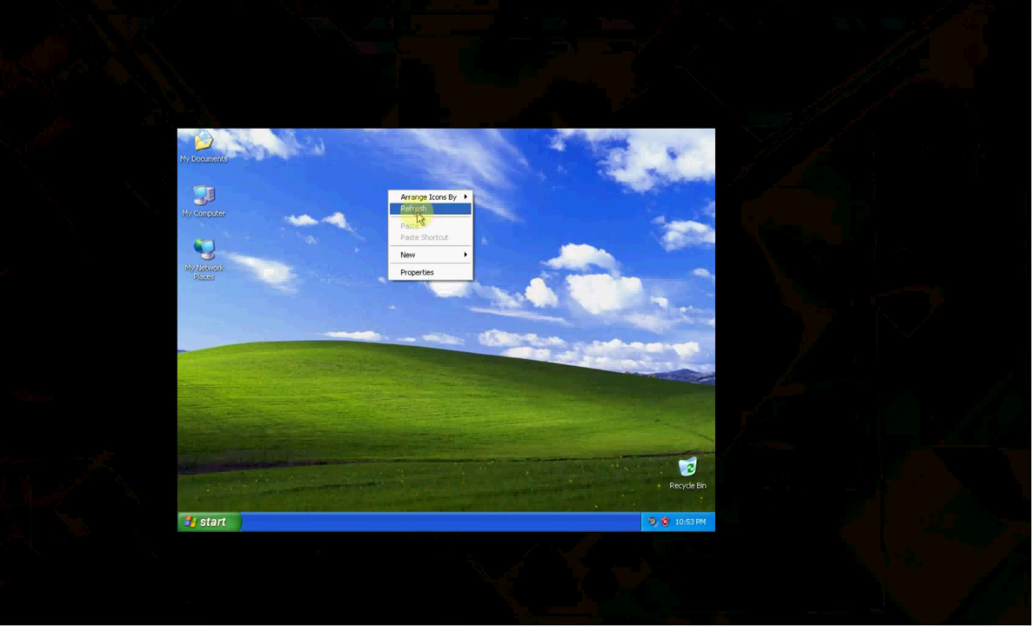
{"action": "left_click", "coordinate": [417, 211]}
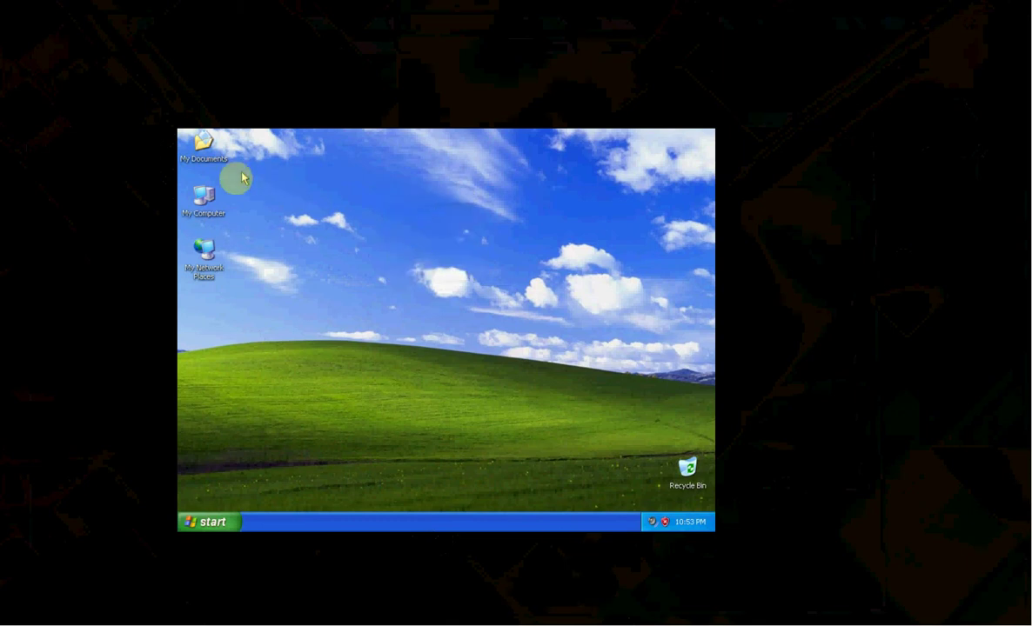
Open Computer Management from My Computer and show the Device Manager
{"action": "right_click", "coordinate": [204, 203]}
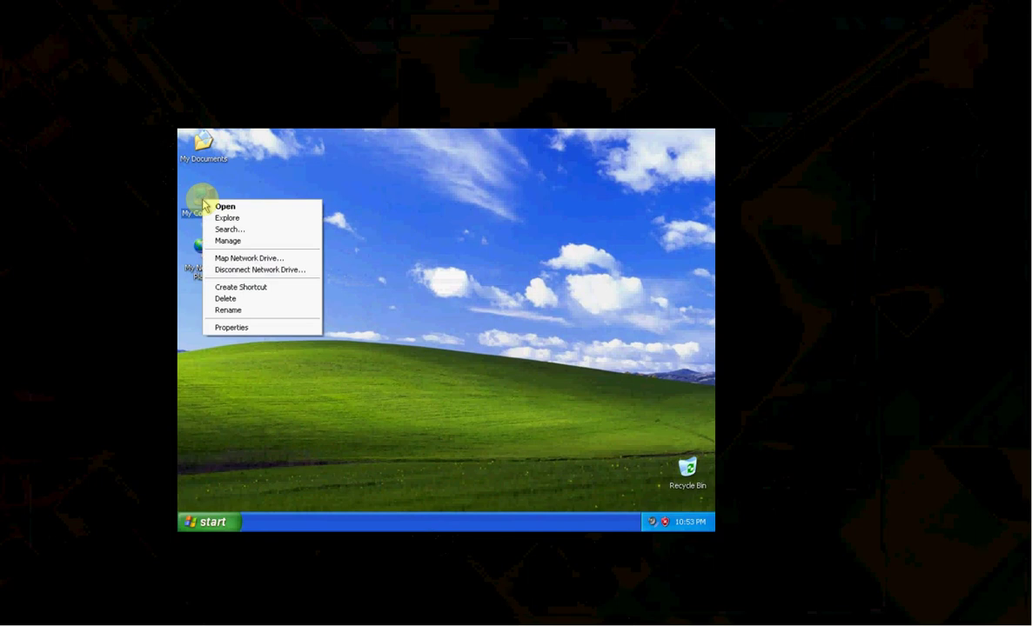
{"action": "left_click", "coordinate": [226, 241]}
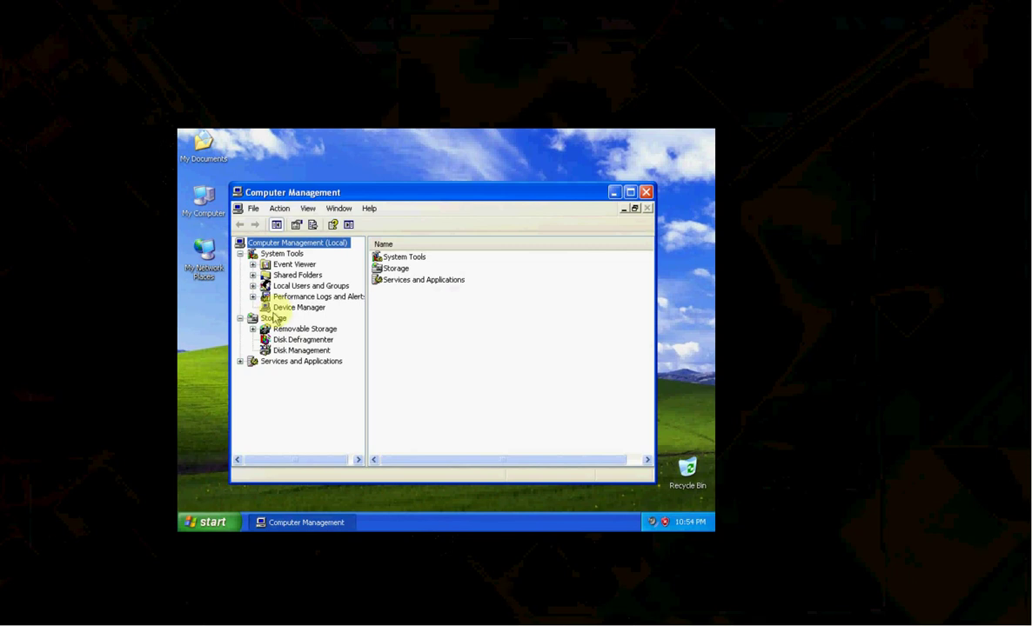
{"action": "left_click", "coordinate": [277, 308]}
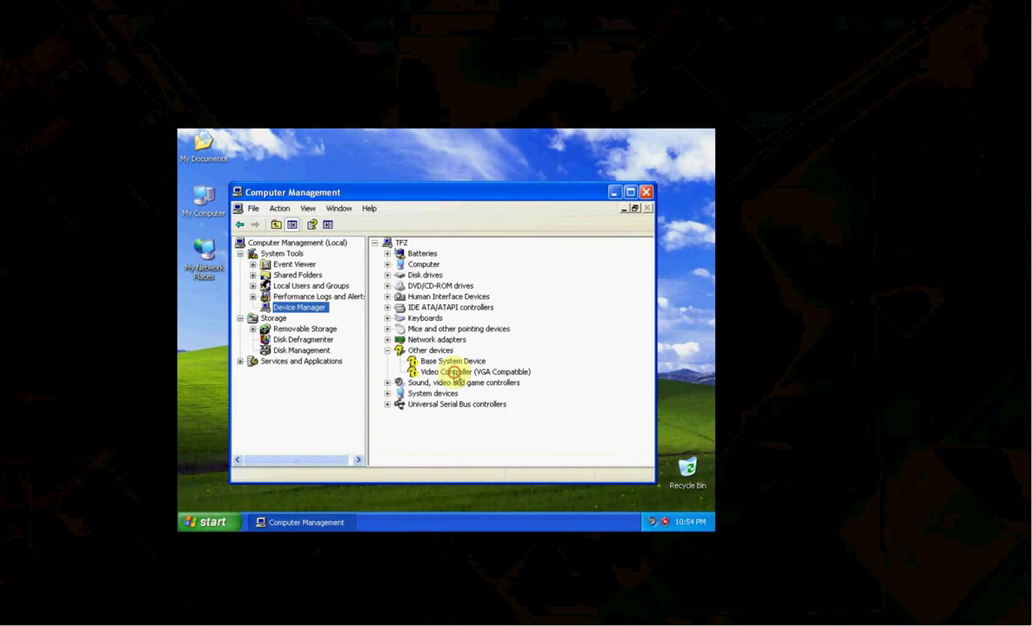
Examine the Video Controller (VGA Compatible) entry, the network adapters, and the sound, video and game controllers in the device list
{"action": "left_click", "coordinate": [455, 375]}
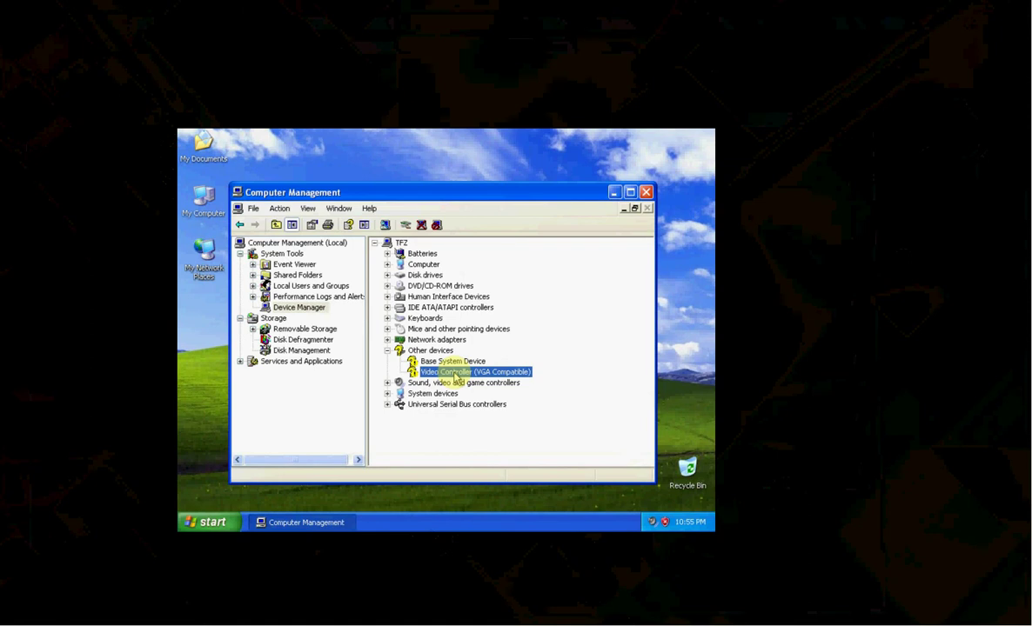
{"action": "left_click", "coordinate": [387, 340]}
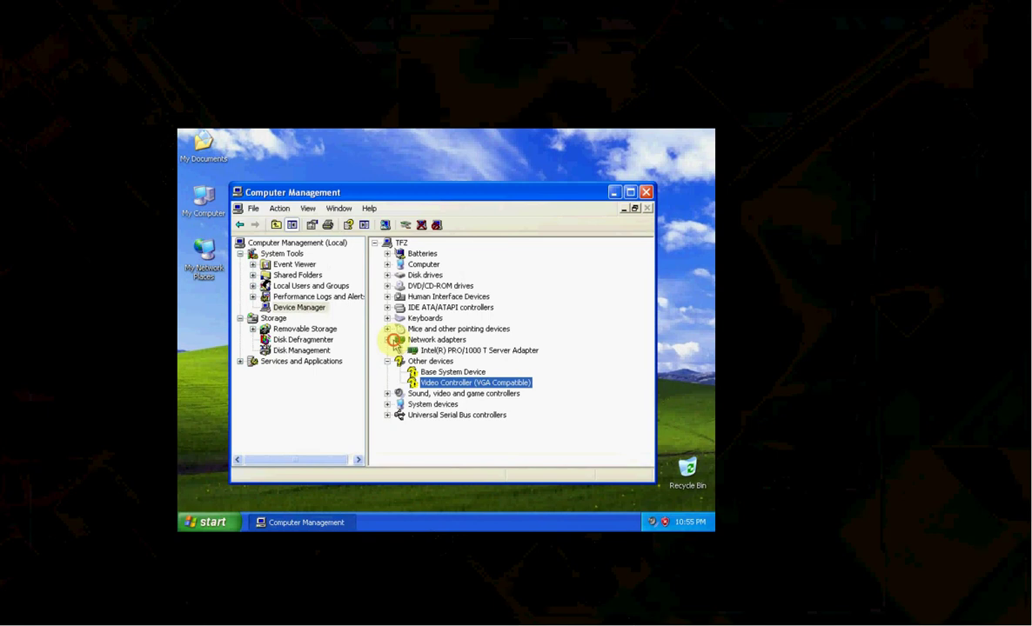
{"action": "left_click", "coordinate": [388, 340]}
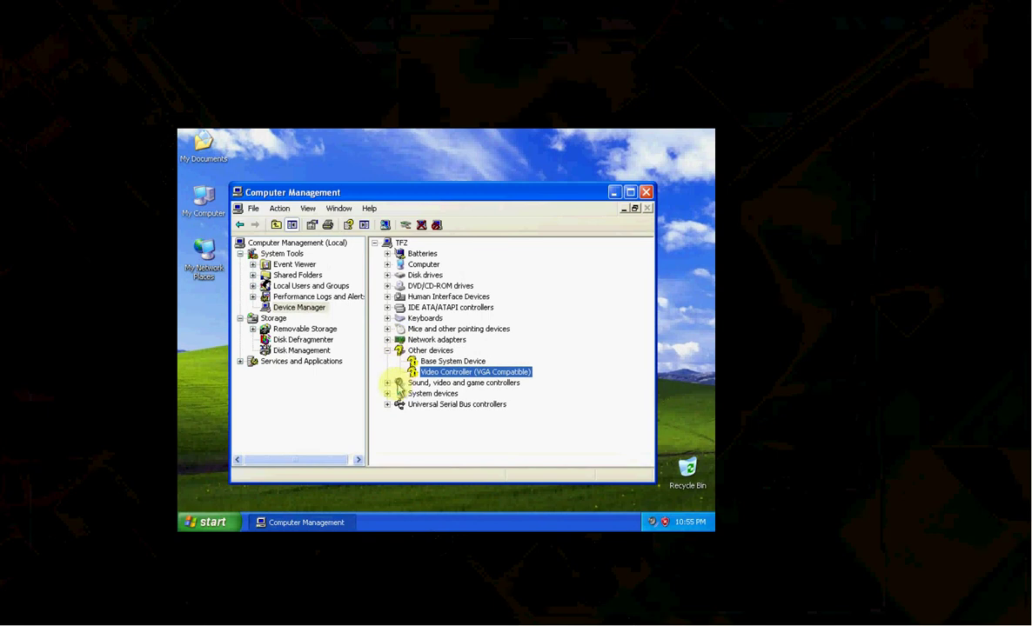
{"action": "left_click", "coordinate": [397, 385]}
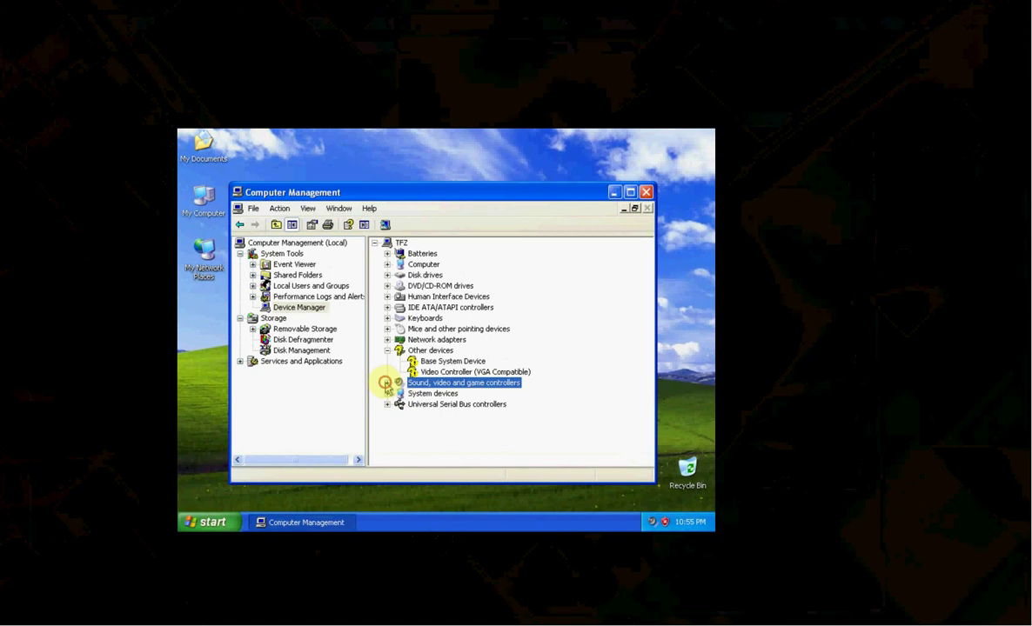
{"action": "left_click", "coordinate": [387, 383]}
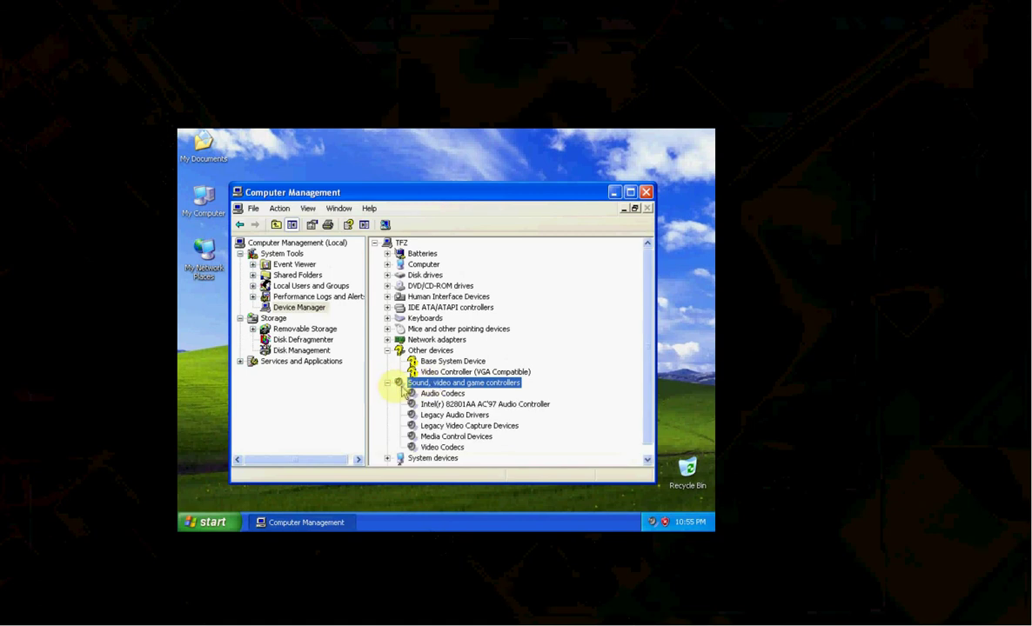
Check the Video Controller (VGA Compatible) and Base System Device entries under Other devices, and minimize Computer Management
{"action": "left_click", "coordinate": [387, 384]}
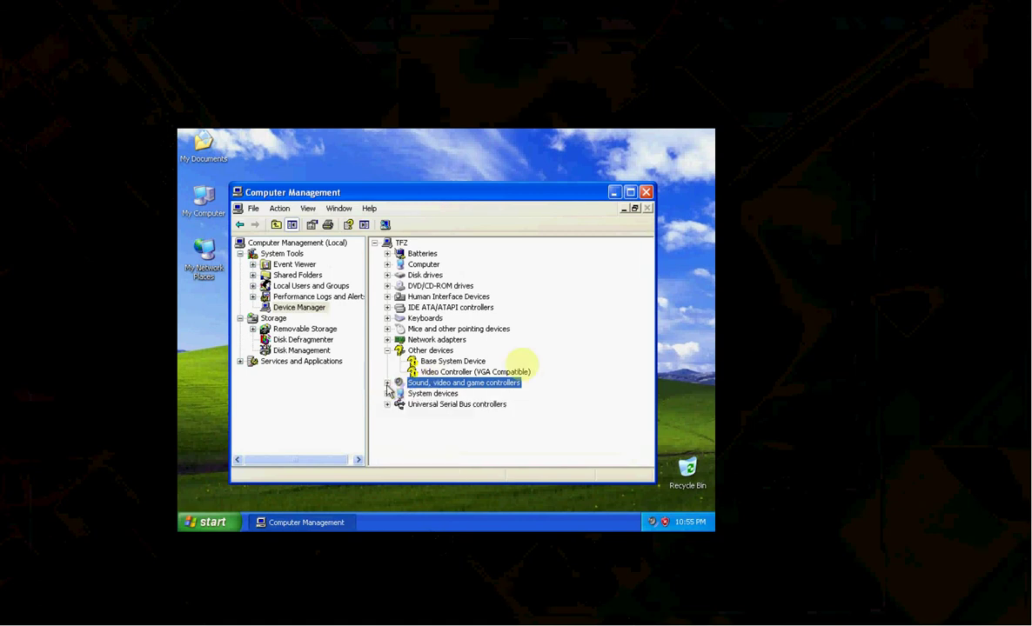
{"action": "left_click", "coordinate": [501, 374]}
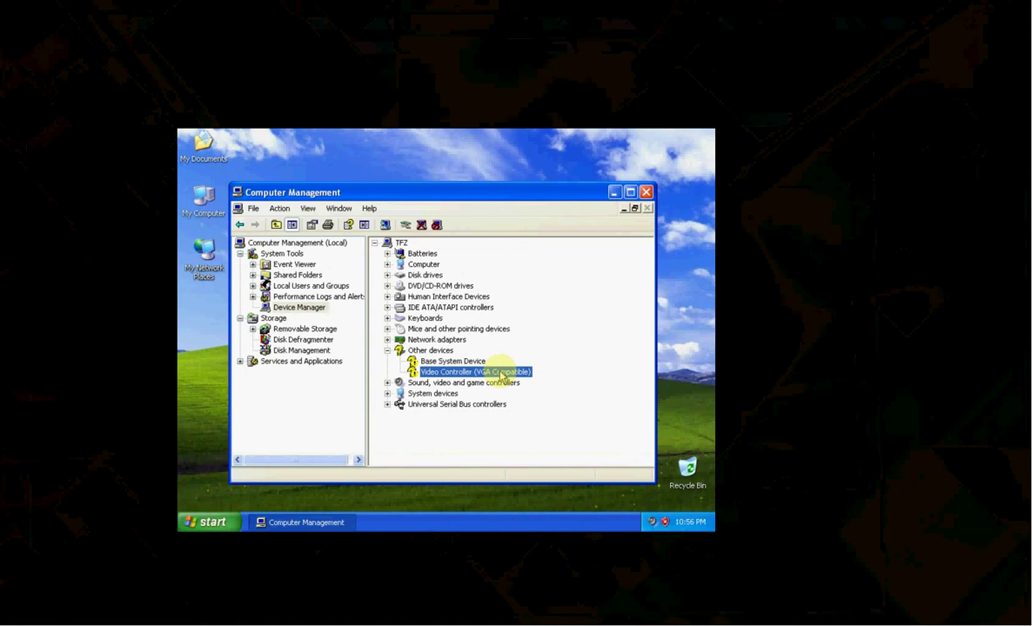
{"action": "left_click", "coordinate": [457, 361]}
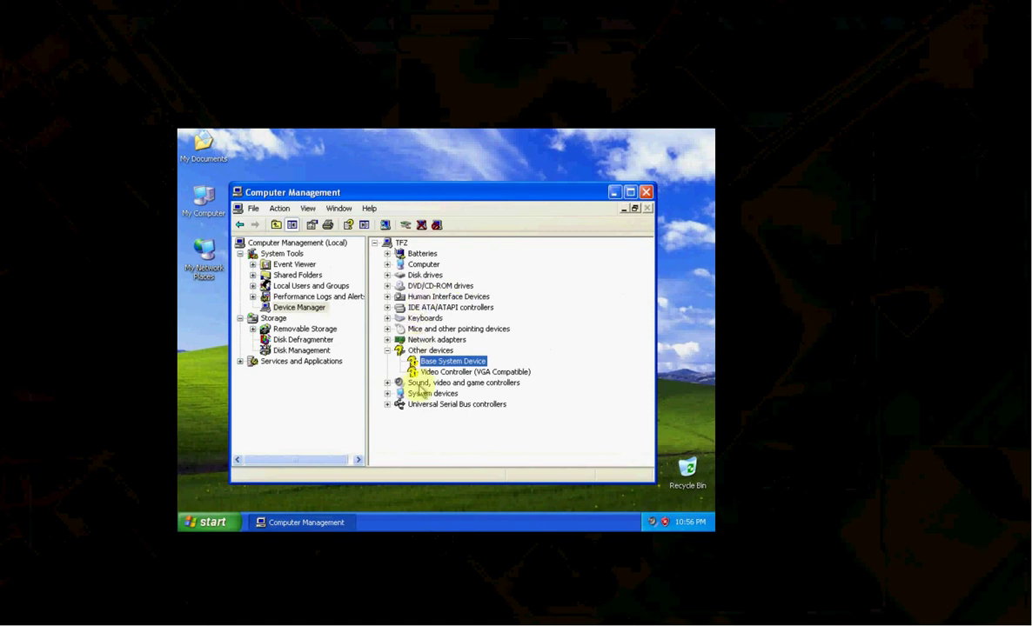
{"action": "left_click", "coordinate": [615, 193]}
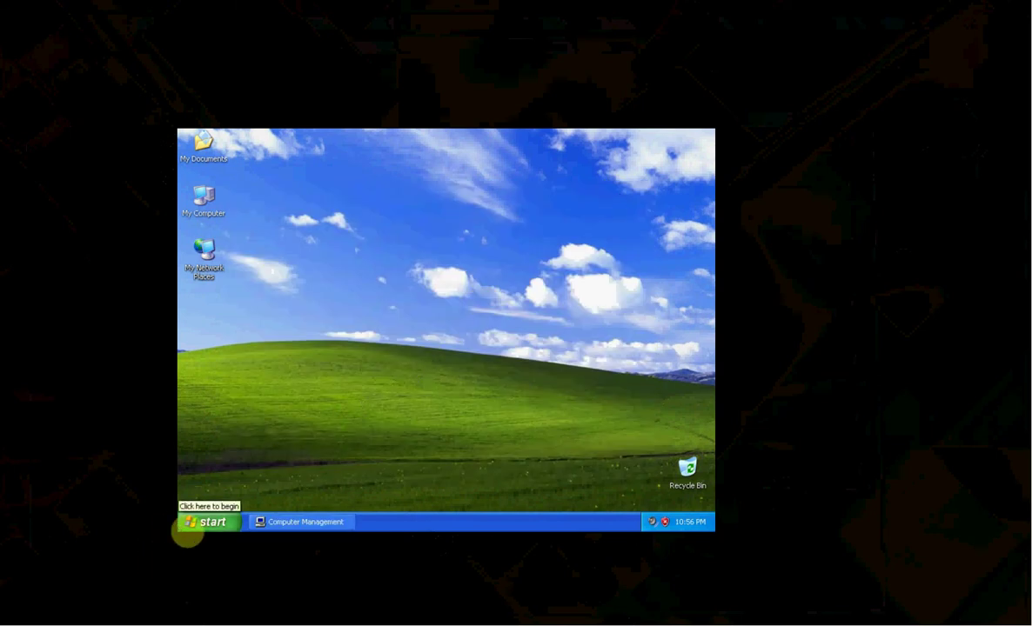
Open the System Information tool from the Windows XP system tools
{"action": "left_click", "coordinate": [187, 526]}
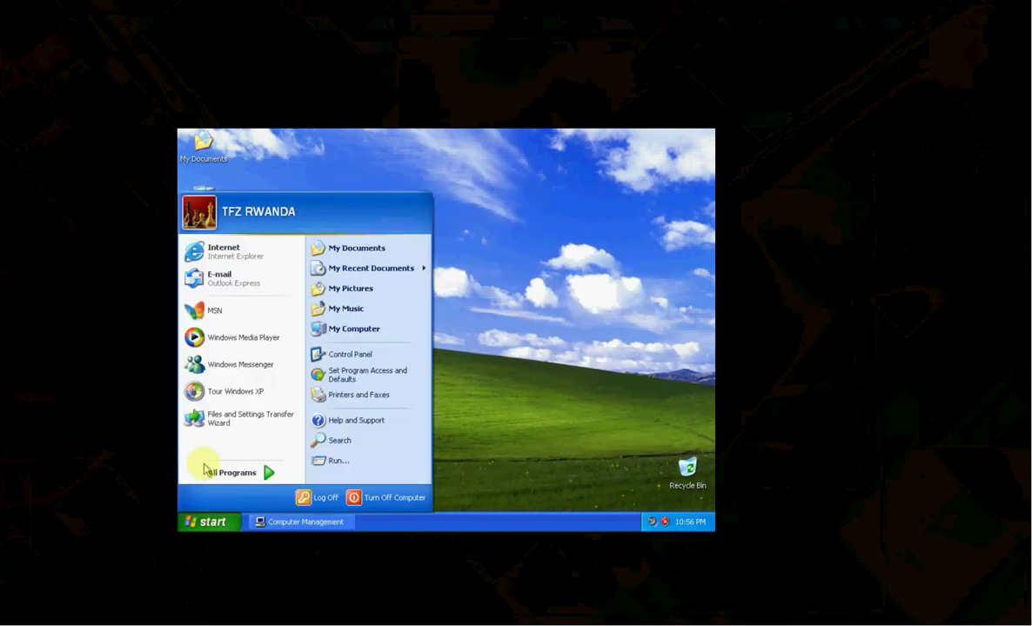
{"action": "left_click", "coordinate": [209, 472]}
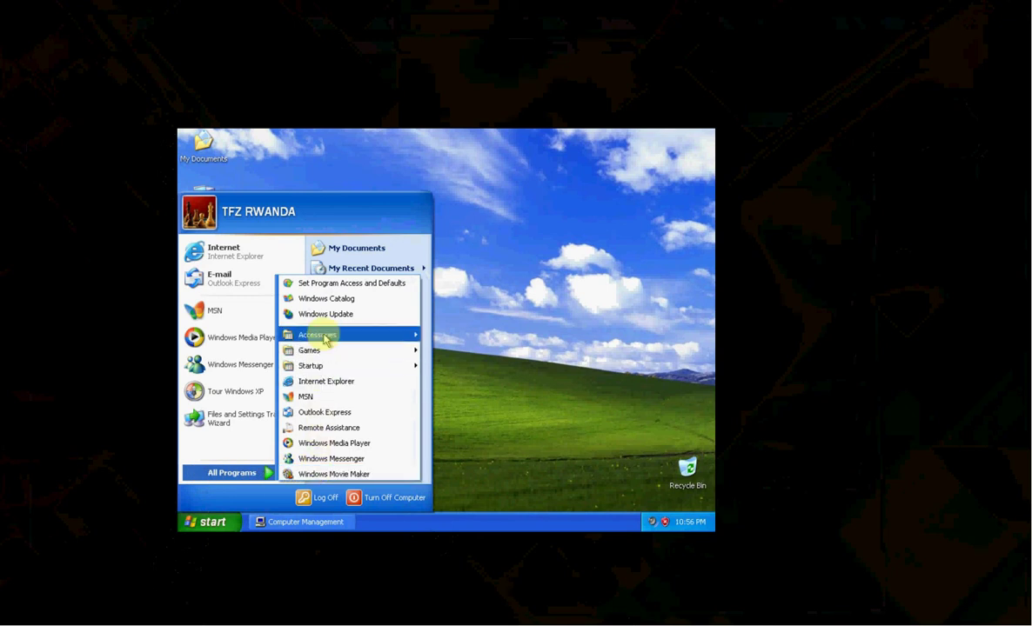
{"action": "mouse_move", "coordinate": [325, 340]}
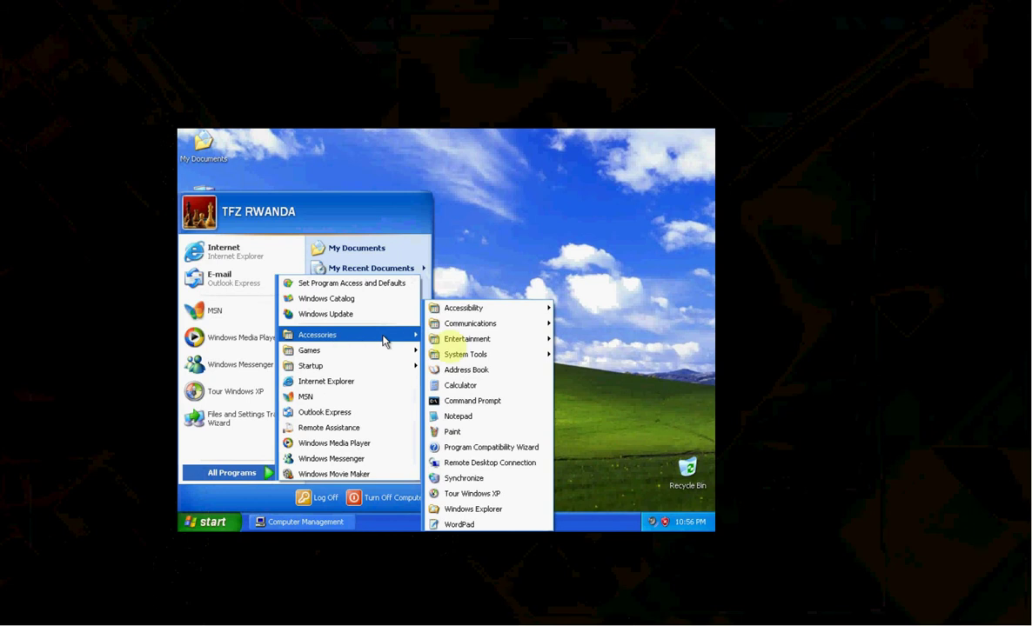
{"action": "mouse_move", "coordinate": [507, 317]}
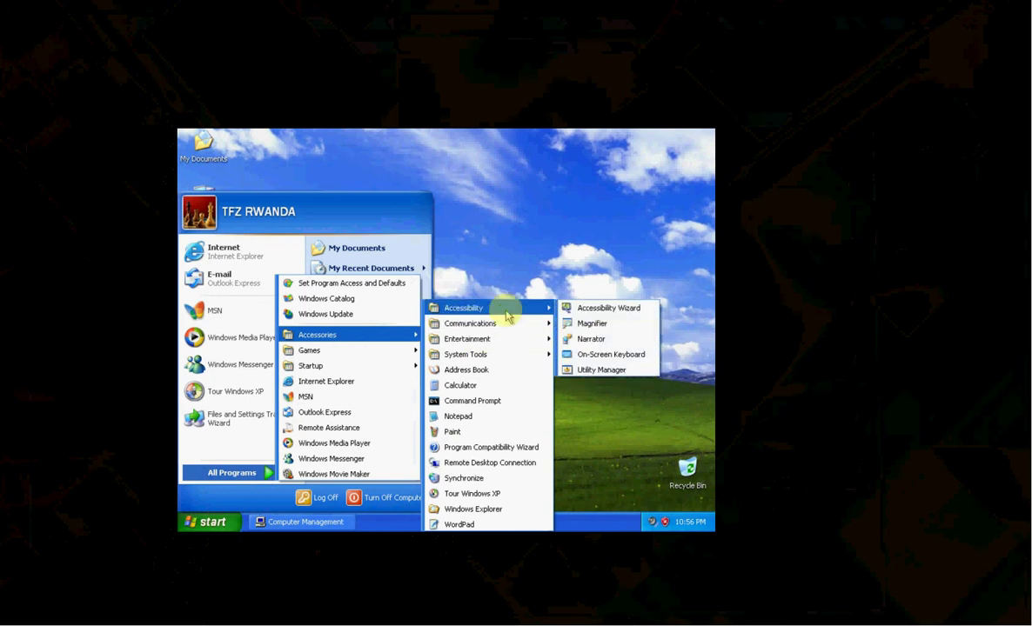
{"action": "mouse_move", "coordinate": [503, 341]}
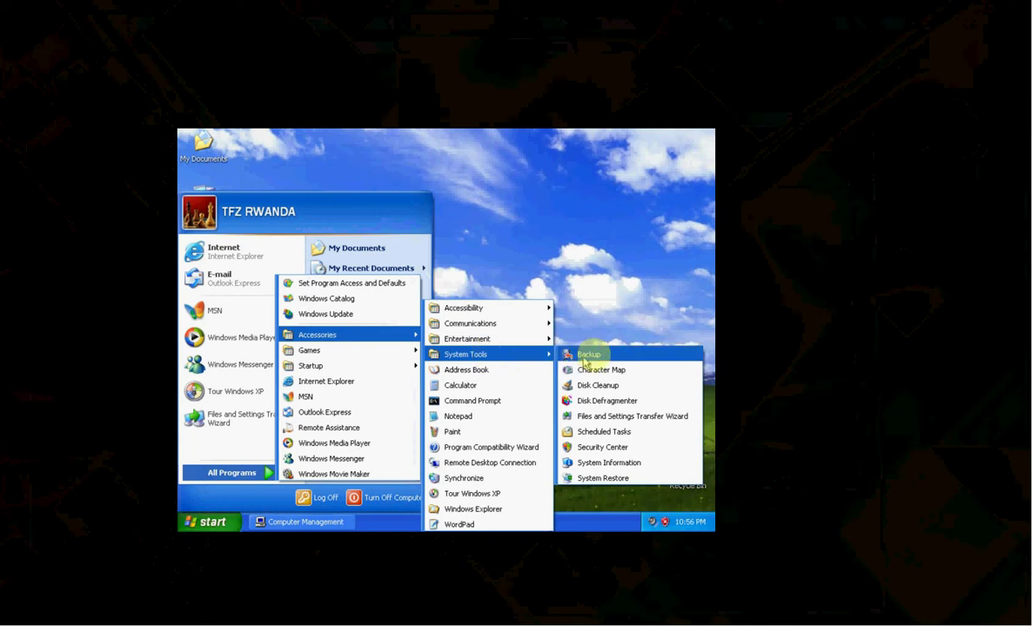
{"action": "left_click", "coordinate": [597, 462]}
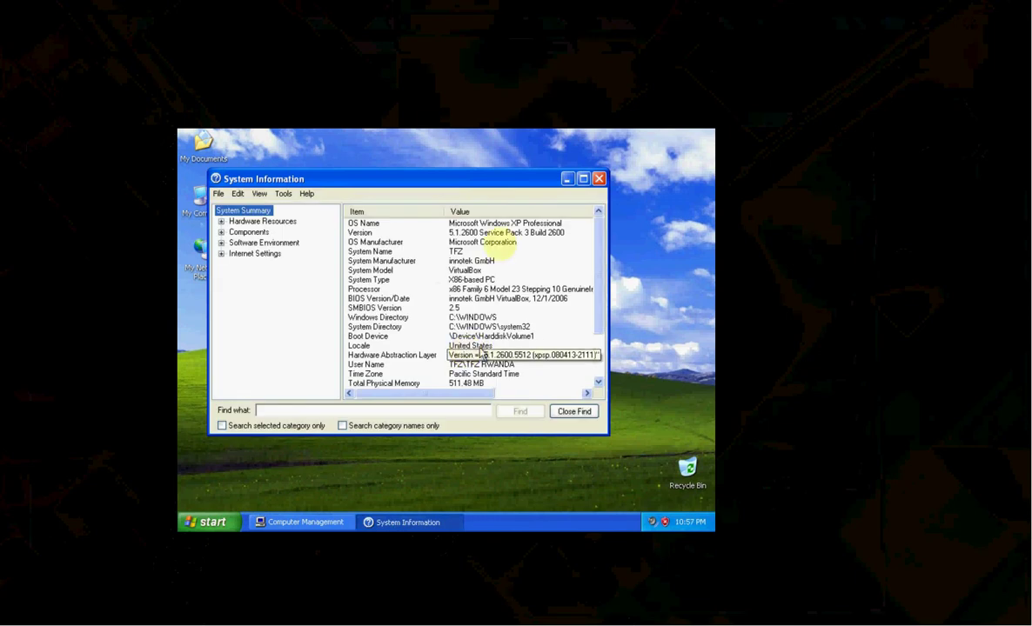
Reposition the System Information window, examine the System Model entry in the system summary, and close the window
{"action": "left_click_drag", "start_coordinate": [380, 187], "coordinate": [418, 168]}
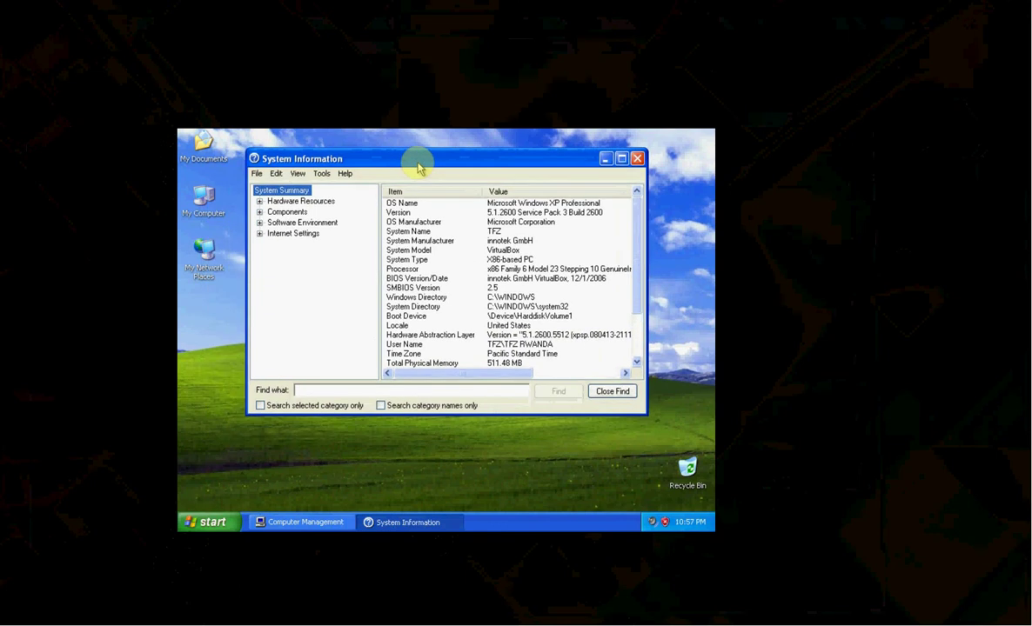
{"action": "left_click", "coordinate": [410, 251]}
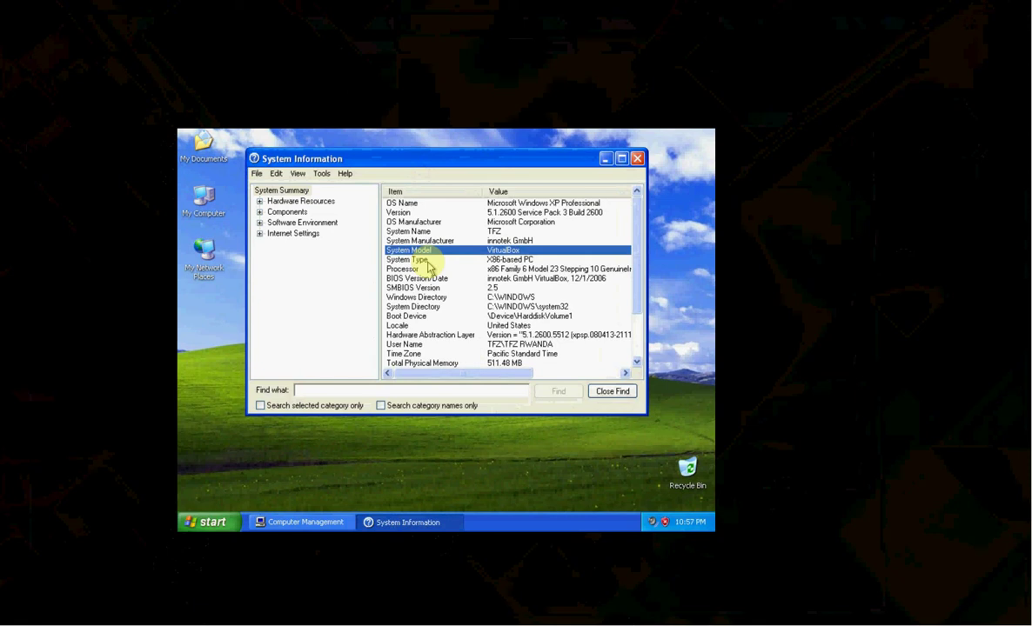
{"action": "left_click", "coordinate": [636, 158]}
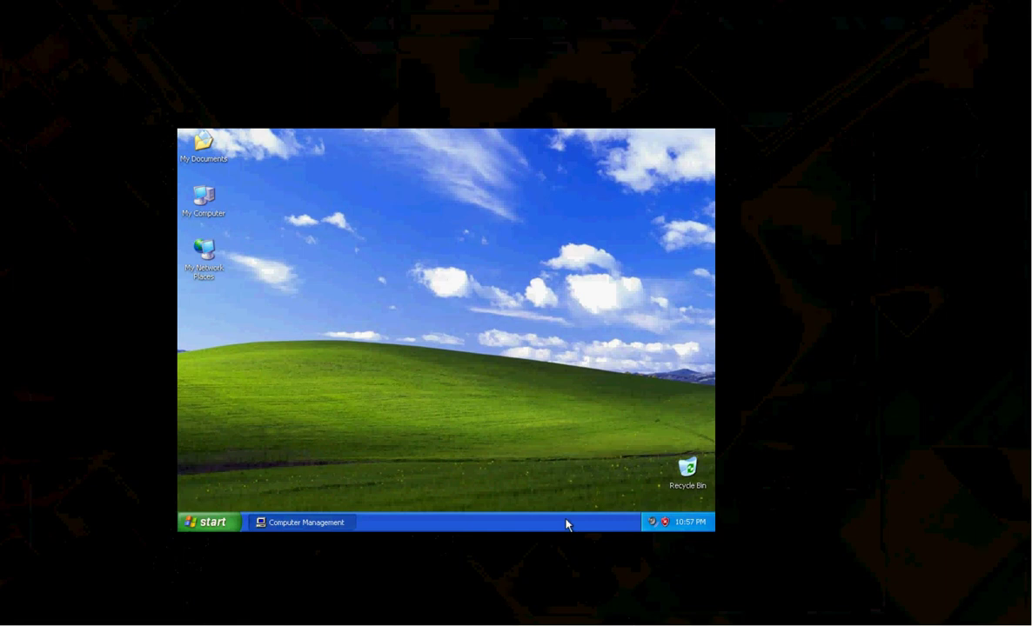
Leave the virtual machine's full-screen mode and switch to the presentation at the LET DO THIS slide
{"action": "left_click", "coordinate": [361, 557]}
{"action": "left_click", "coordinate": [413, 282]}
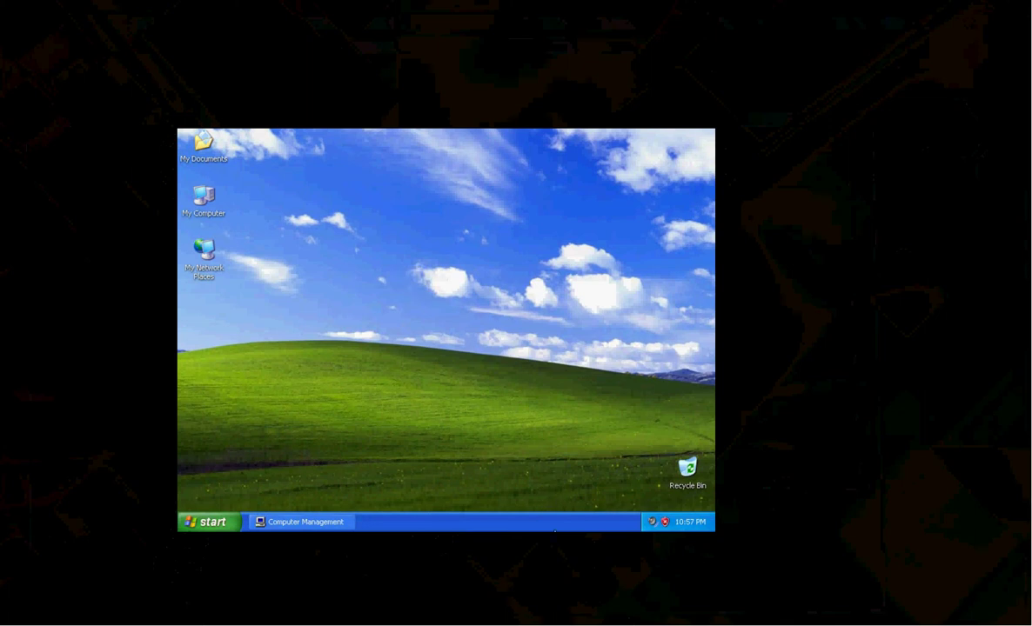
{"action": "key", "text": "ctrl+f"}
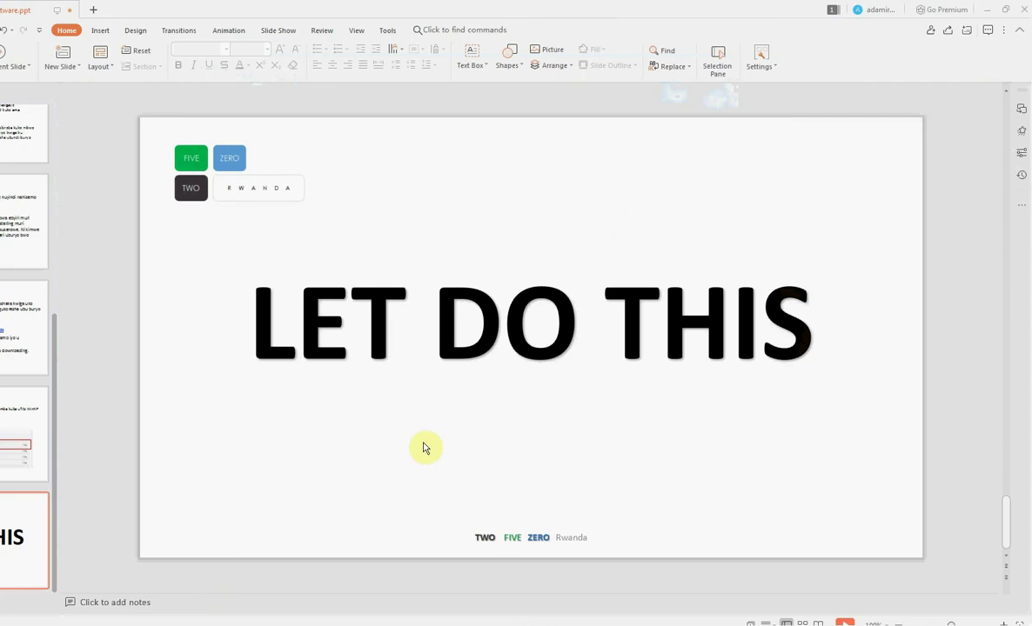
Add an empty line below LET DO THIS on the slide and extend its text box downward to make room for it
{"action": "left_click", "coordinate": [296, 313]}
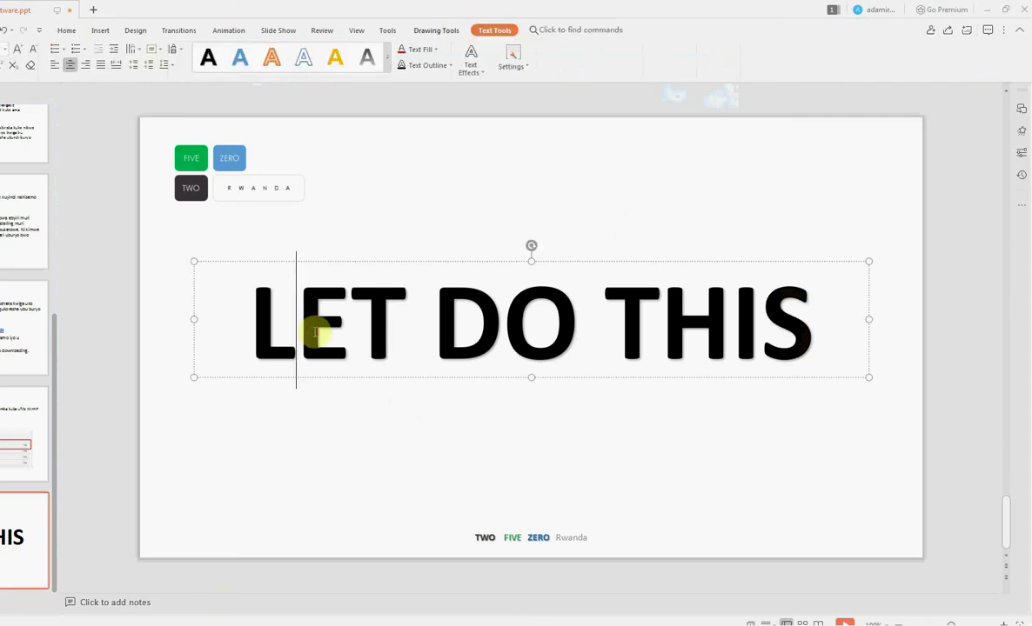
{"action": "left_click", "coordinate": [831, 347]}
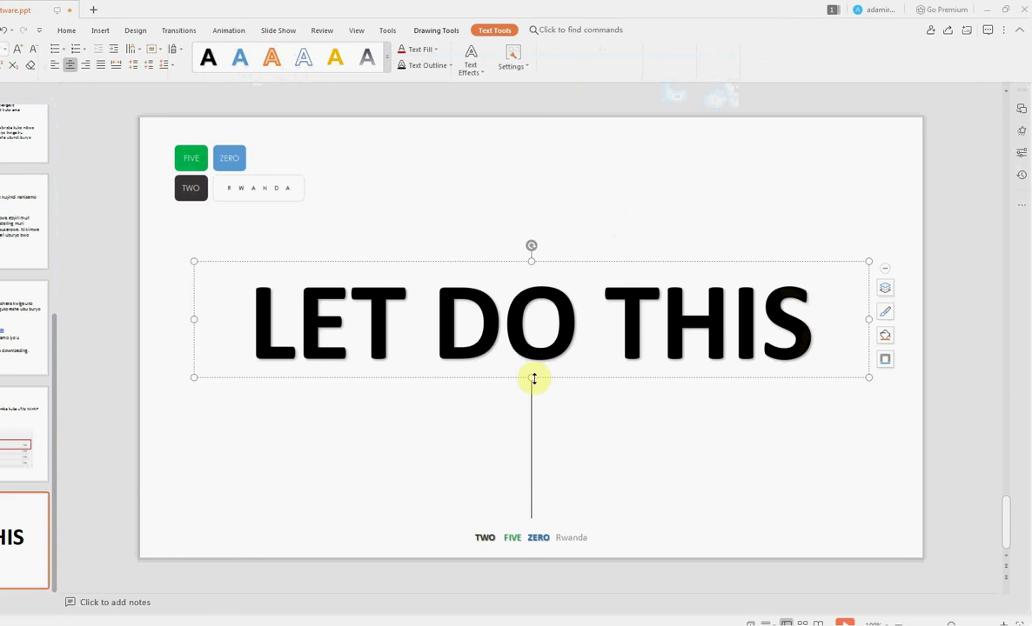
{"action": "left_click_drag", "start_coordinate": [532, 378], "coordinate": [543, 482]}
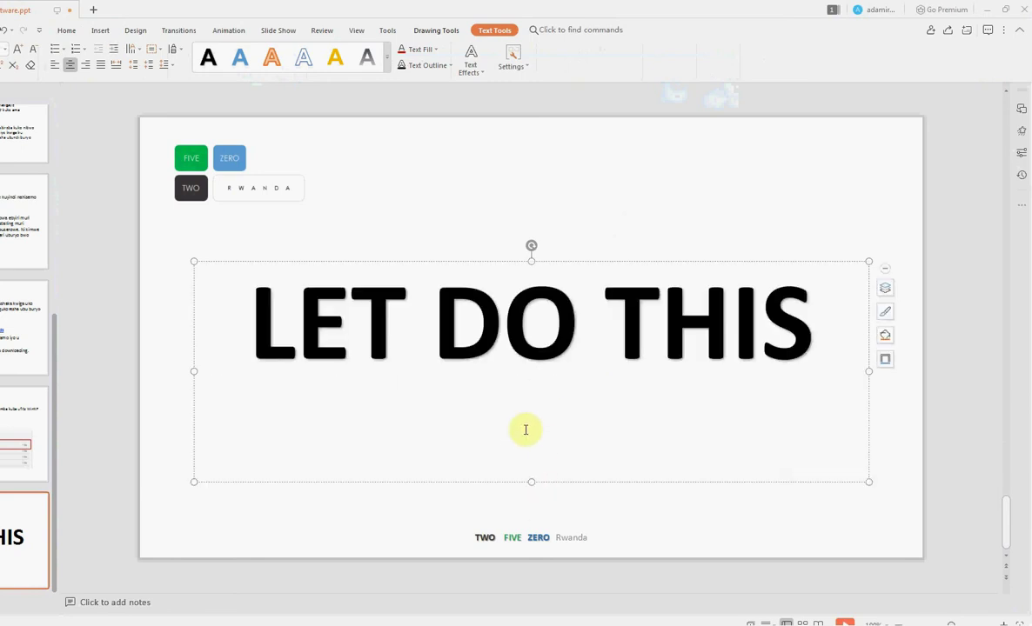